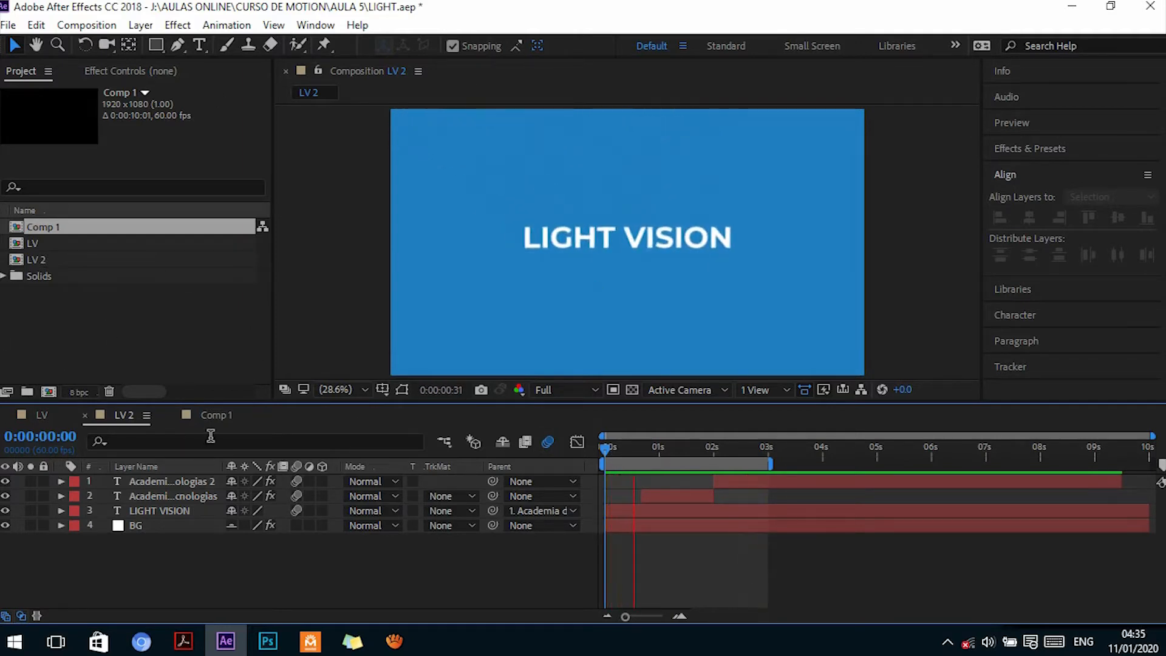
In Comp 1, apply Easy Ease to both Scale keyframes of the LIGHT VISION text layer
left_click(218, 415)
left_click_drag(644, 445, 571, 445)
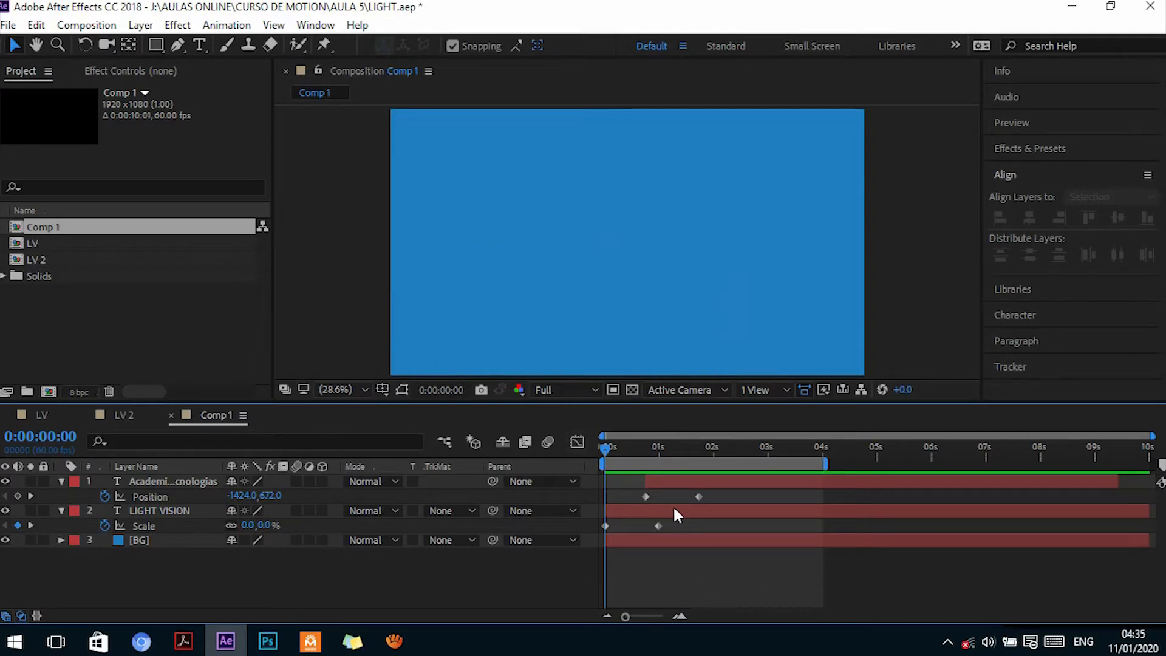
left_click(639, 450)
left_click_drag(670, 526, 598, 534)
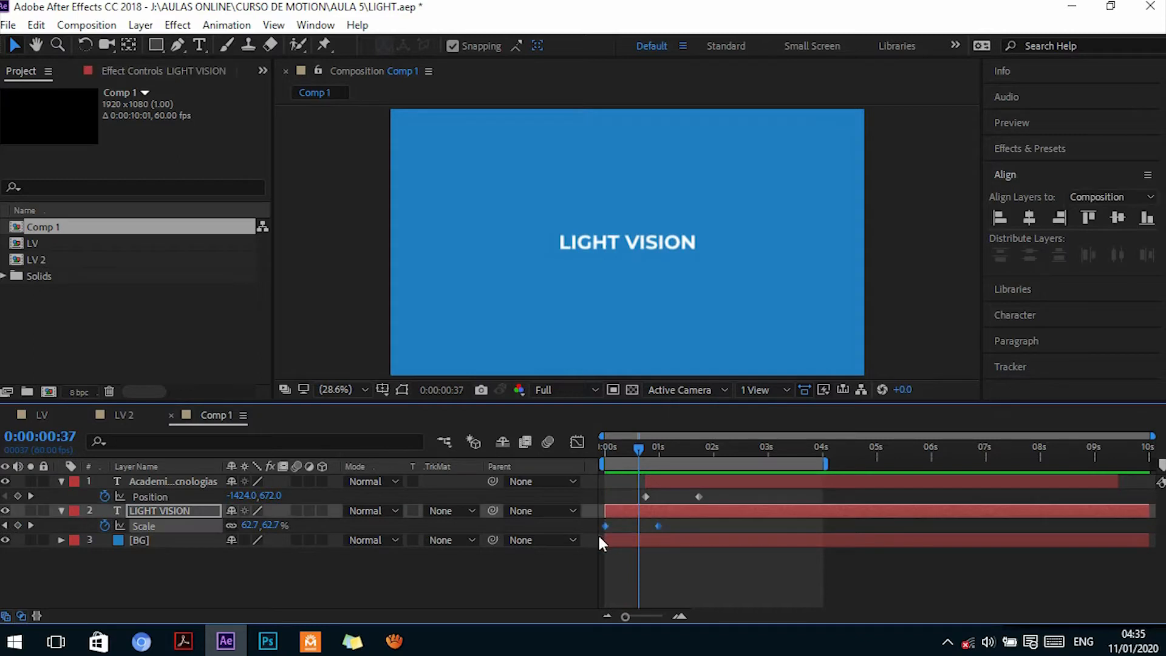
right_click(659, 525)
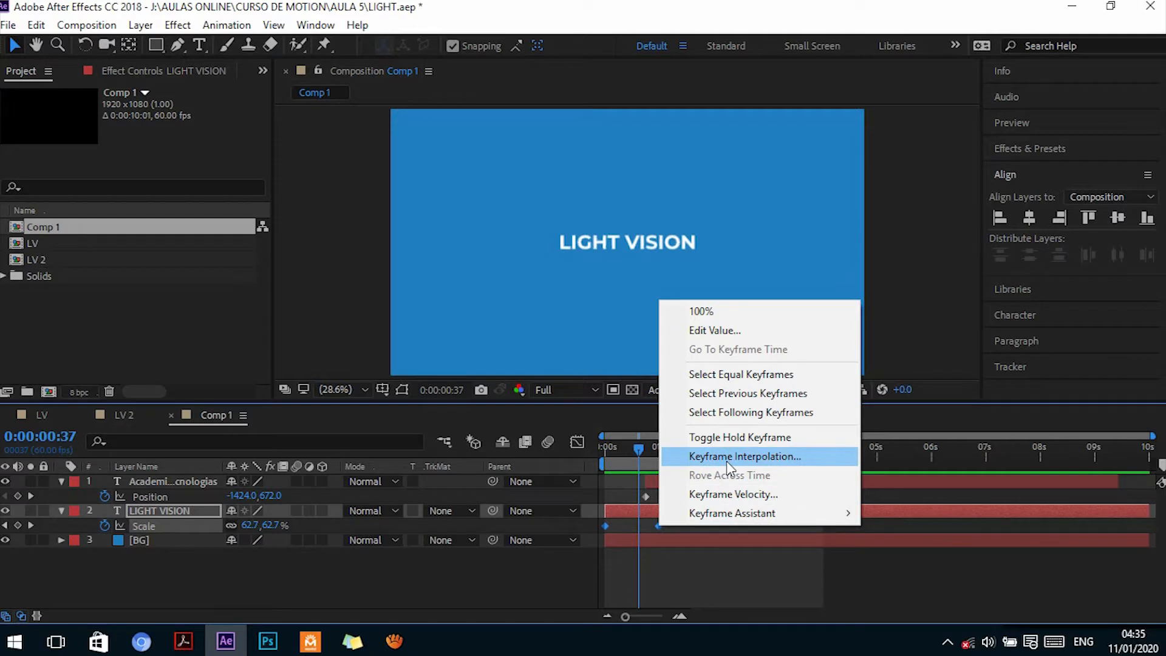
mouse_move(732, 518)
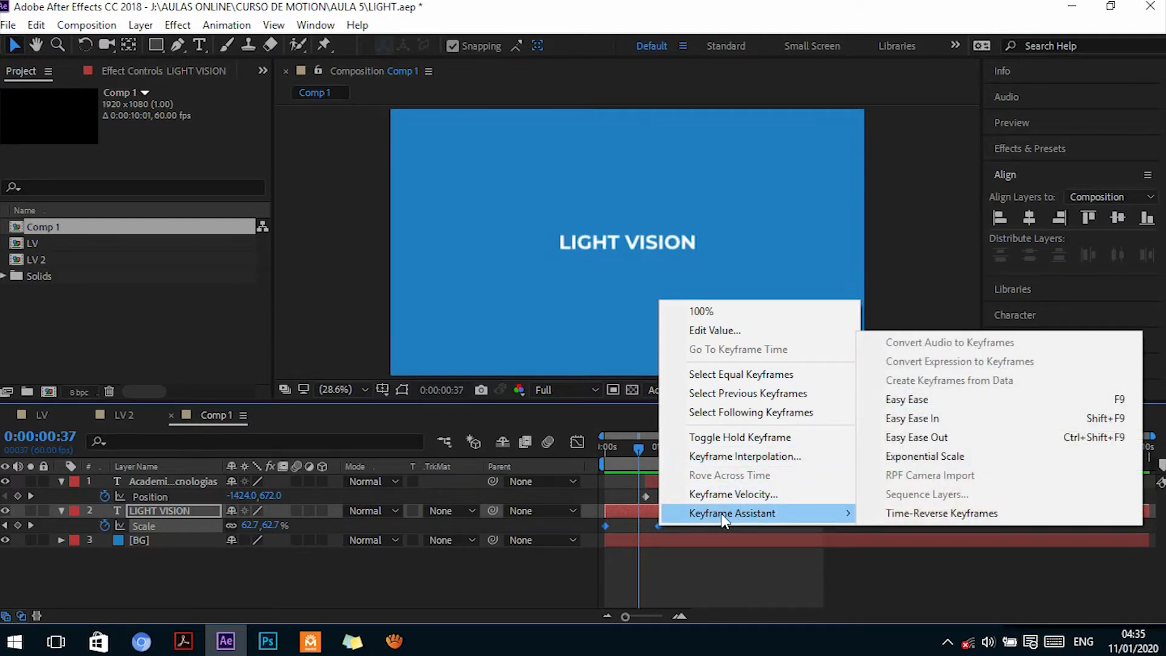
left_click(944, 407)
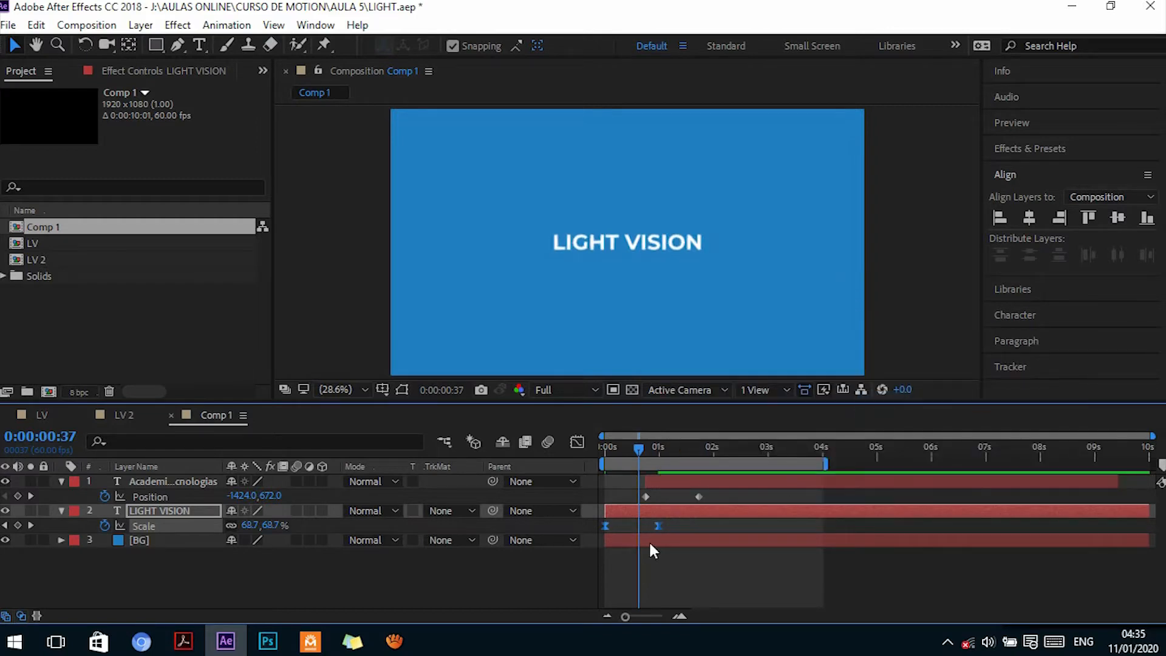
Play back Comp 1 from the start to check the eased title scaling
left_click_drag(669, 450, 532, 452)
key("space")
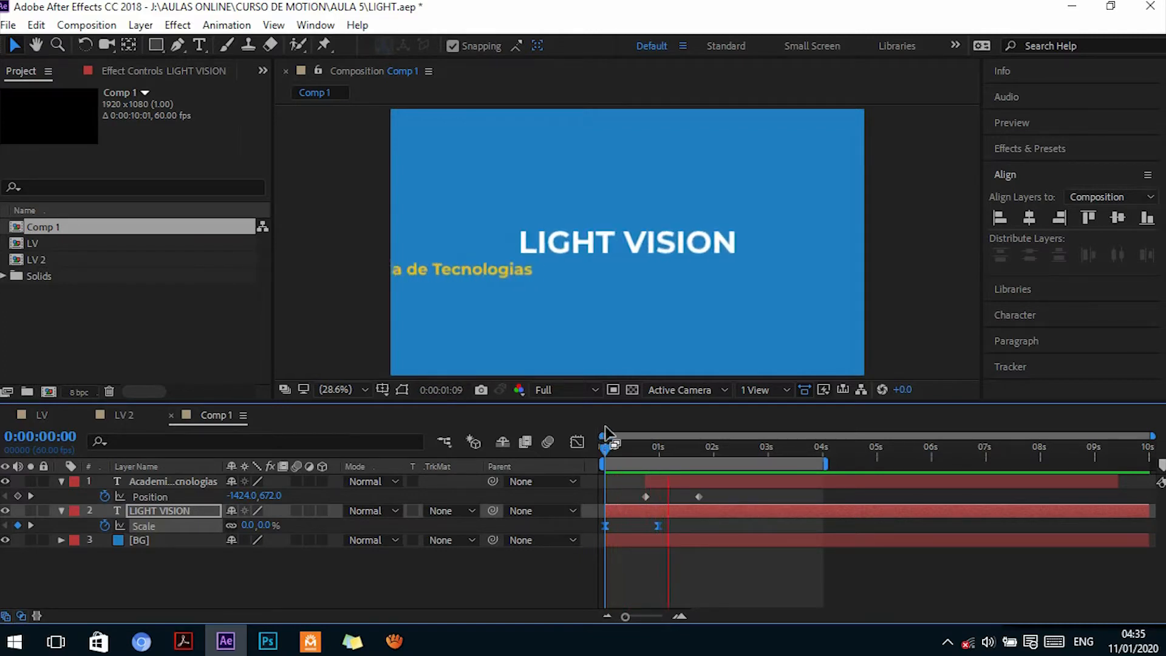
key("space")
key("space")
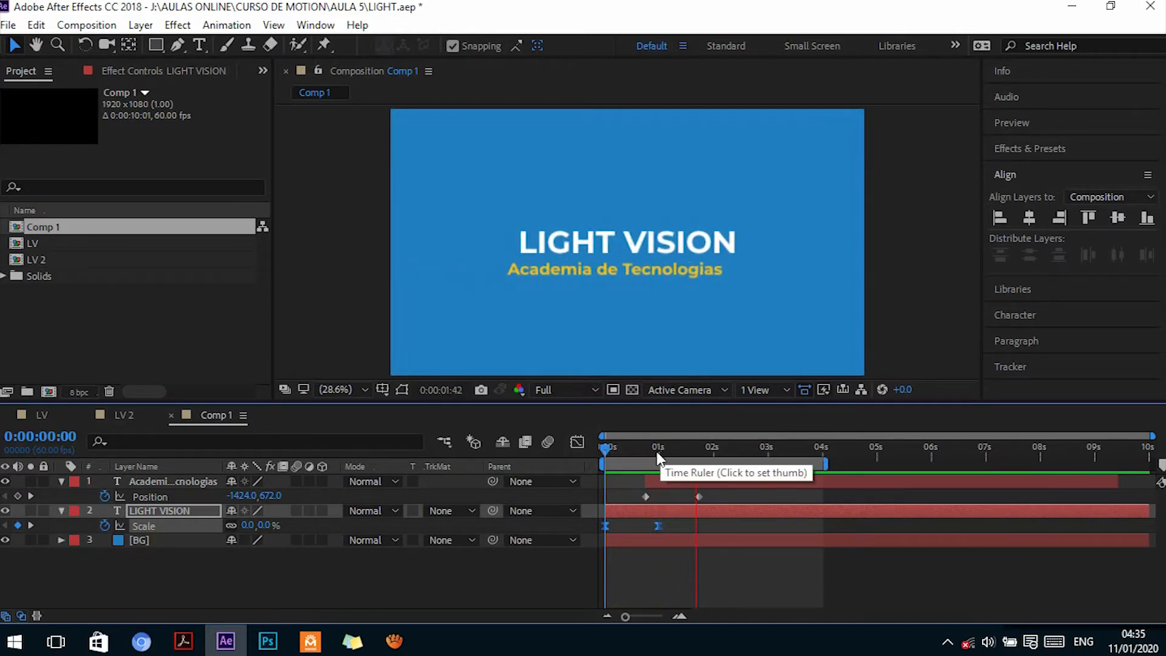
key("space")
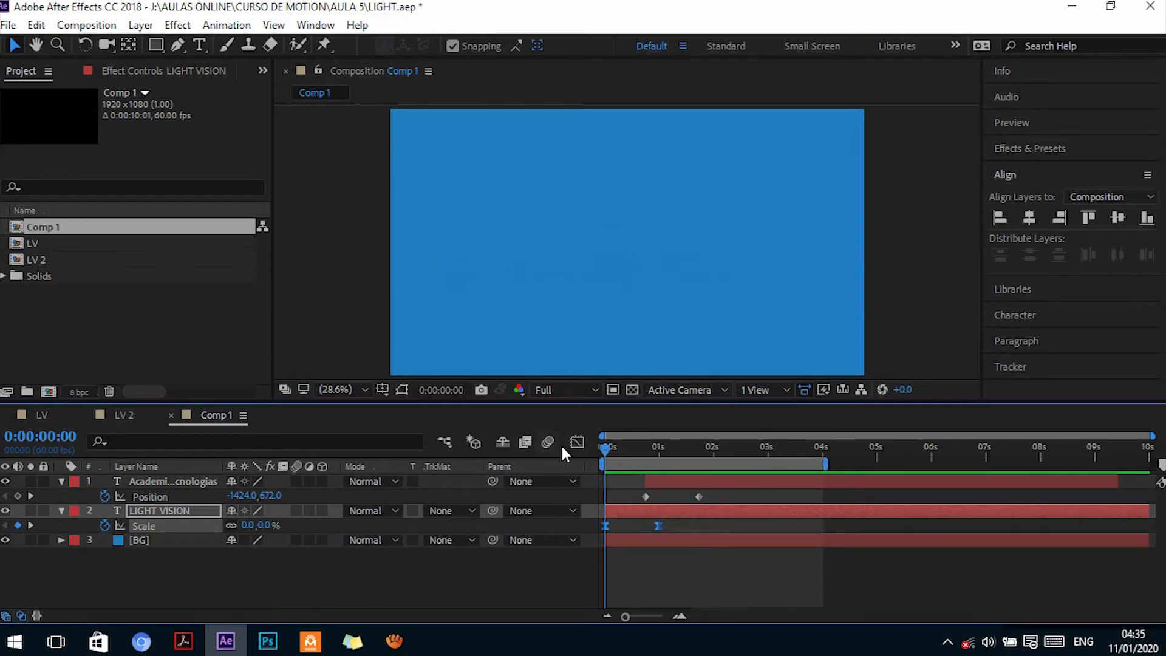
Hide the Academia de Tecnologias text layer in Comp 1
left_click_drag(645, 448, 706, 453)
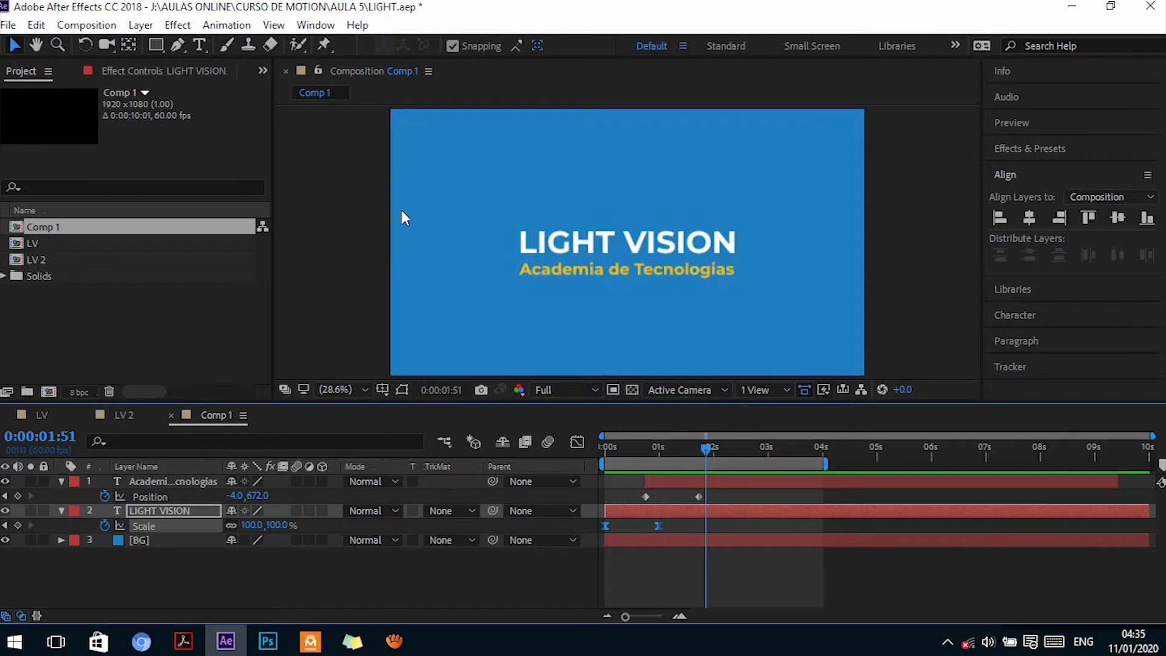
left_click(170, 483)
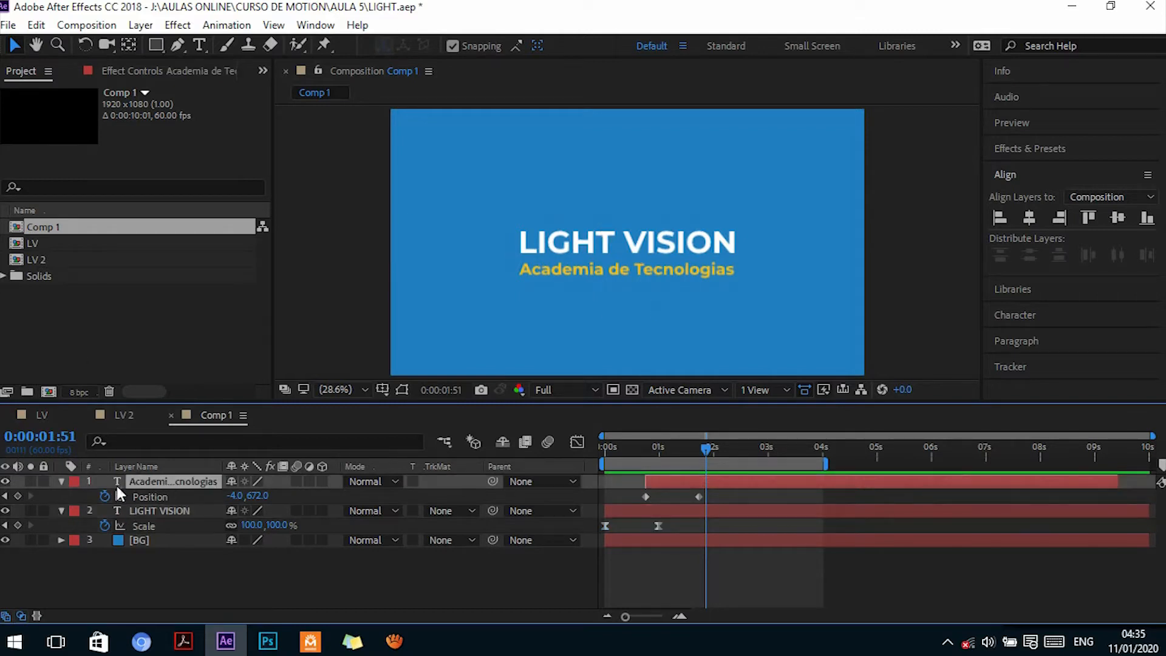
left_click(6, 482)
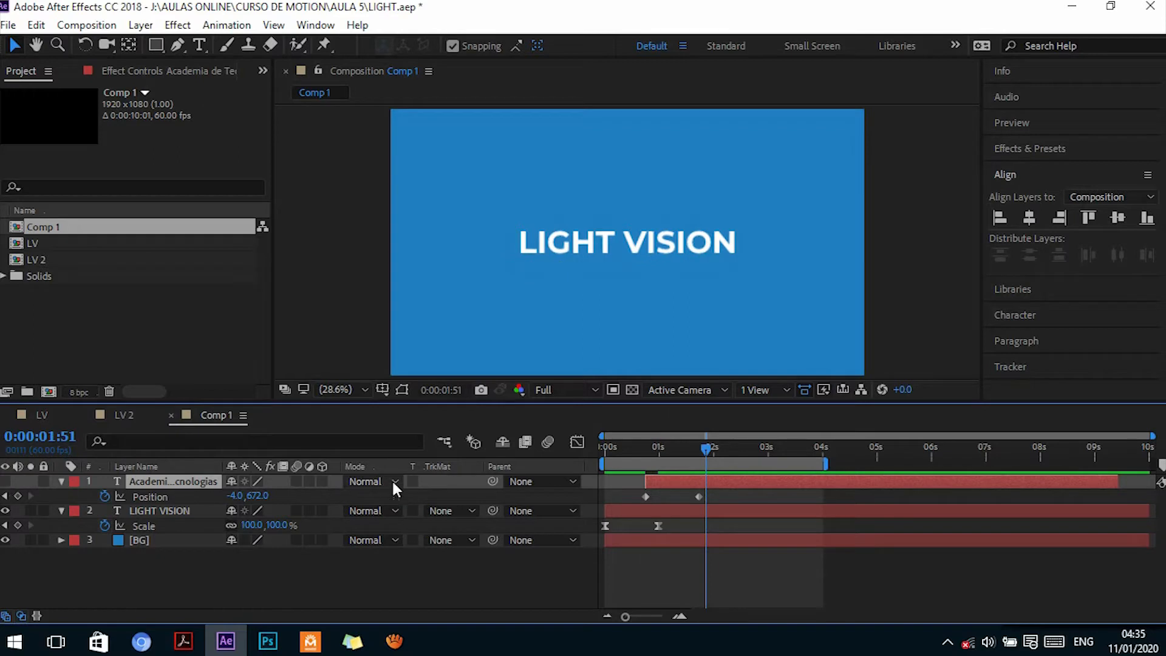
left_click(6, 481)
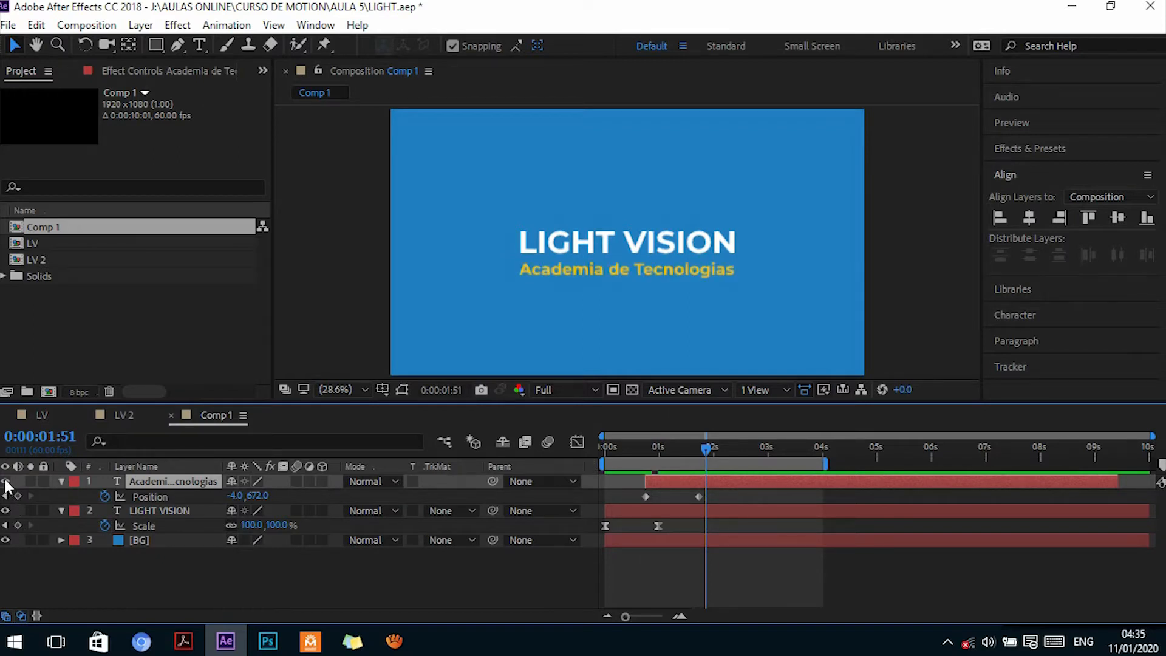
left_click(6, 482)
Play back the composition from the first frame with only the LIGHT VISION title showing
left_click_drag(654, 453, 537, 456)
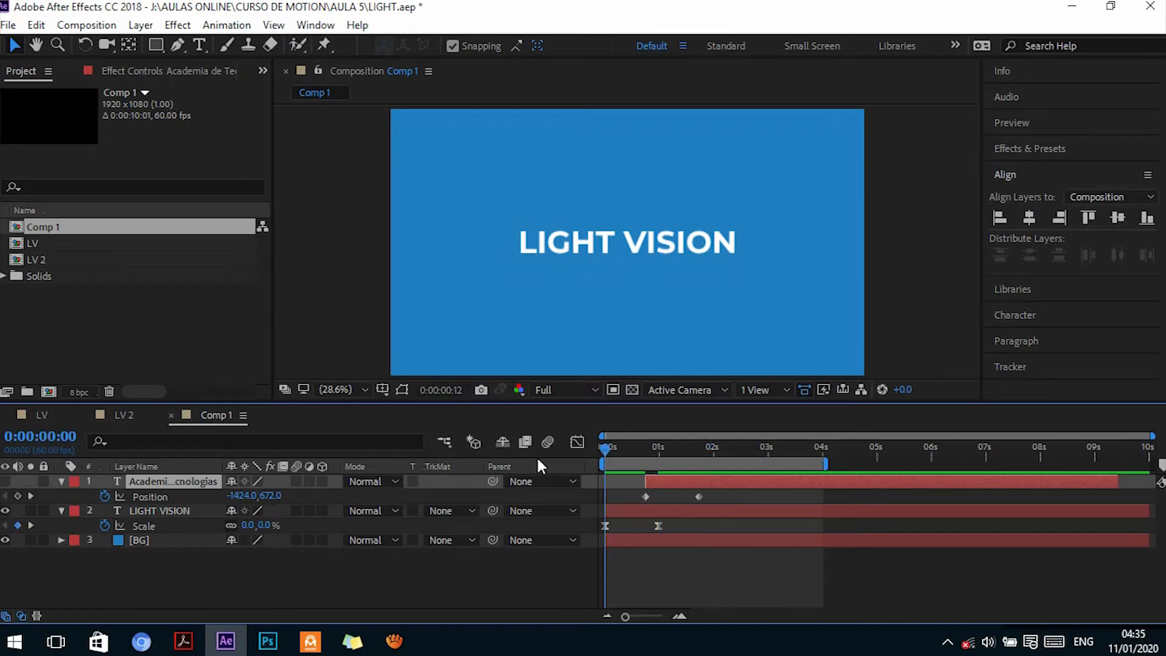
key("space")
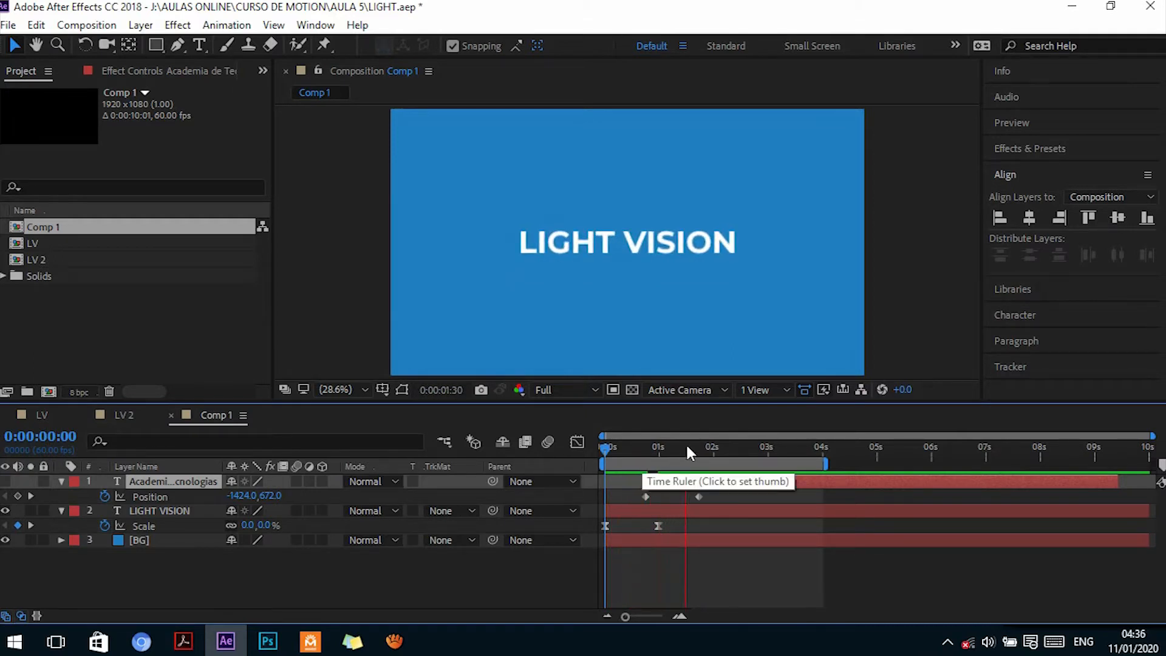
key("space")
key("space")
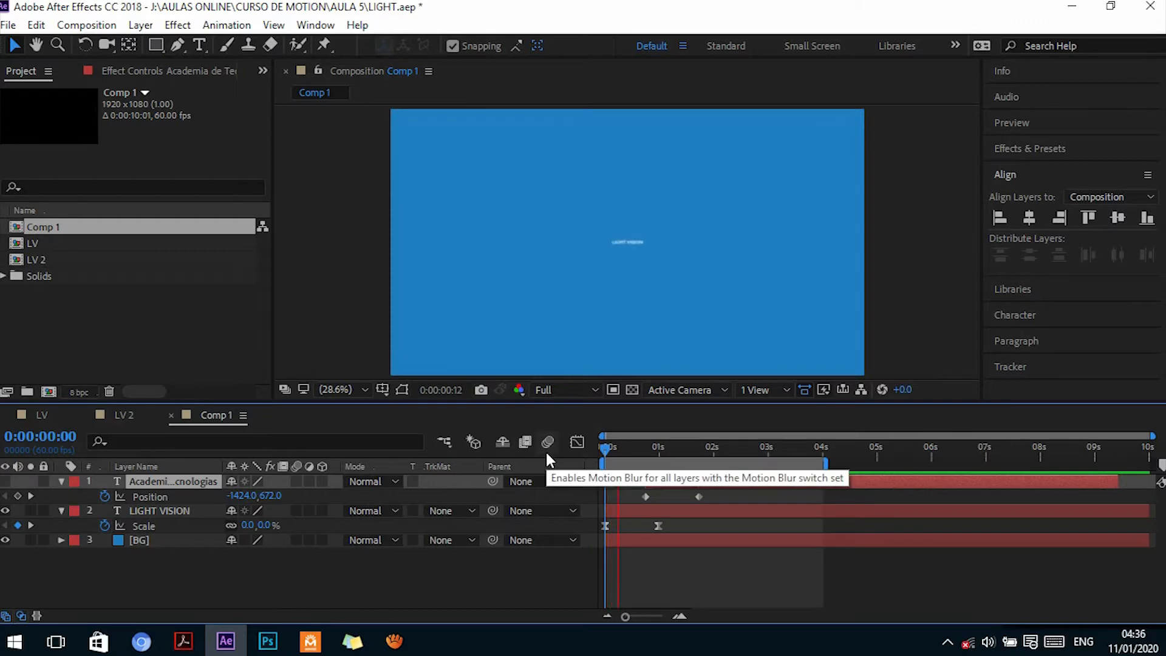
key("space")
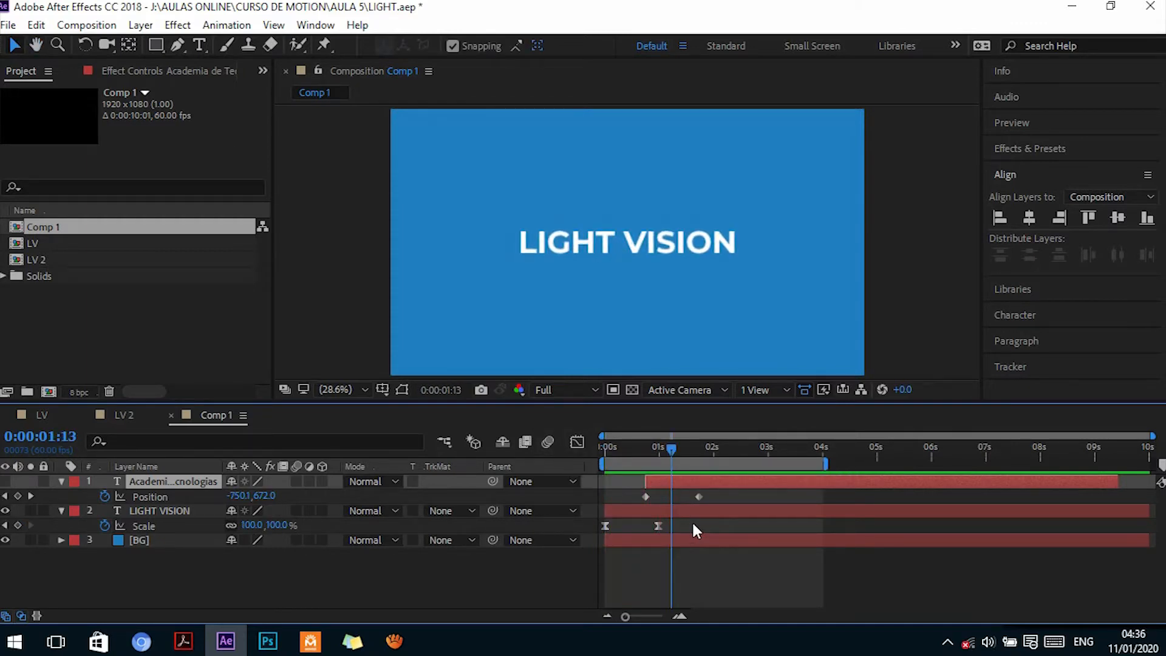
Set the incoming velocity influence of both LIGHT VISION Scale keyframes to 90%, keeping the dimensions locked
left_click_drag(696, 520, 574, 521)
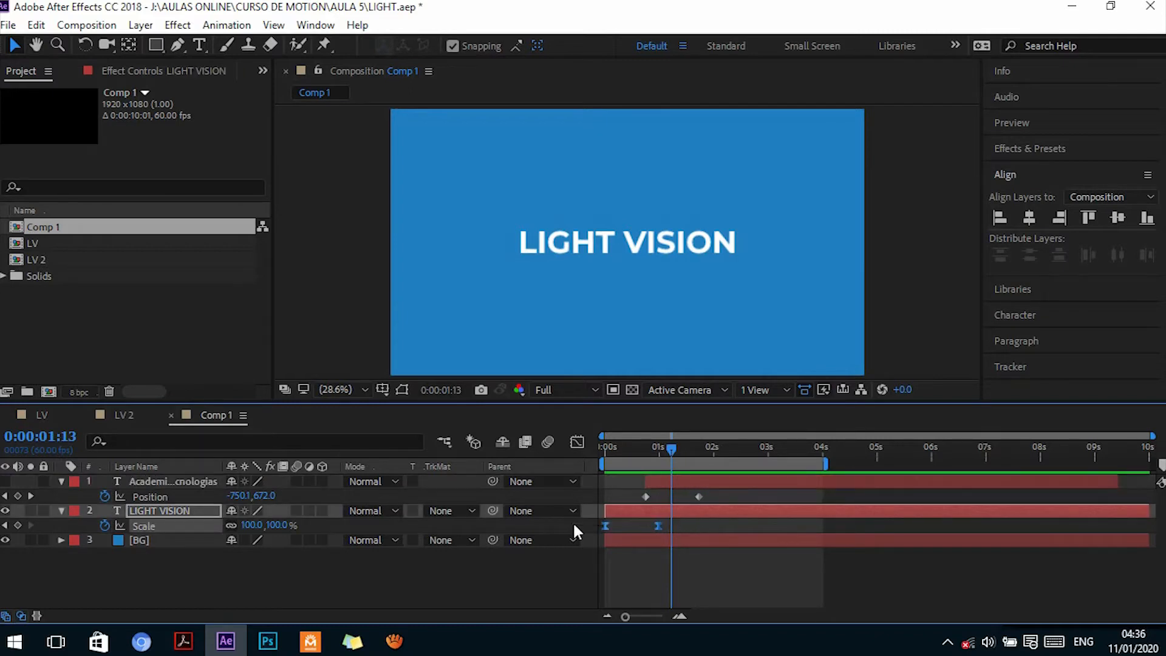
right_click(656, 526)
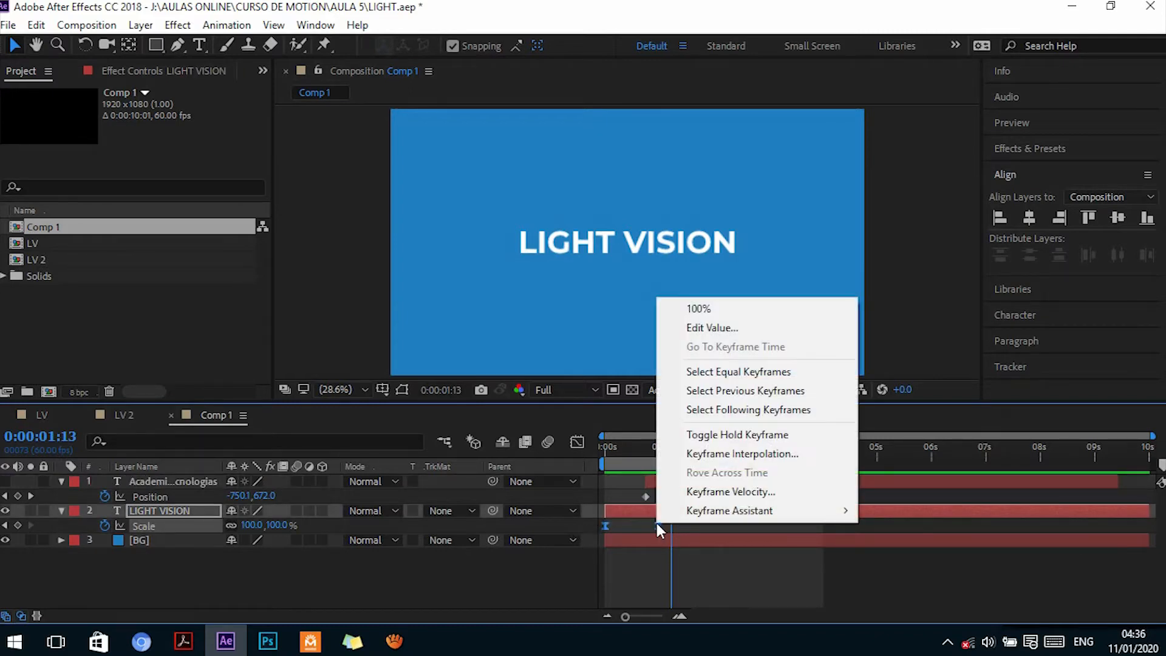
left_click(715, 490)
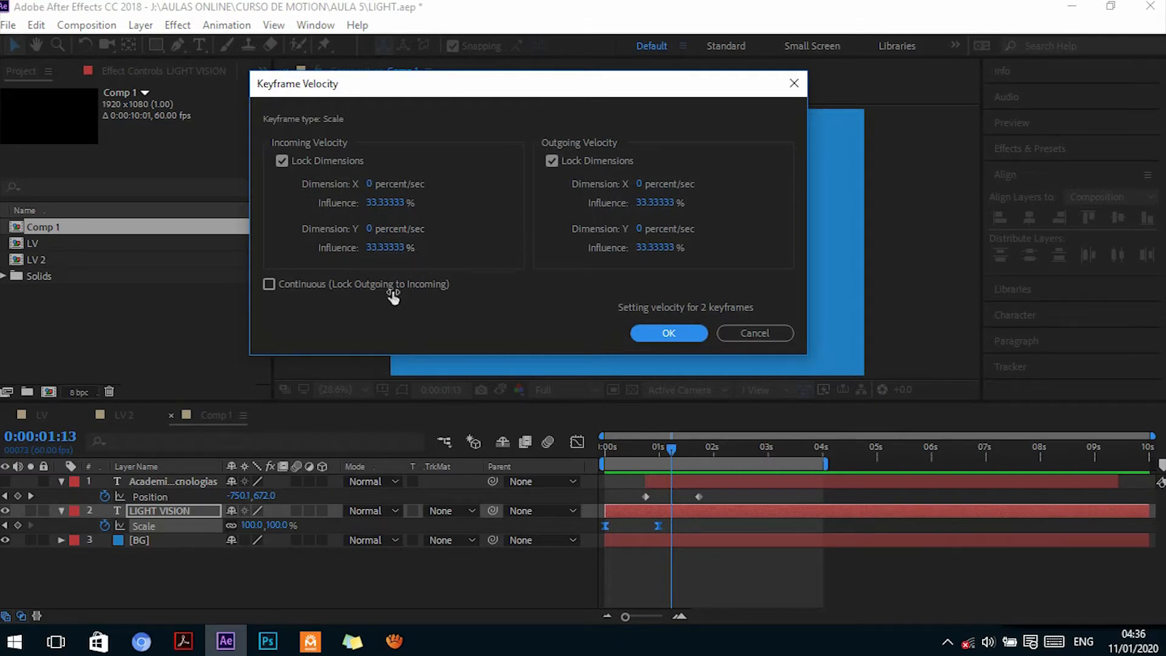
left_click(387, 247)
type("90")
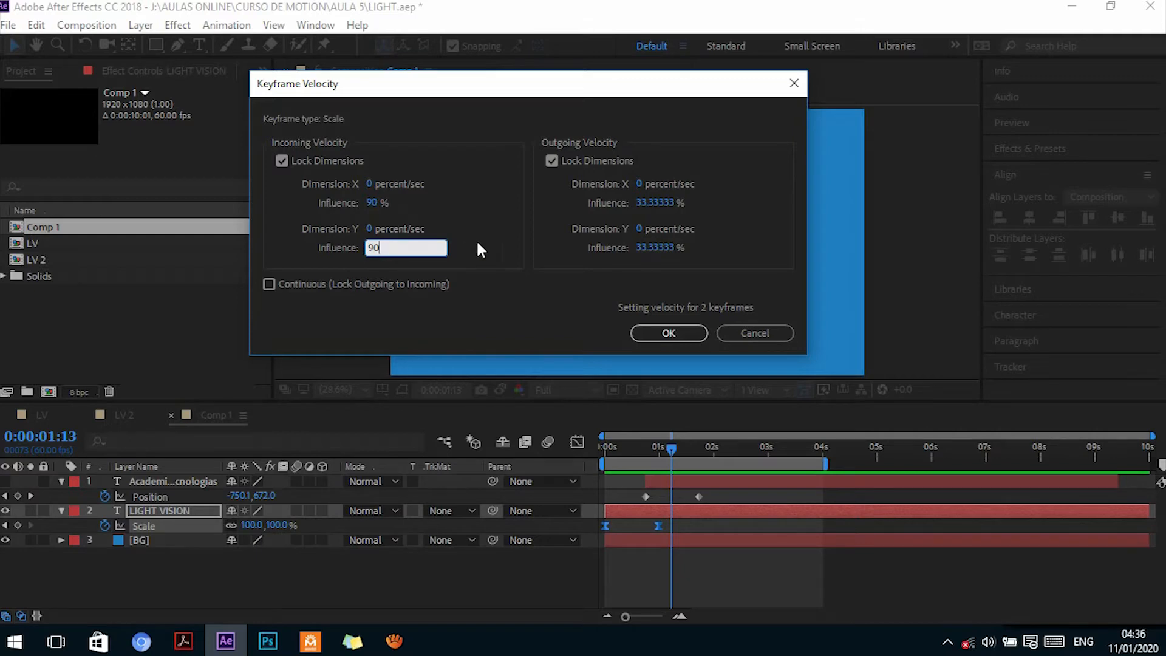
left_click(514, 249)
left_click(684, 334)
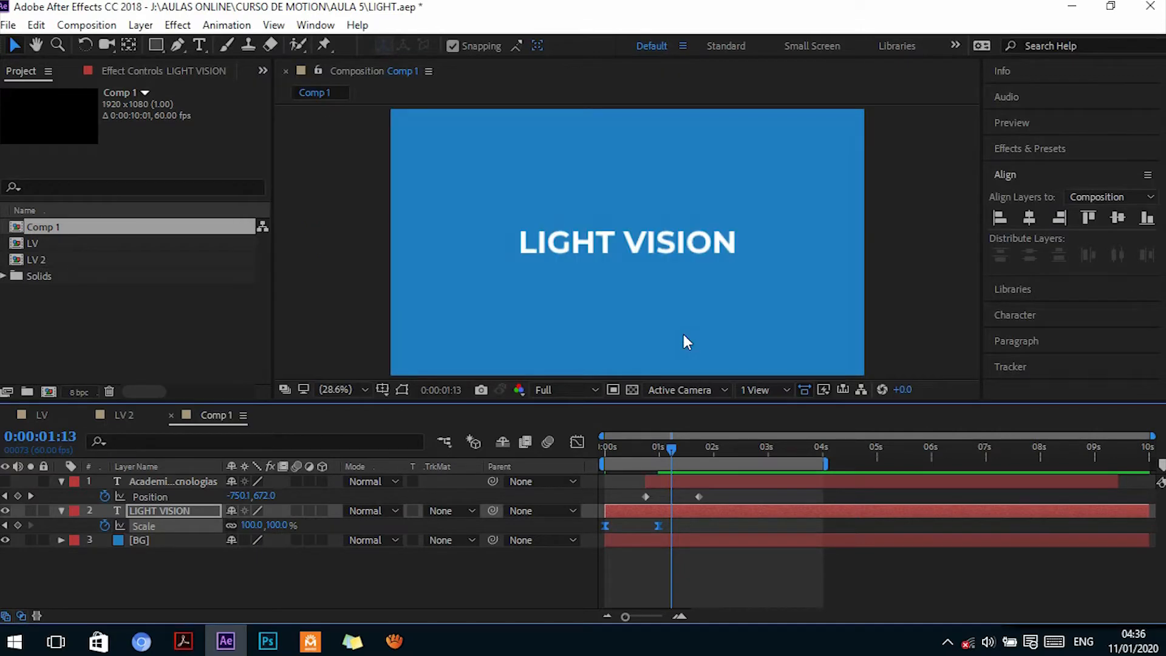
Replay the opening of the composition several times to examine the title's scaling with the new keyframe velocity
key("Home")
key("space")
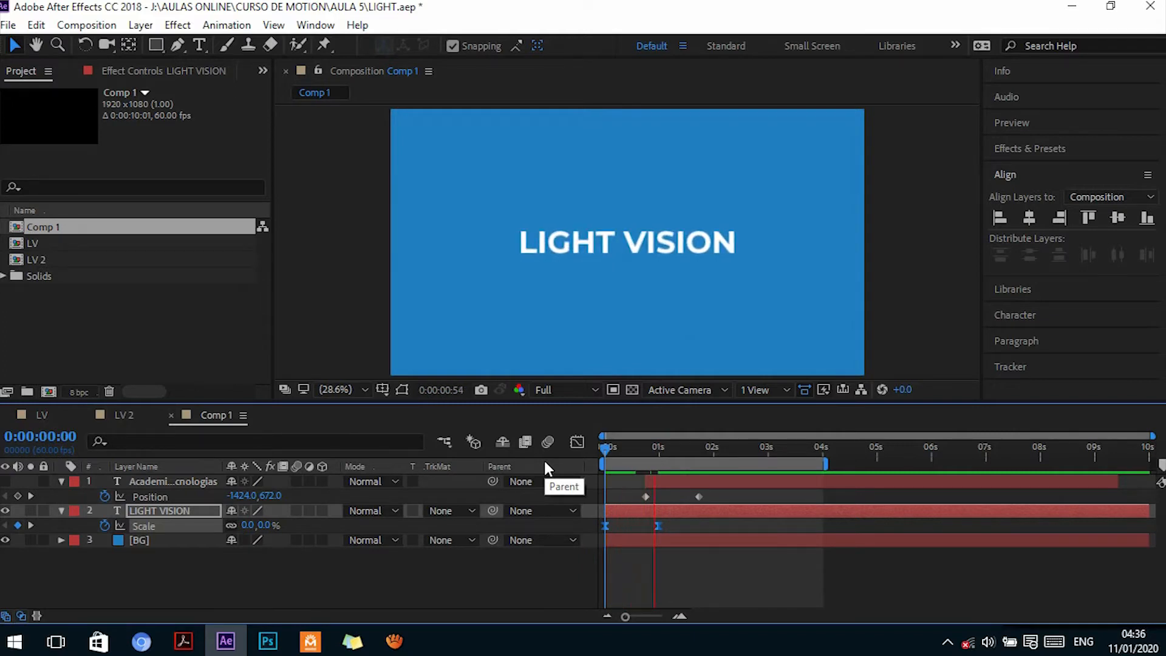
left_click_drag(630, 448, 595, 451)
key("space")
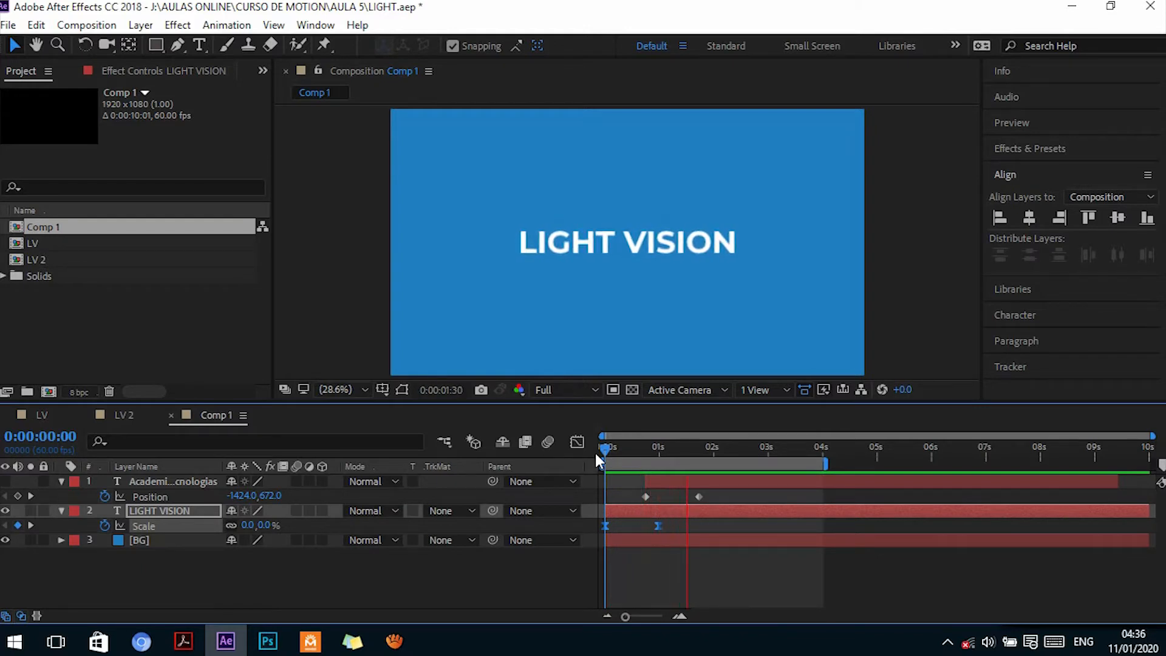
left_click_drag(640, 450, 595, 445)
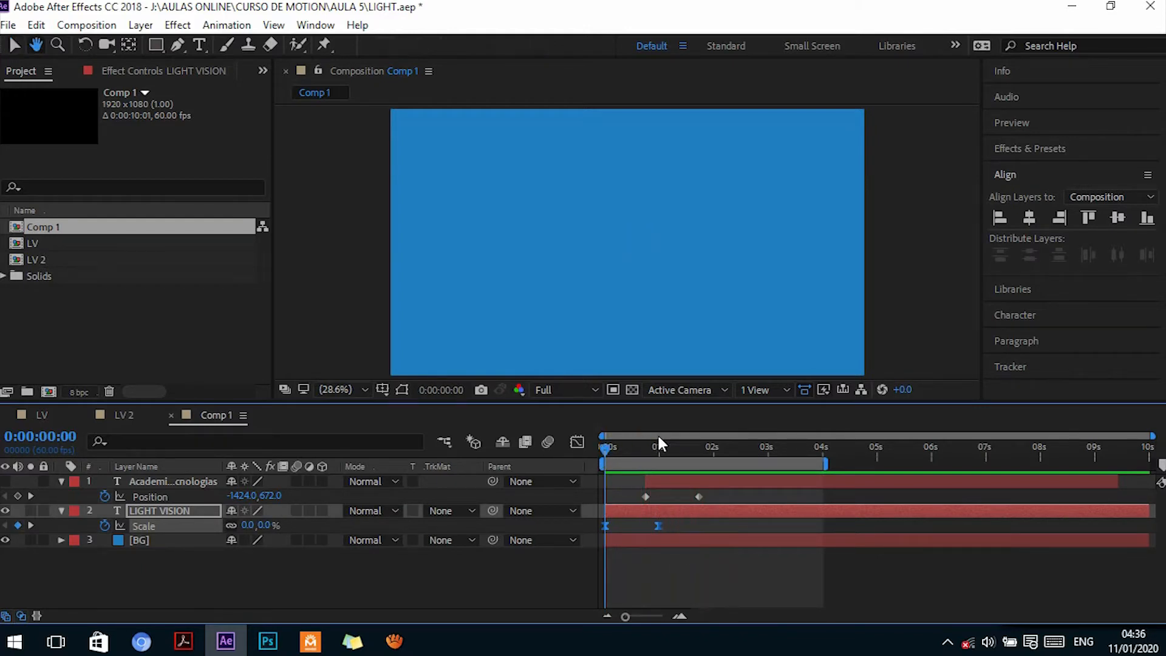
key("space")
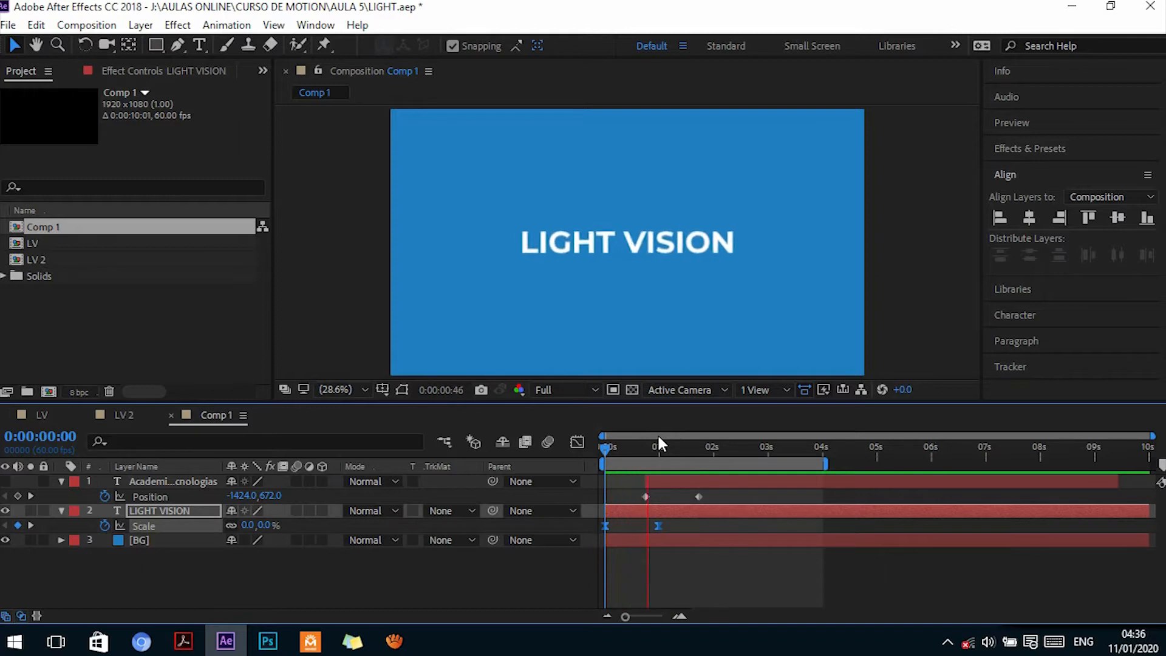
key("space")
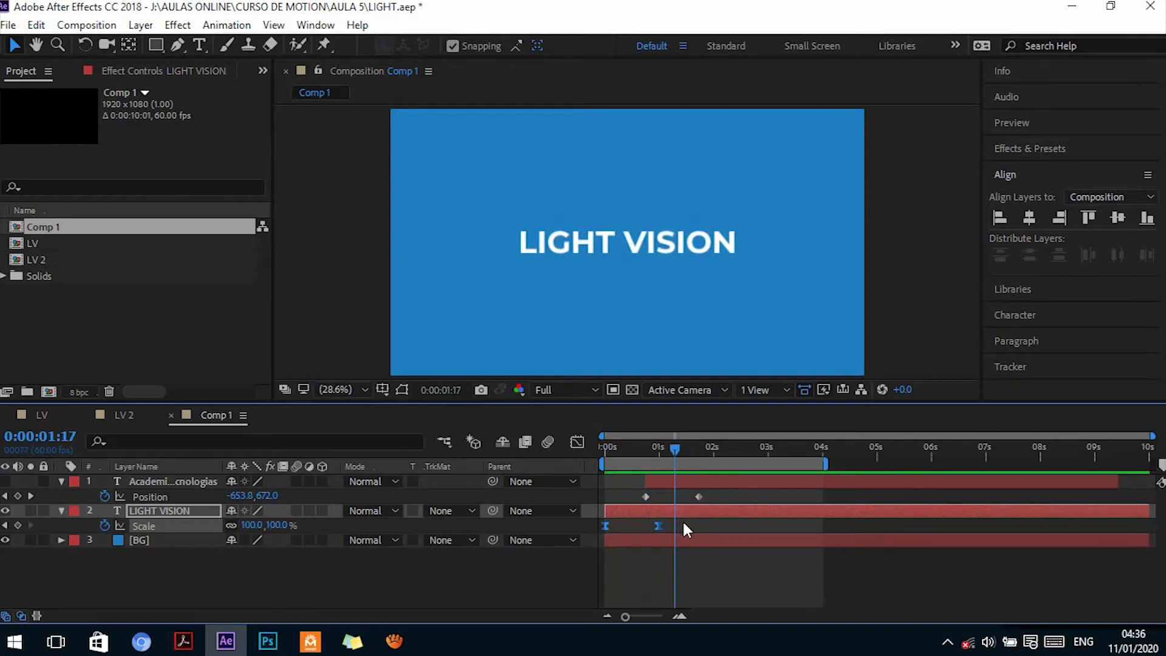
left_click_drag(675, 451, 608, 451)
key("space")
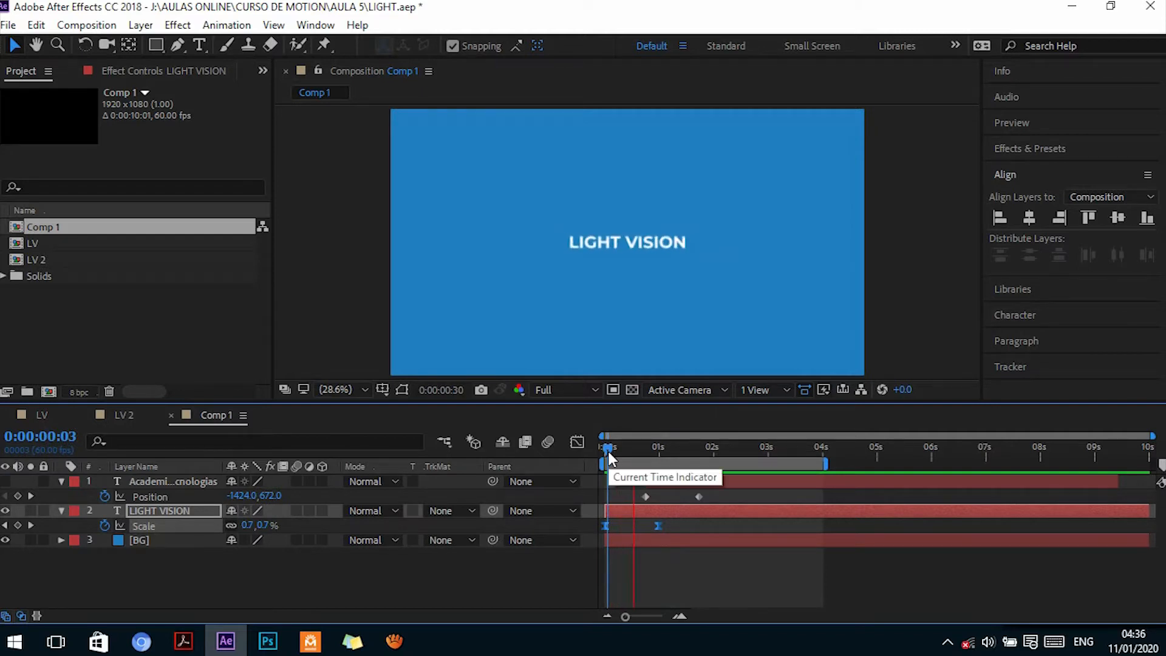
key("space")
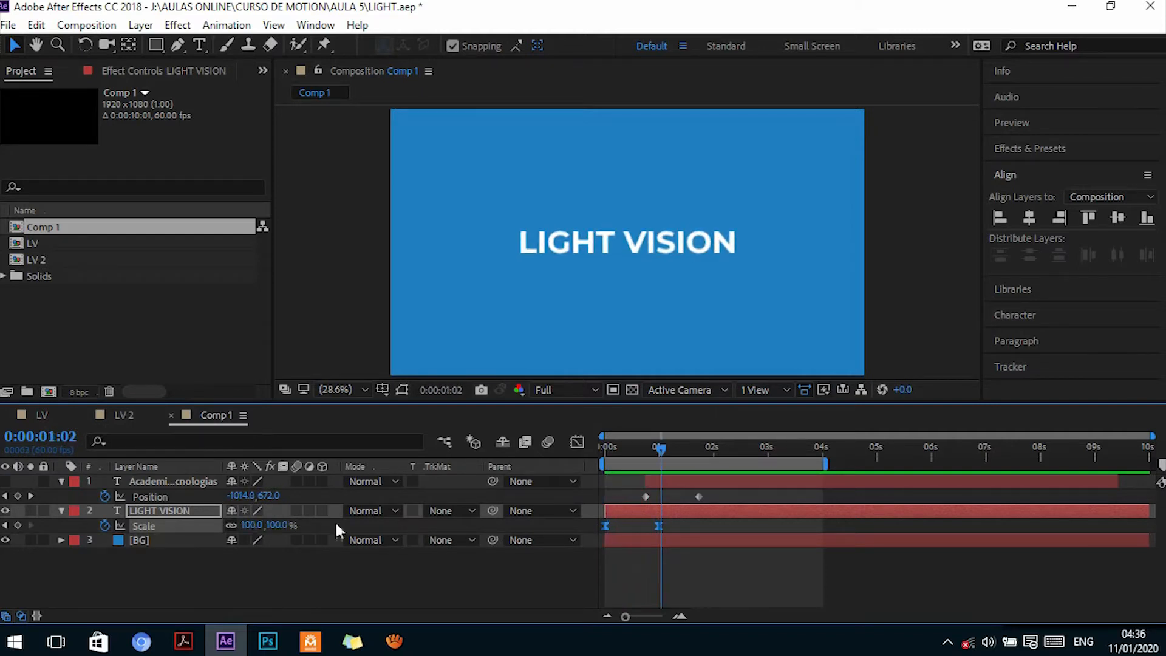
Duplicate the LIGHT VISION text layer and reveal the copy's Scale keyframes in the timeline
left_click(180, 510)
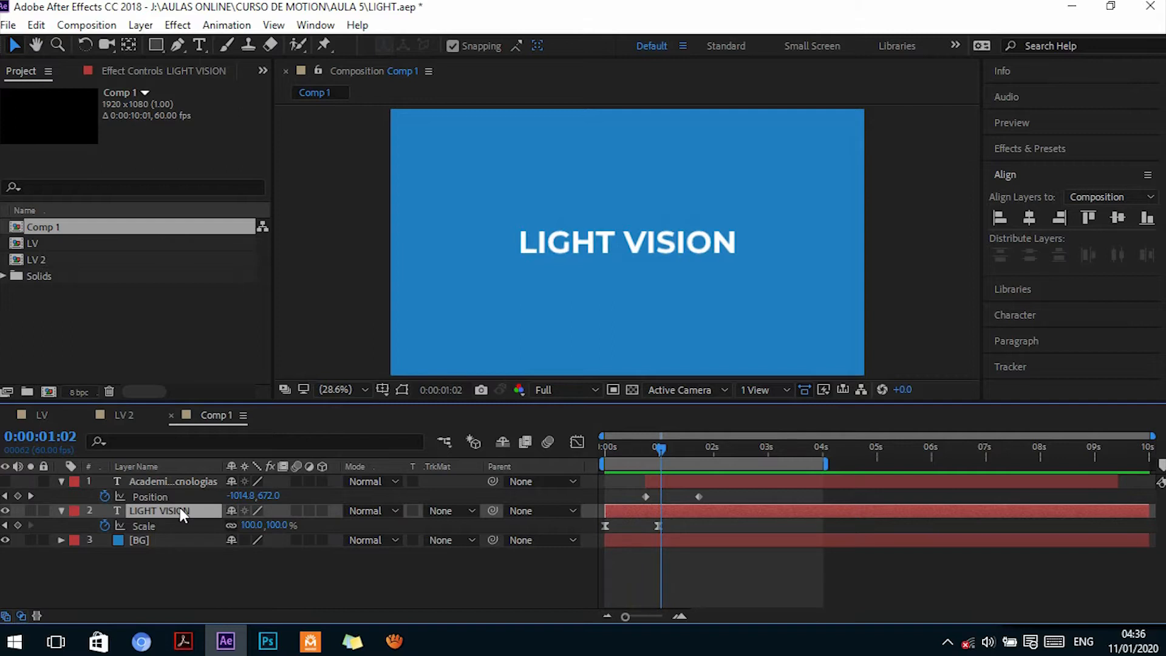
key("ctrl+d")
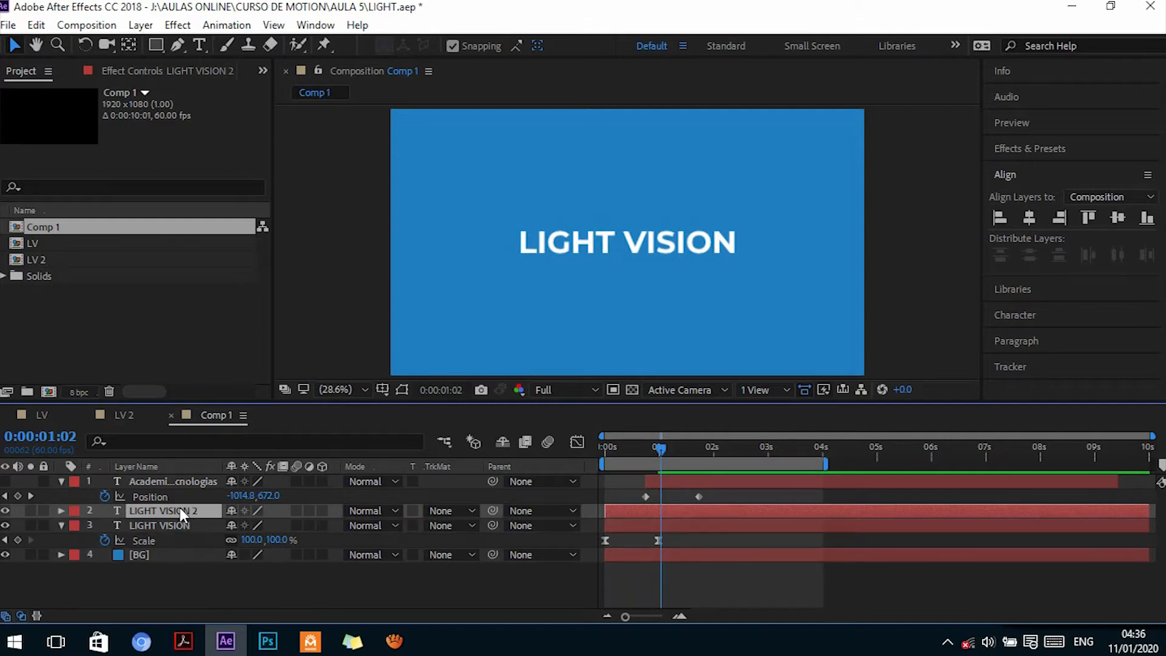
key("u")
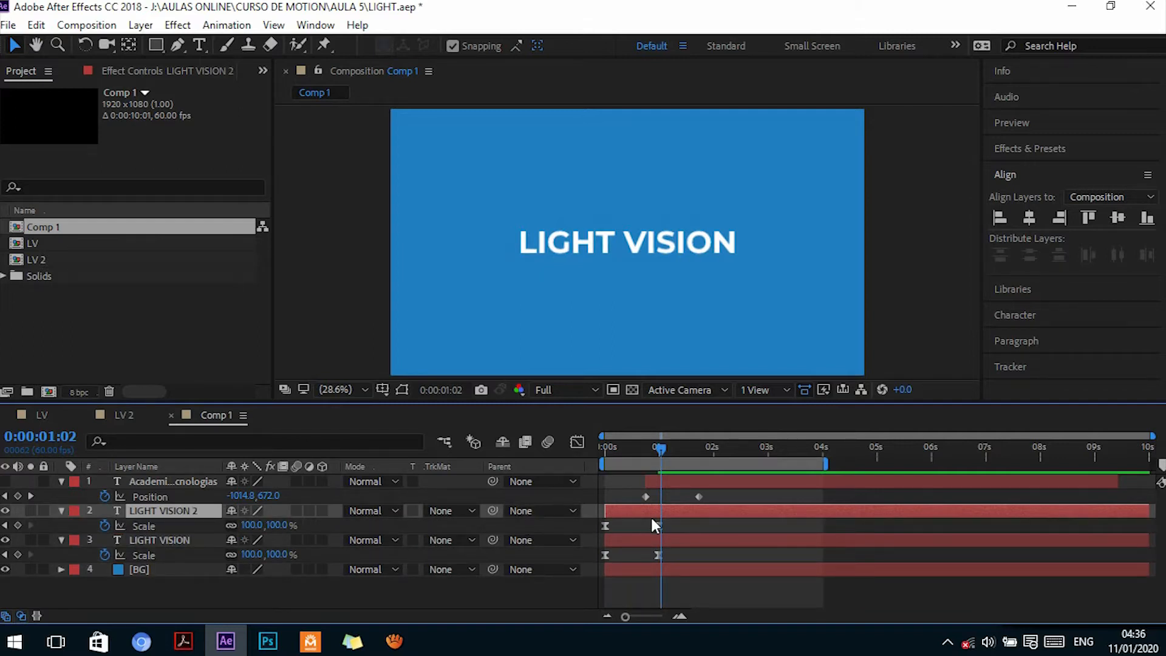
Set the incoming velocity influence of both Scale keyframes on the duplicated LIGHT VISION 2 layer to 90%
left_click_drag(676, 523, 592, 525)
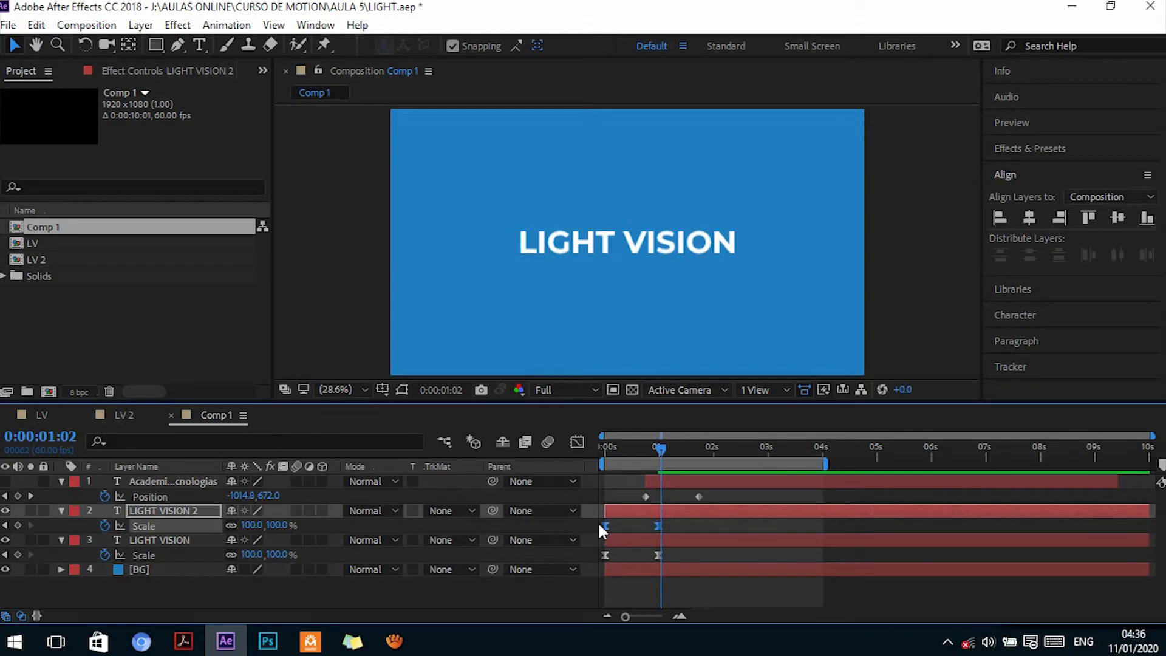
right_click(601, 524)
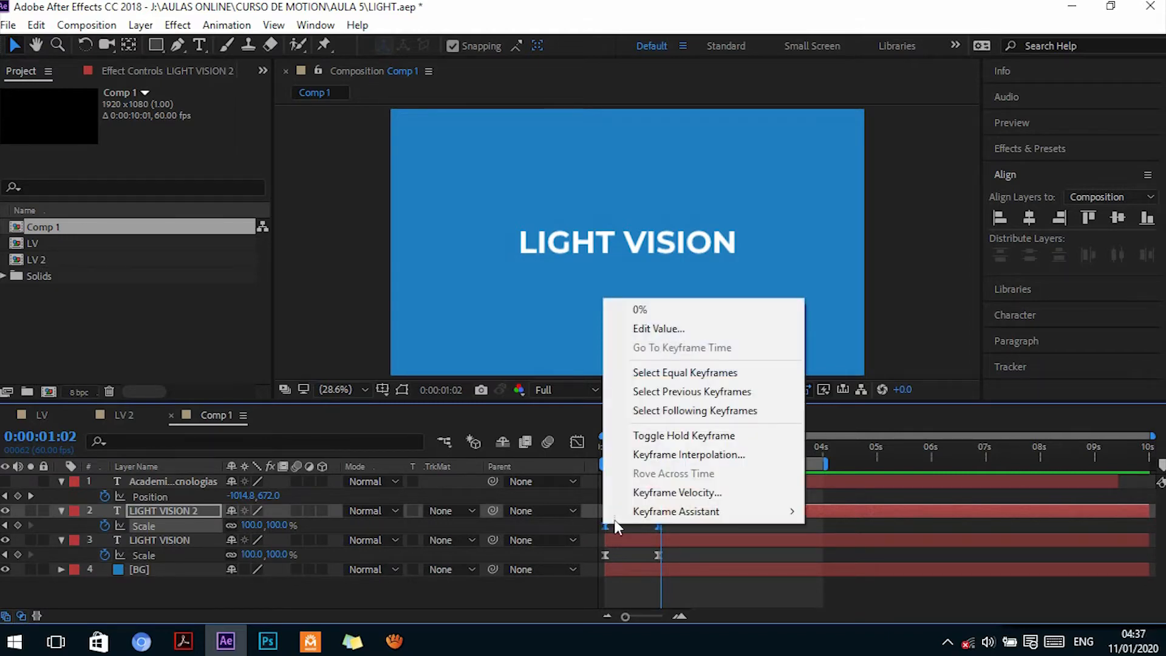
left_click(641, 495)
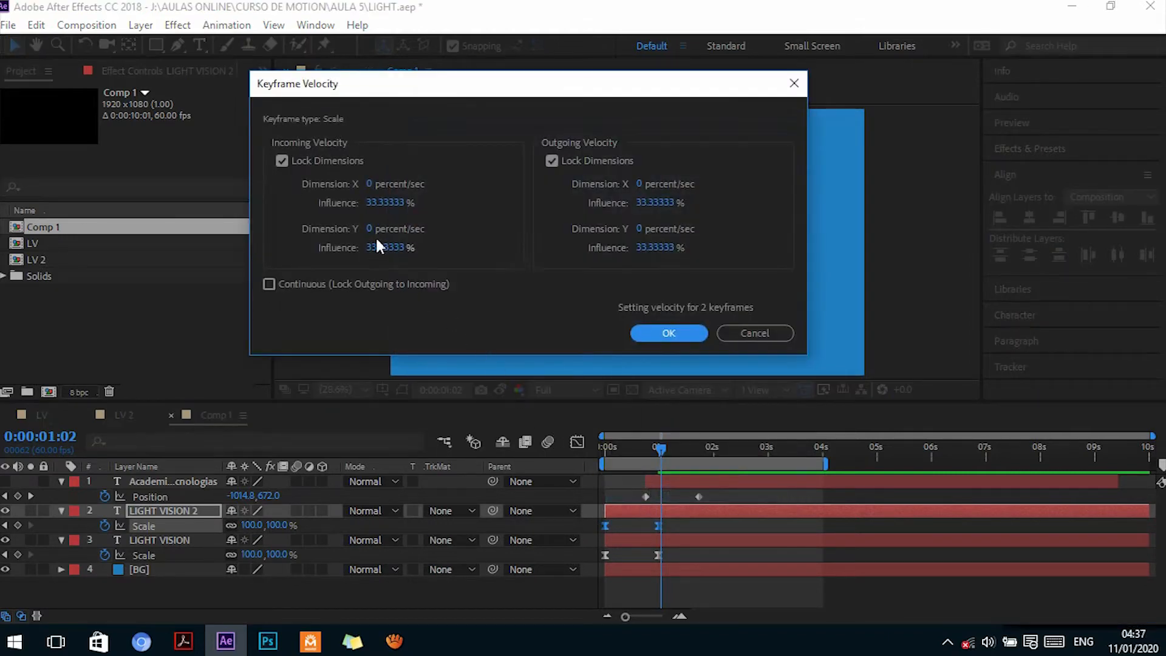
left_click(379, 246)
type("90")
left_click(679, 334)
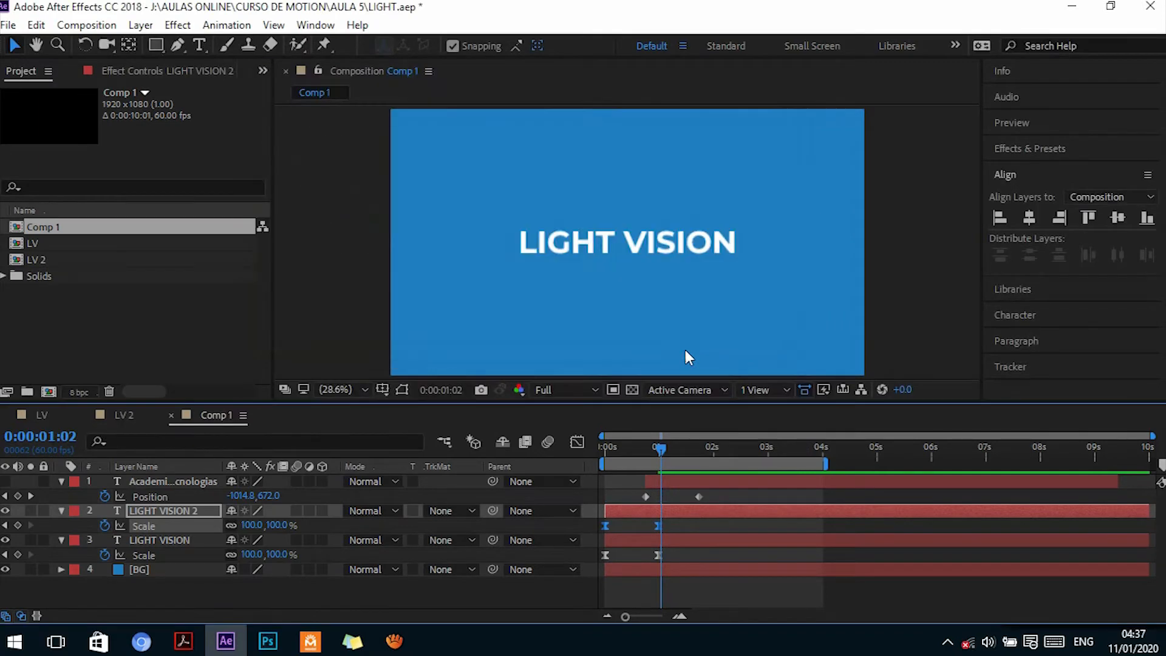
Replay the opening of the composition several times to examine the scaling of the duplicated LIGHT VISION 2 title
key("Home")
key("space")
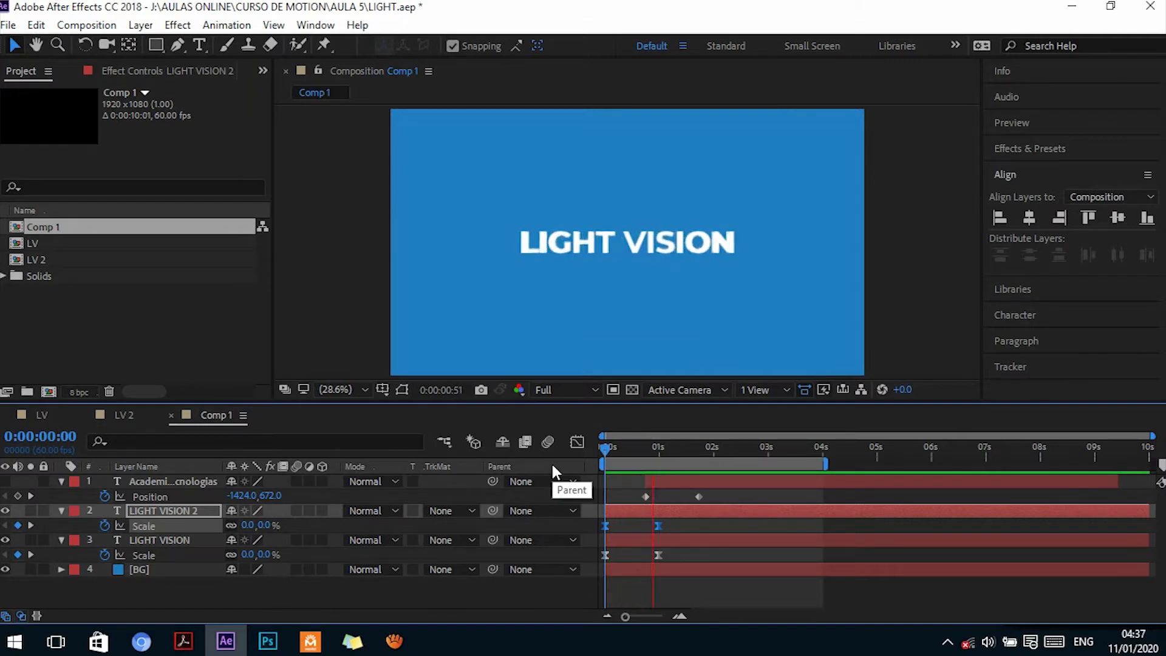
key("space")
key("space")
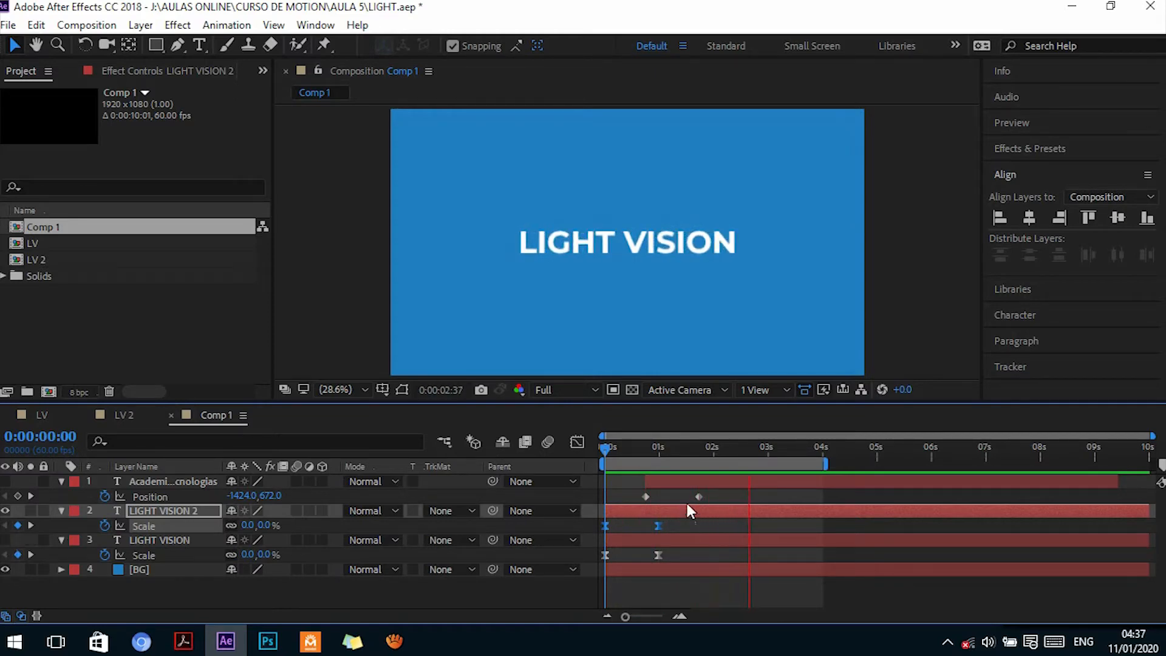
key("space")
key("space")
key("space")
Delete the duplicated LIGHT VISION 2 text layer from the composition
left_click(156, 512)
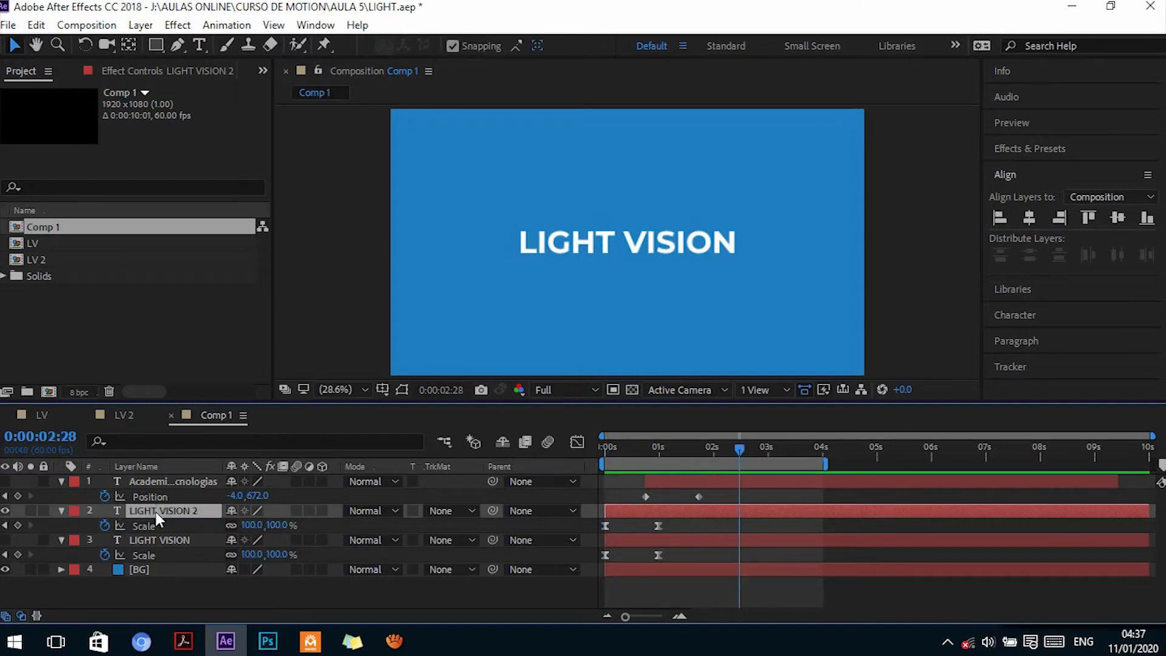
key("Delete")
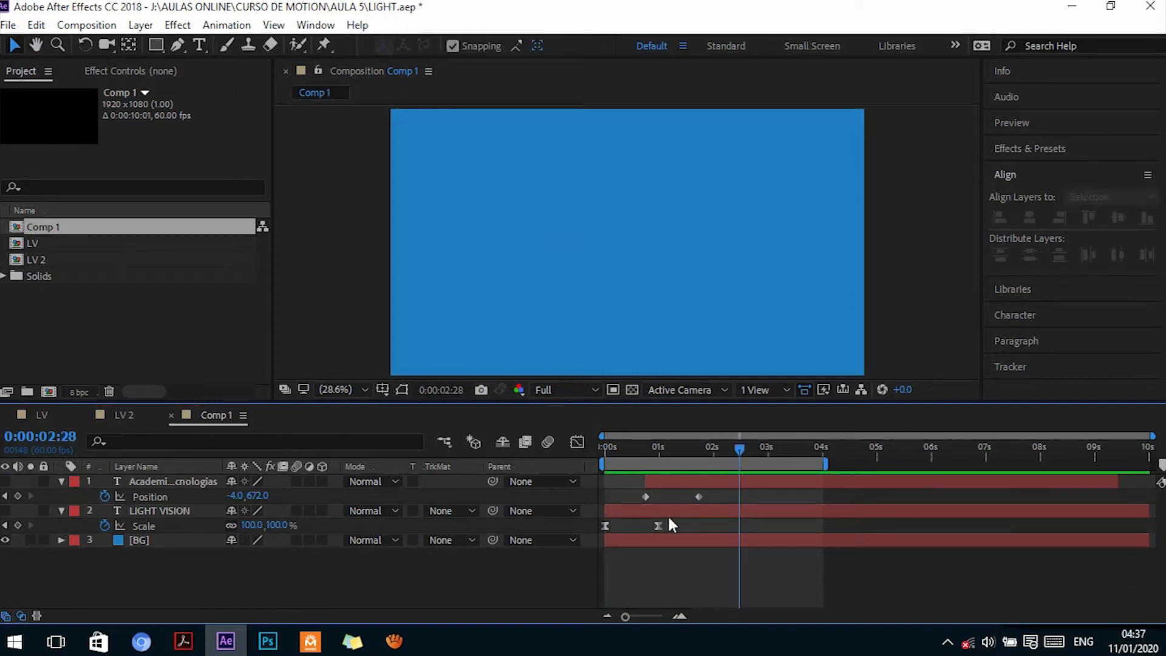
Set the velocity influence of both LIGHT VISION Scale keyframes to 10% incoming and 80% outgoing
left_click_drag(668, 524, 582, 526)
right_click(657, 523)
left_click(712, 489)
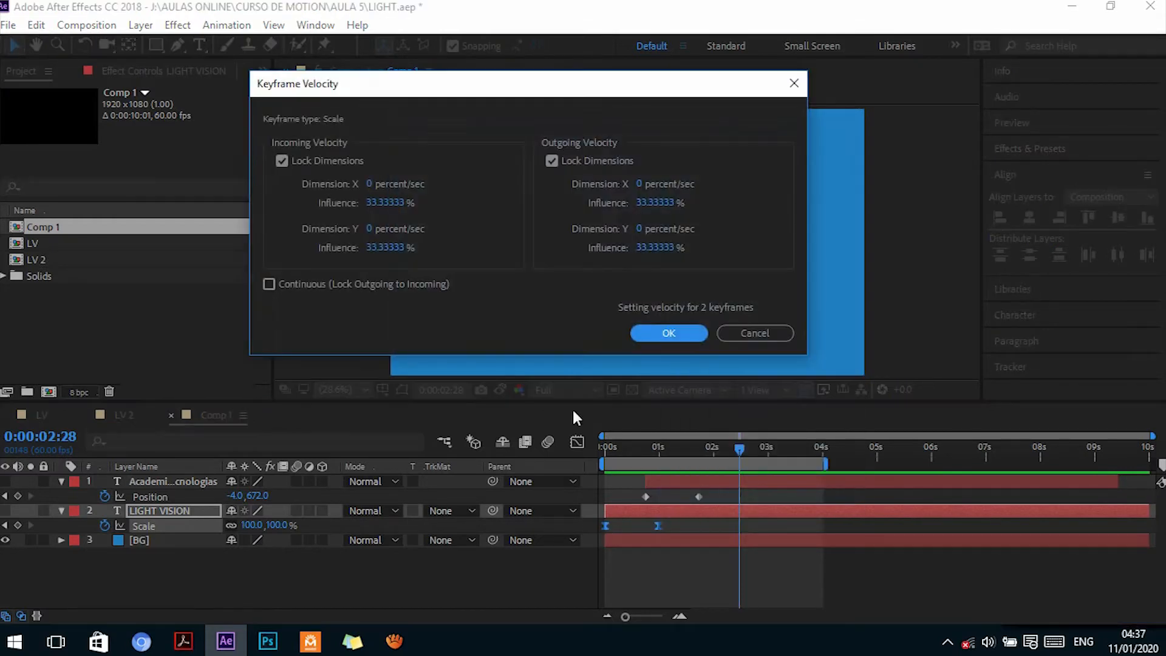
left_click(389, 249)
type("10")
left_click(680, 247)
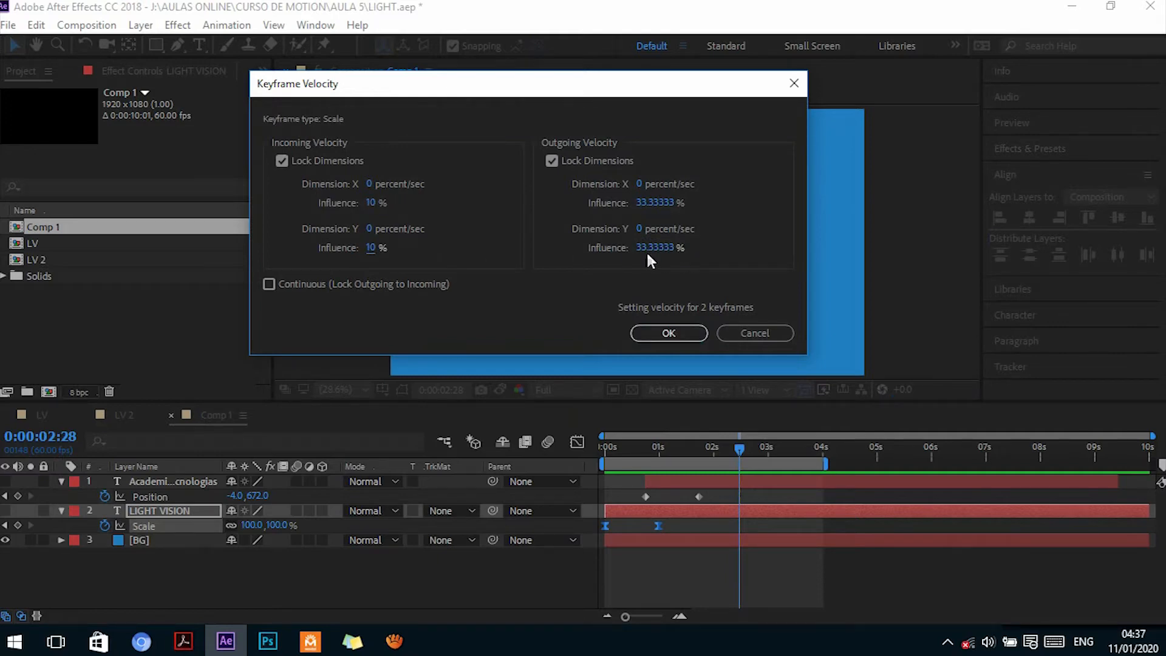
left_click(653, 247)
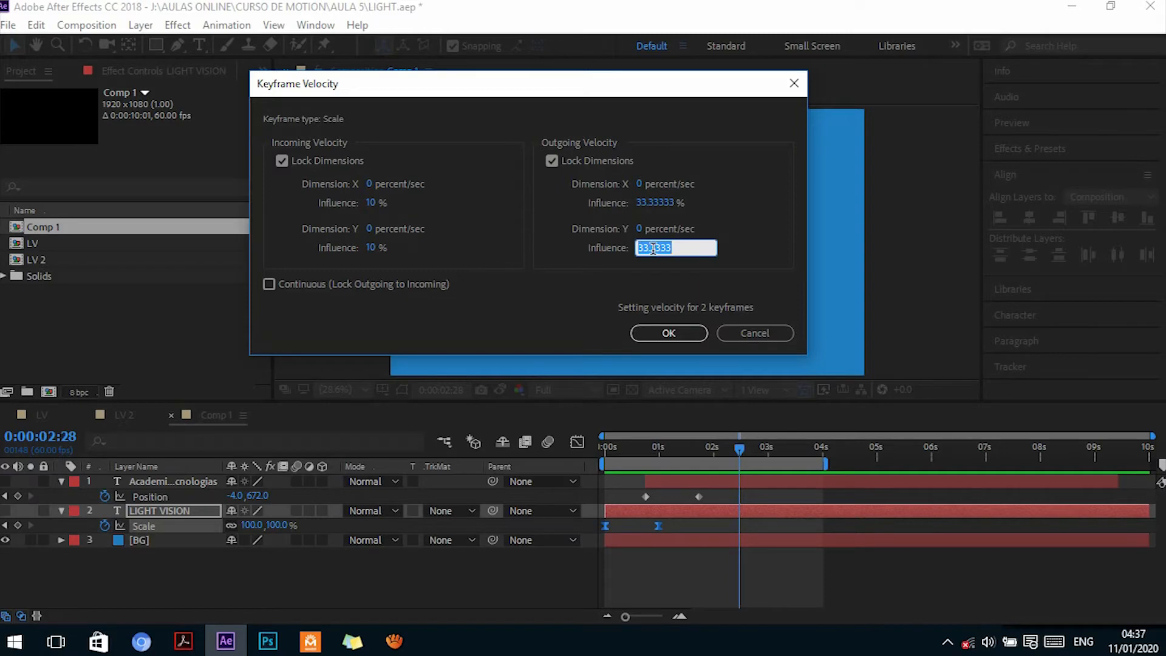
type("80")
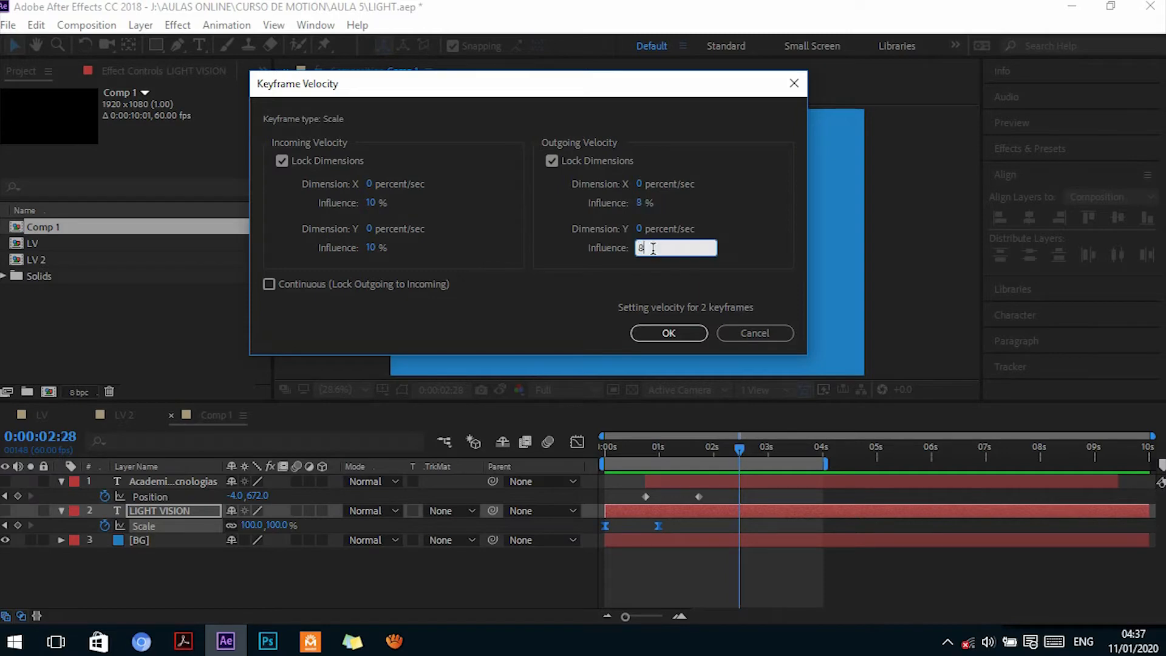
left_click(688, 334)
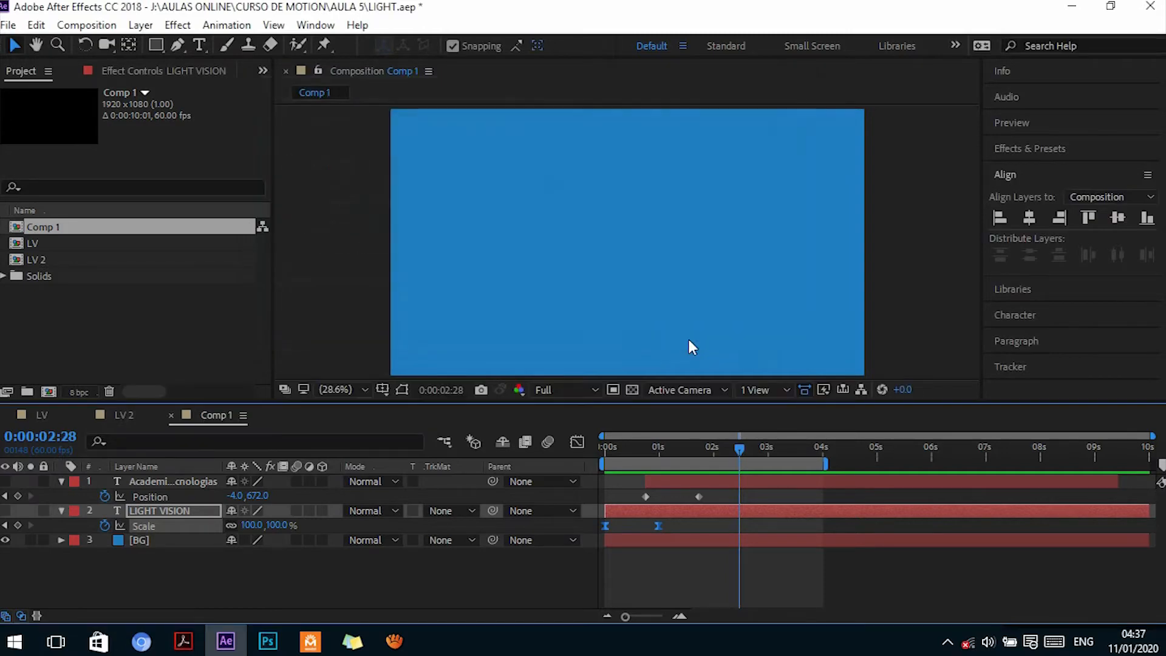
Make the LIGHT VISION layer visible and replay the composition's opening several times to examine the title's scaling
left_click(656, 449)
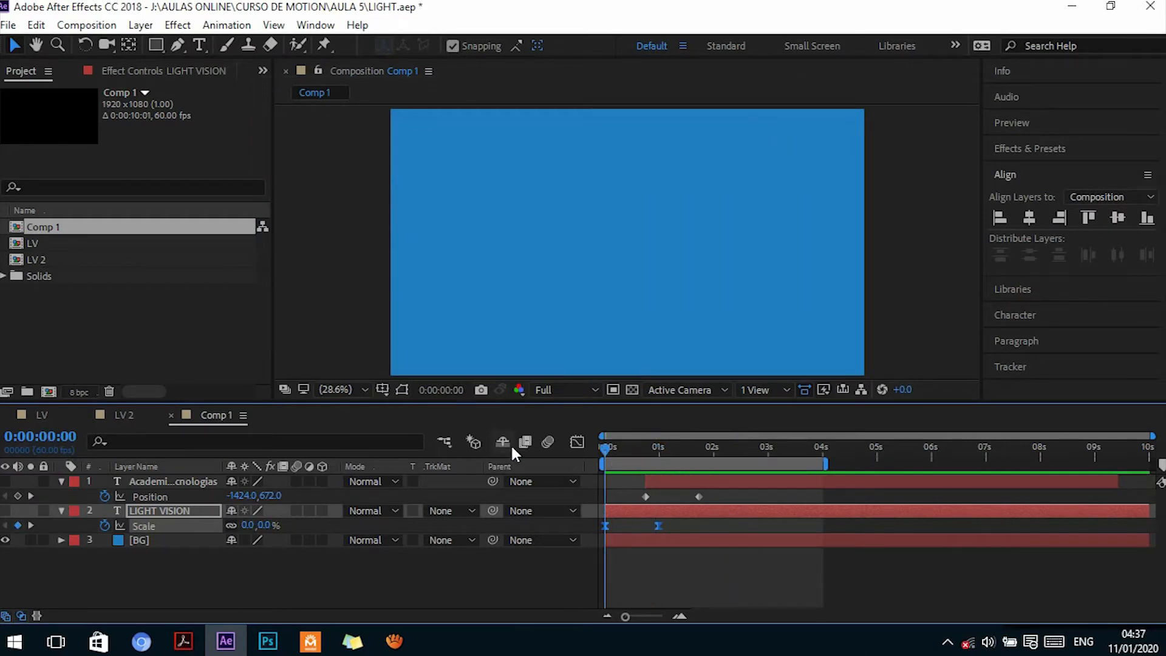
key("space")
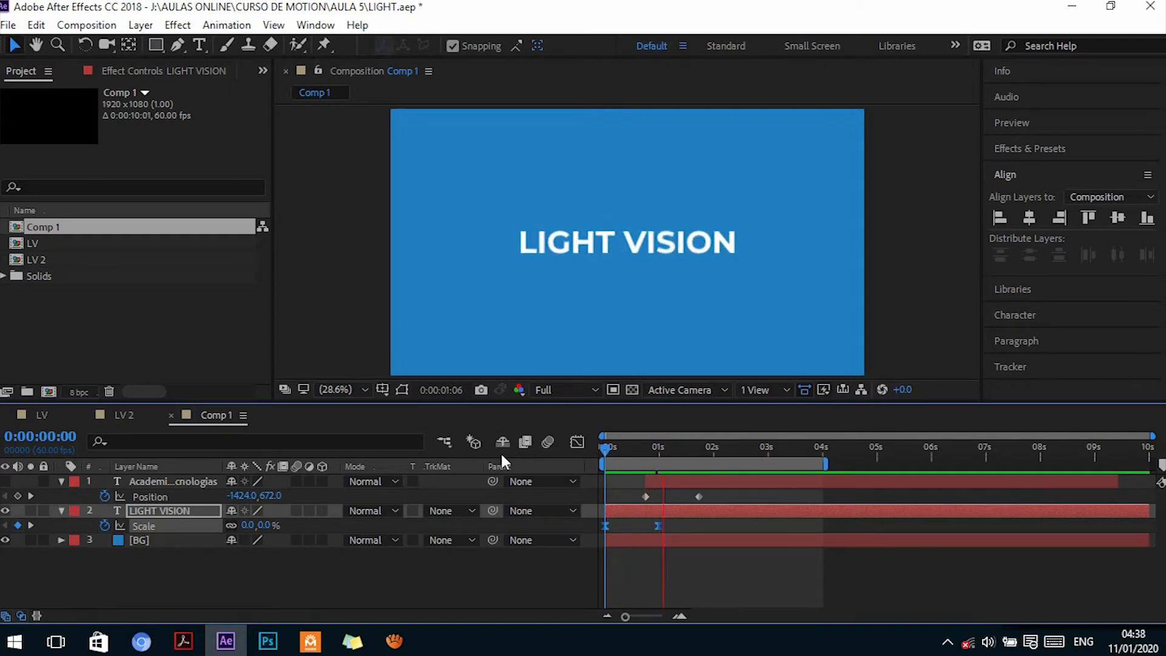
key("space")
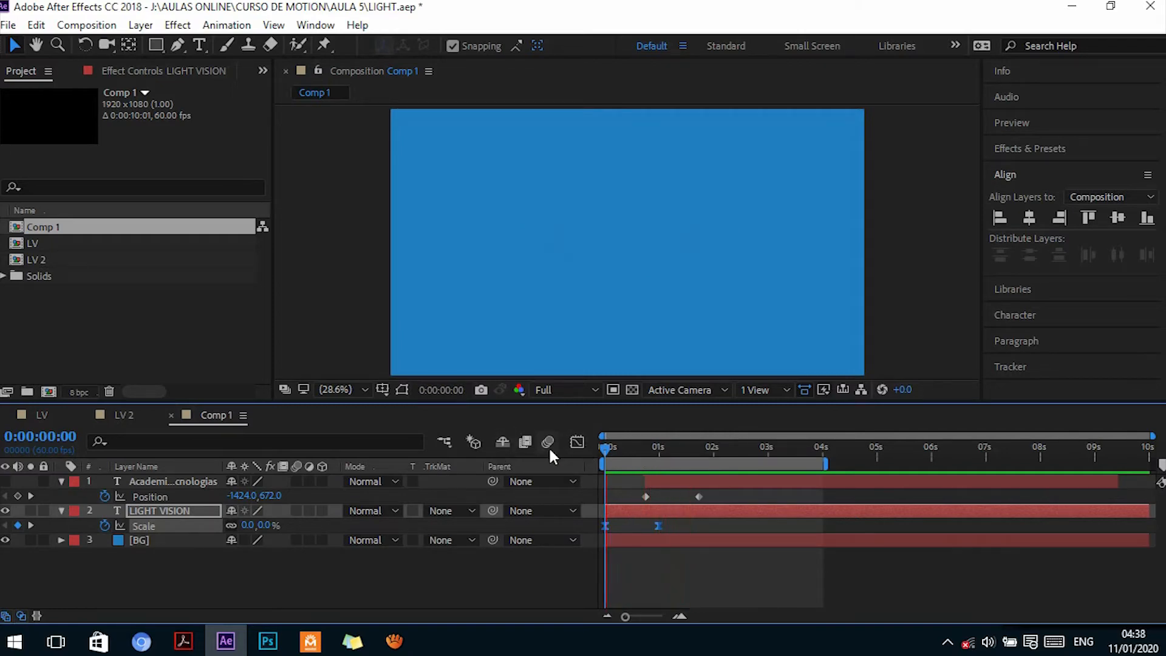
key("space")
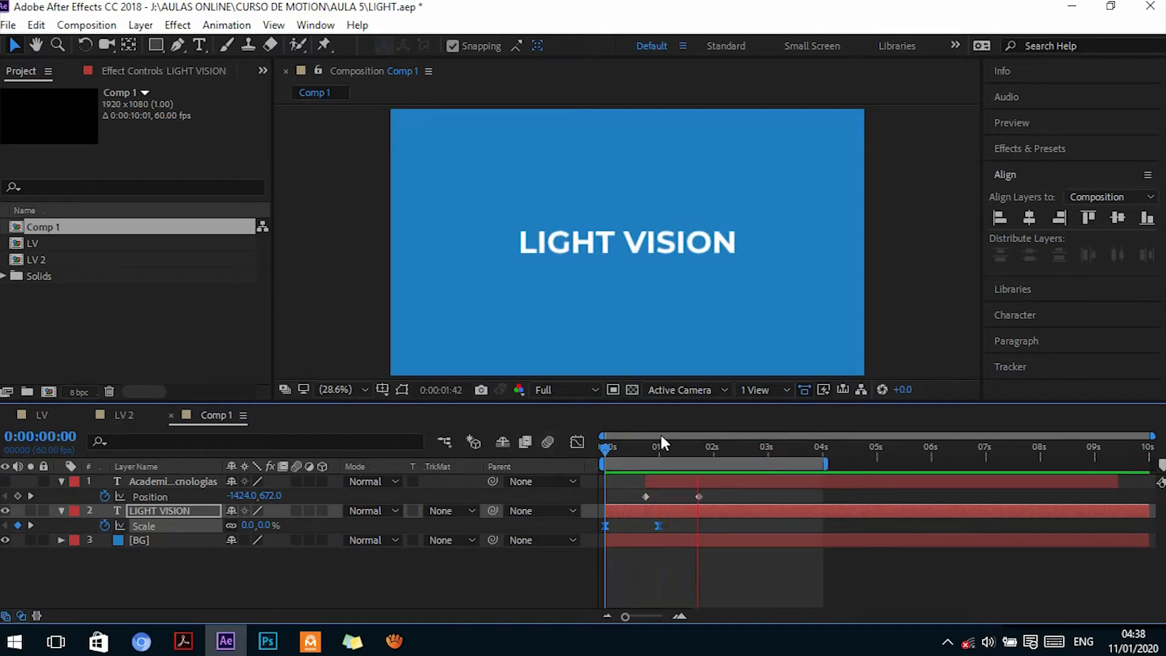
key("space")
key("space")
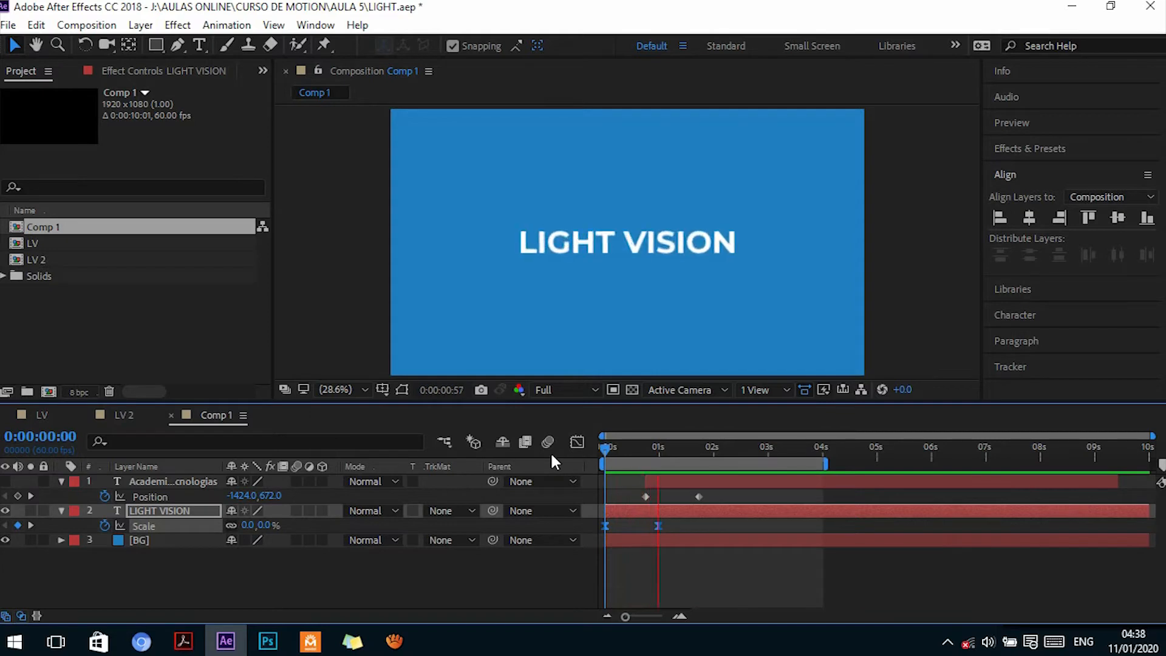
key("space")
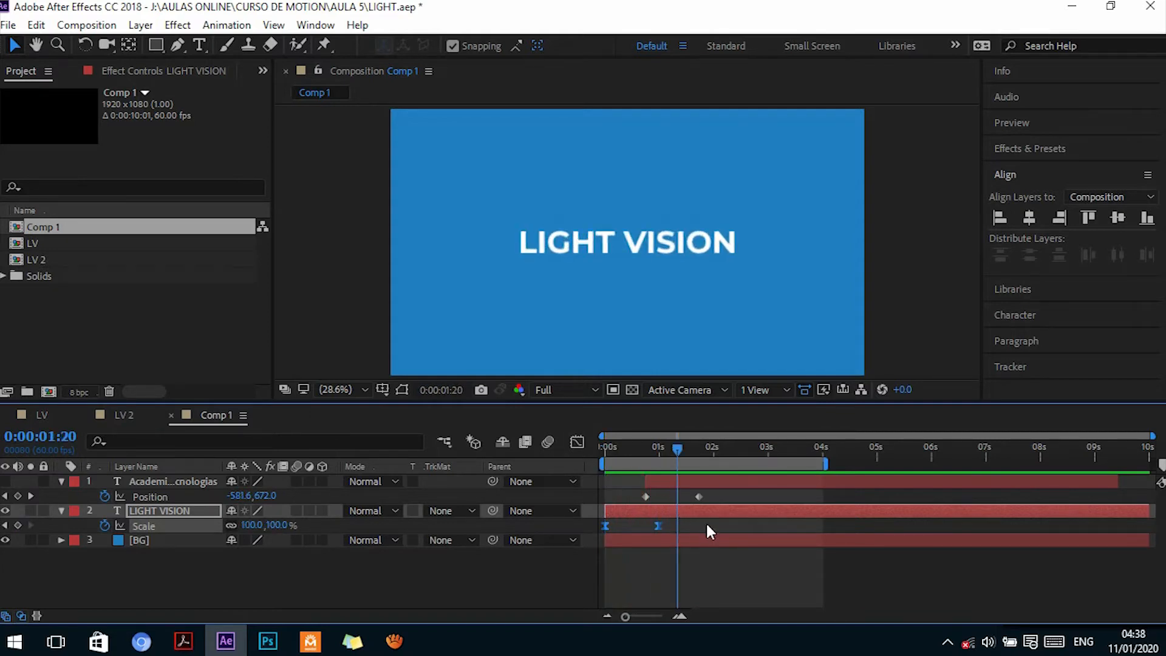
Select both LIGHT VISION Scale keyframes and show their speed curve in the Graph Editor
left_click_drag(706, 519, 588, 536)
left_click_drag(698, 518, 602, 528)
left_click(578, 442)
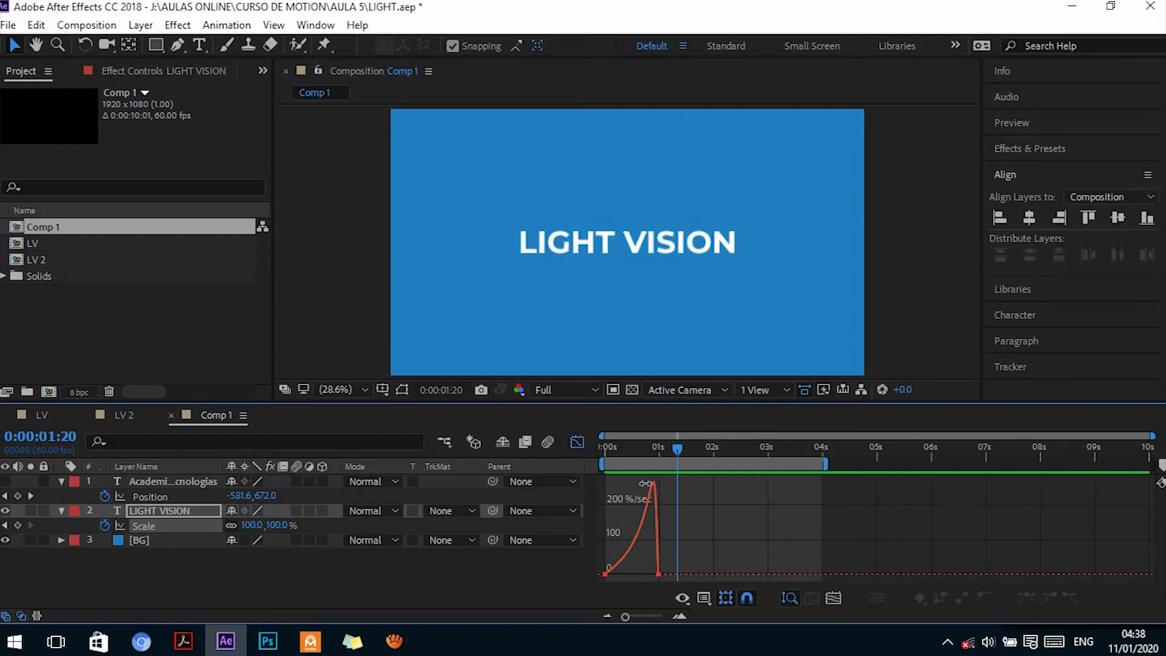
mouse_move(659, 575)
mouse_move(654, 550)
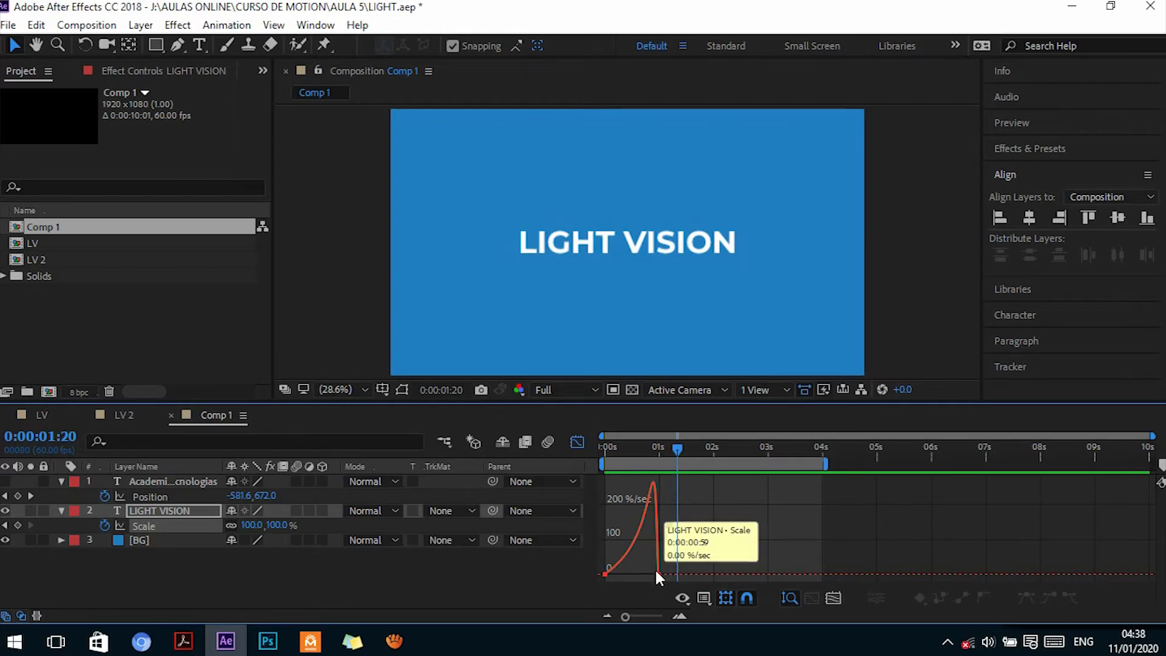
Shorten the first Scale keyframe's outgoing handle in the speed graph to shape the curve into a symmetrical arch
left_click(658, 575)
left_click_drag(654, 575, 611, 575)
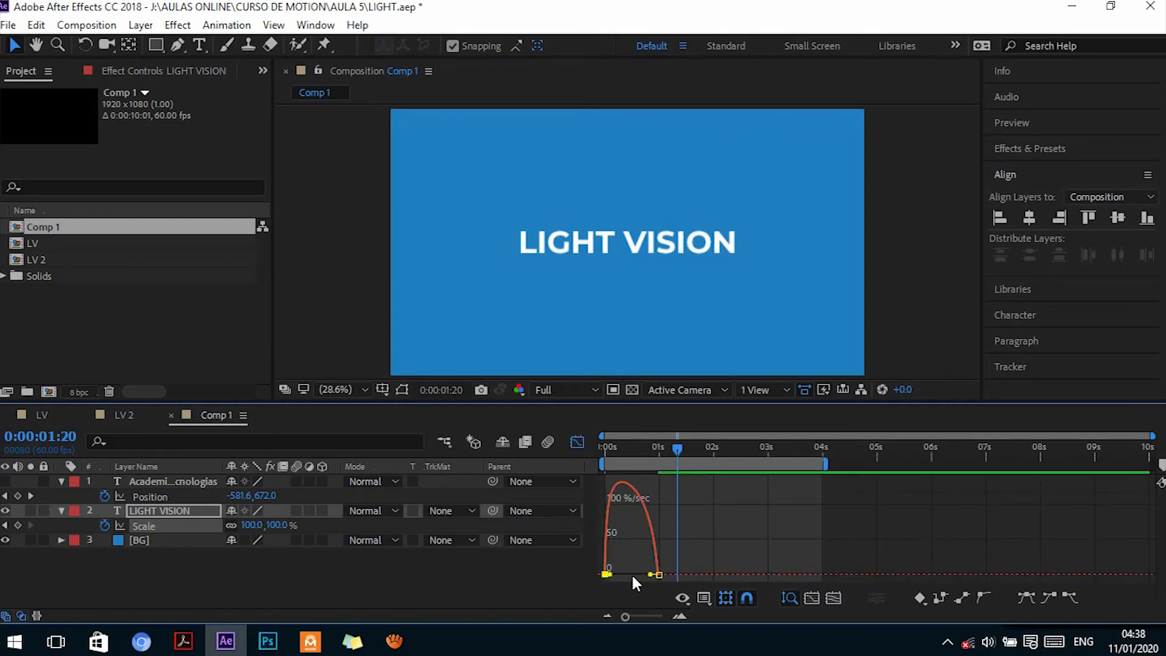
left_click_drag(608, 575, 612, 575)
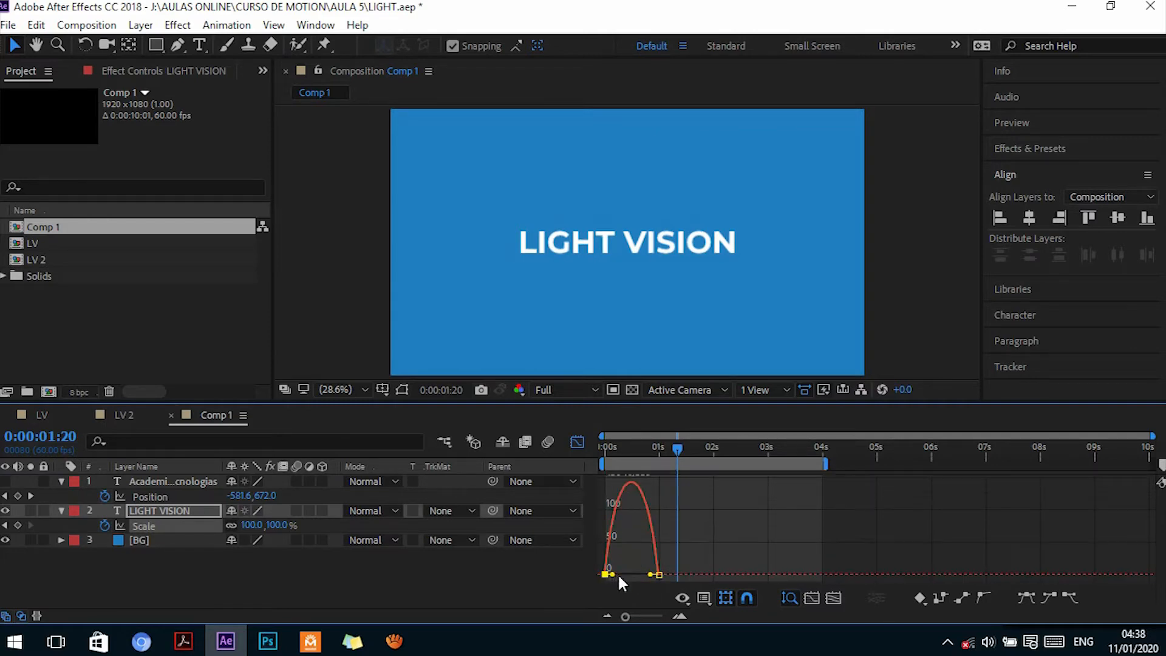
Play the composition from the start to check the title's scaling with the arch-shaped speed curve
key("Home")
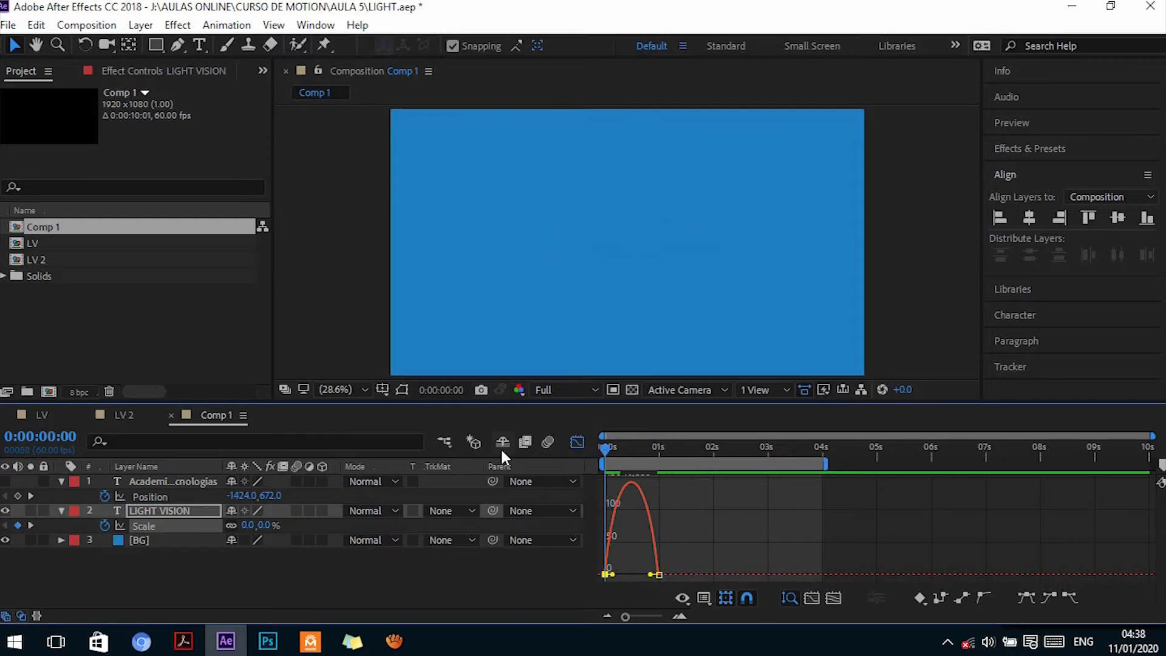
key("space")
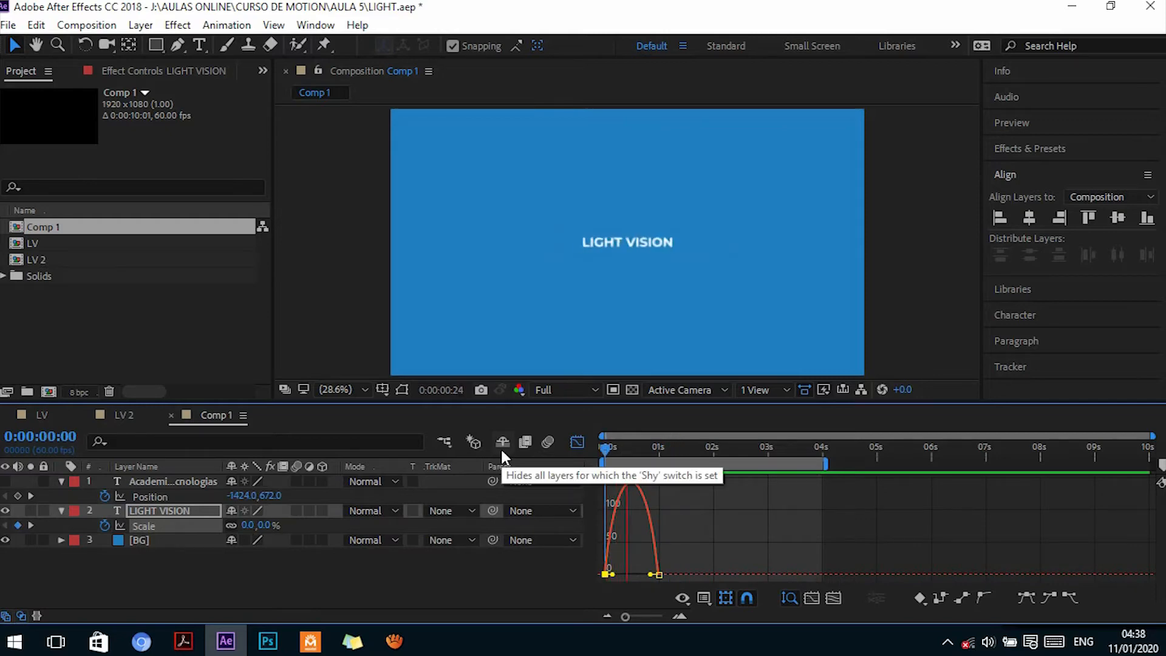
key("space")
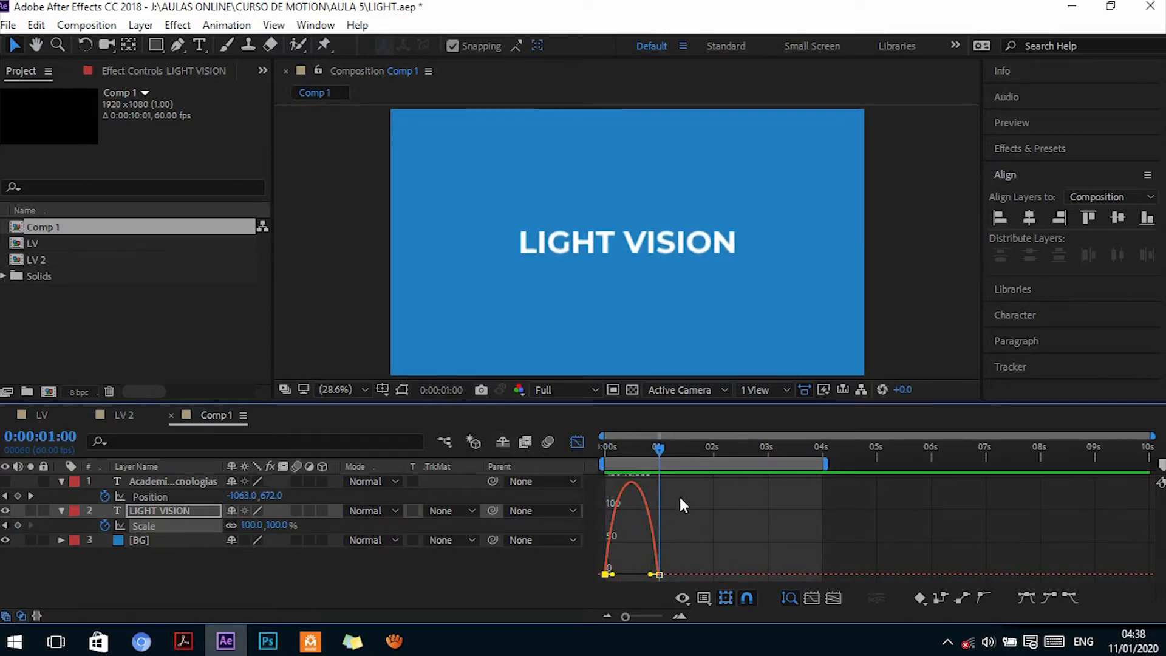
View the Scale animation as a value graph, and return to the speed graph to compare the two
right_click(683, 504)
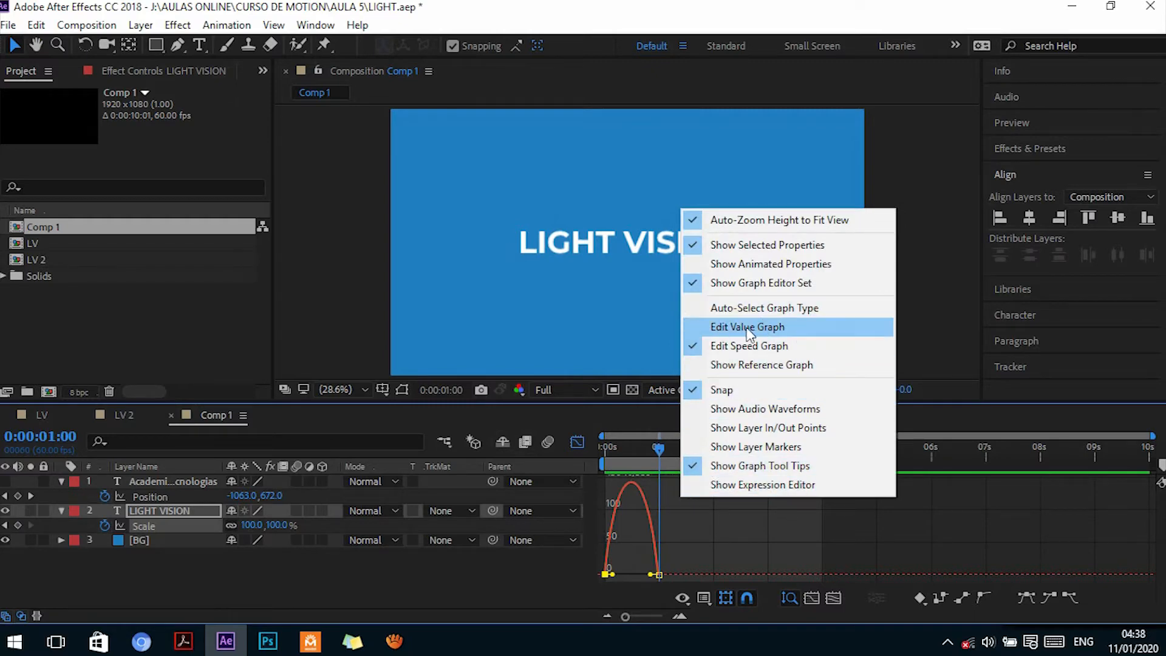
left_click(785, 330)
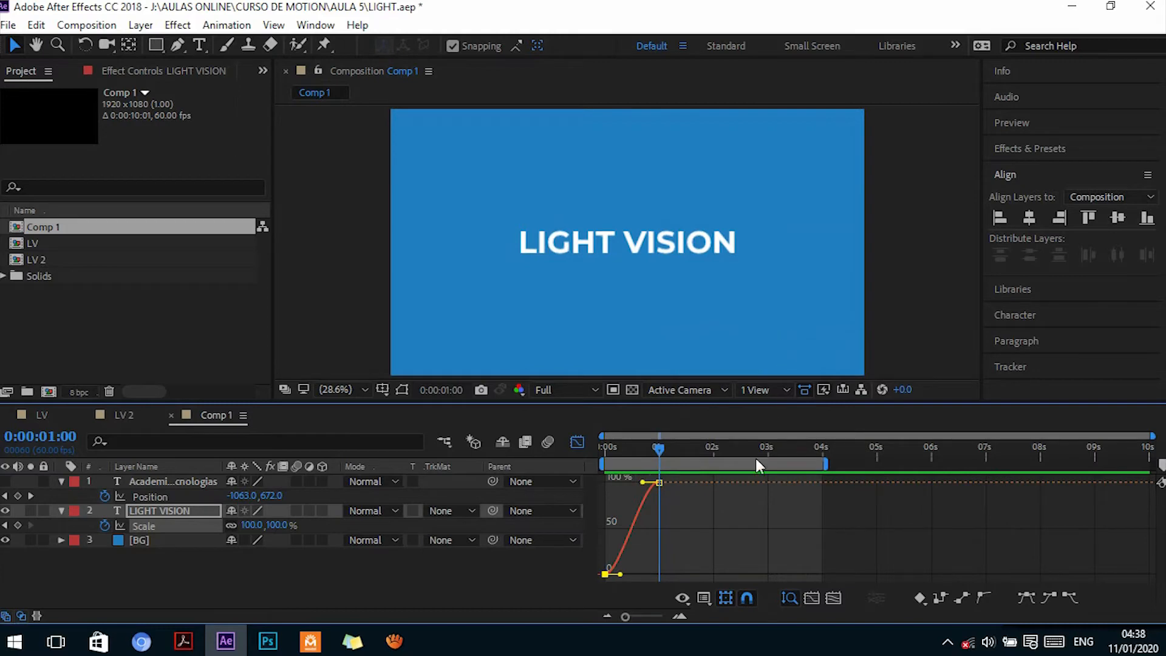
right_click(701, 539)
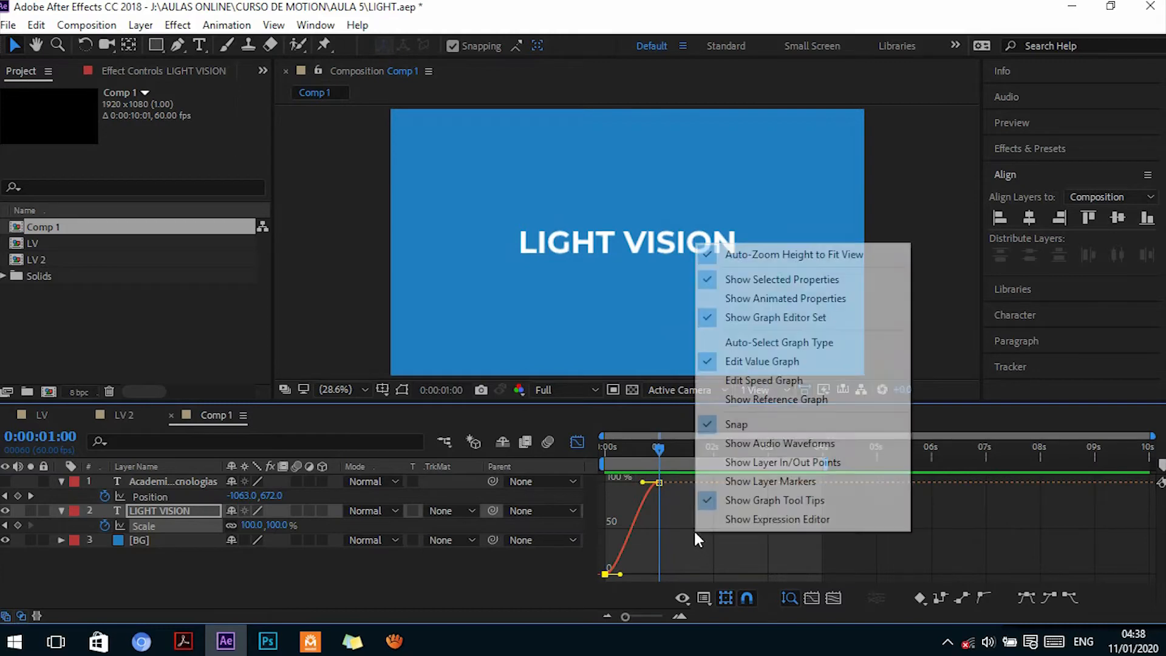
left_click(766, 383)
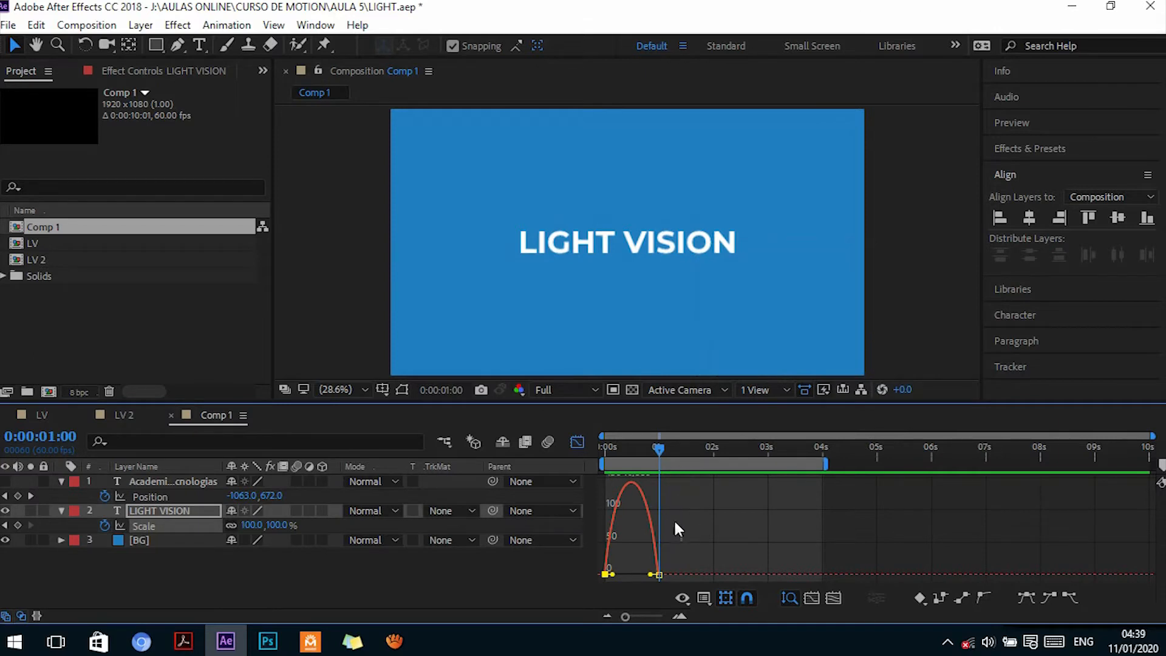
right_click(716, 530)
left_click(780, 381)
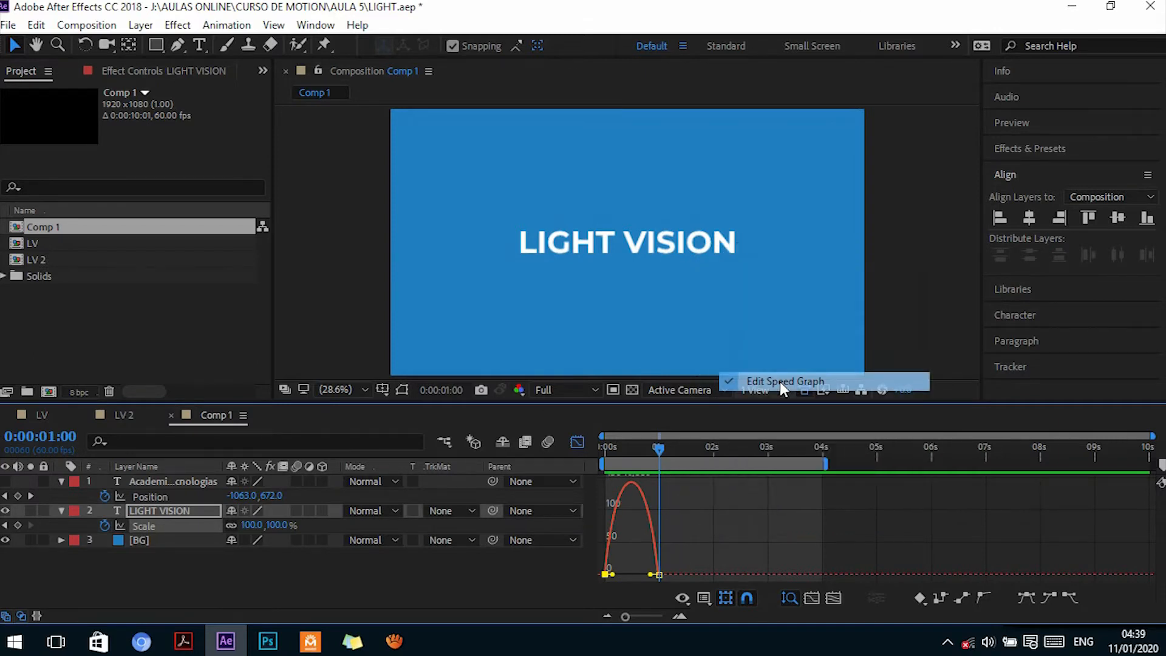
Extend the last Scale keyframe's incoming handle back to about frame 33 in the speed graph for a gradual slowdown
key("Home")
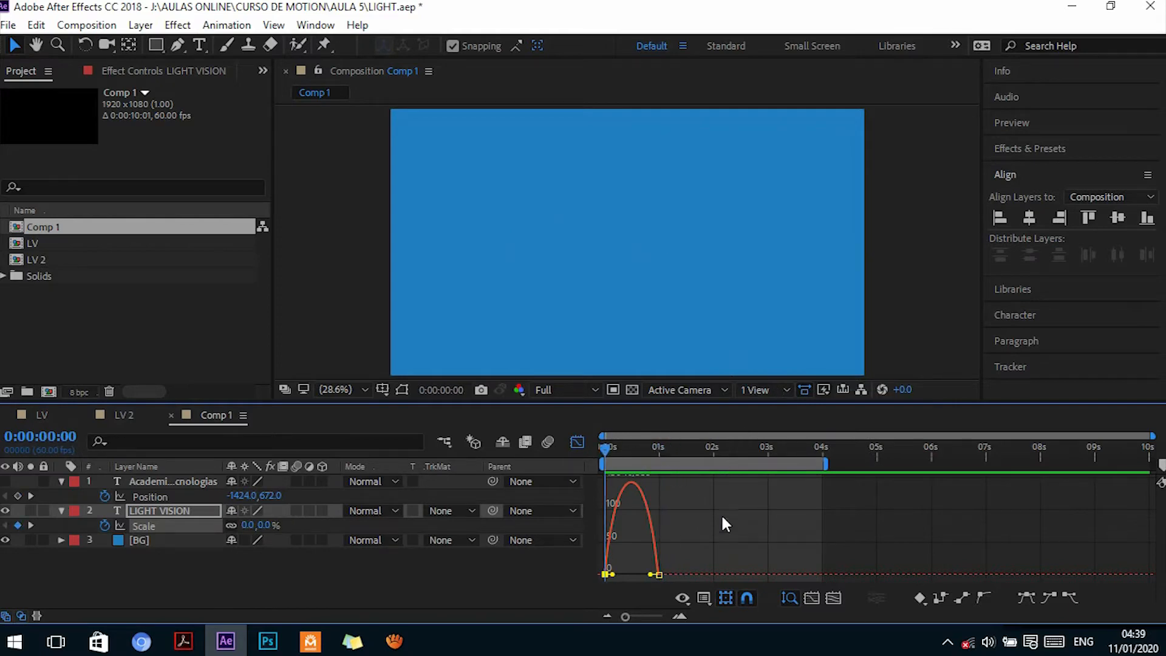
left_click(676, 615)
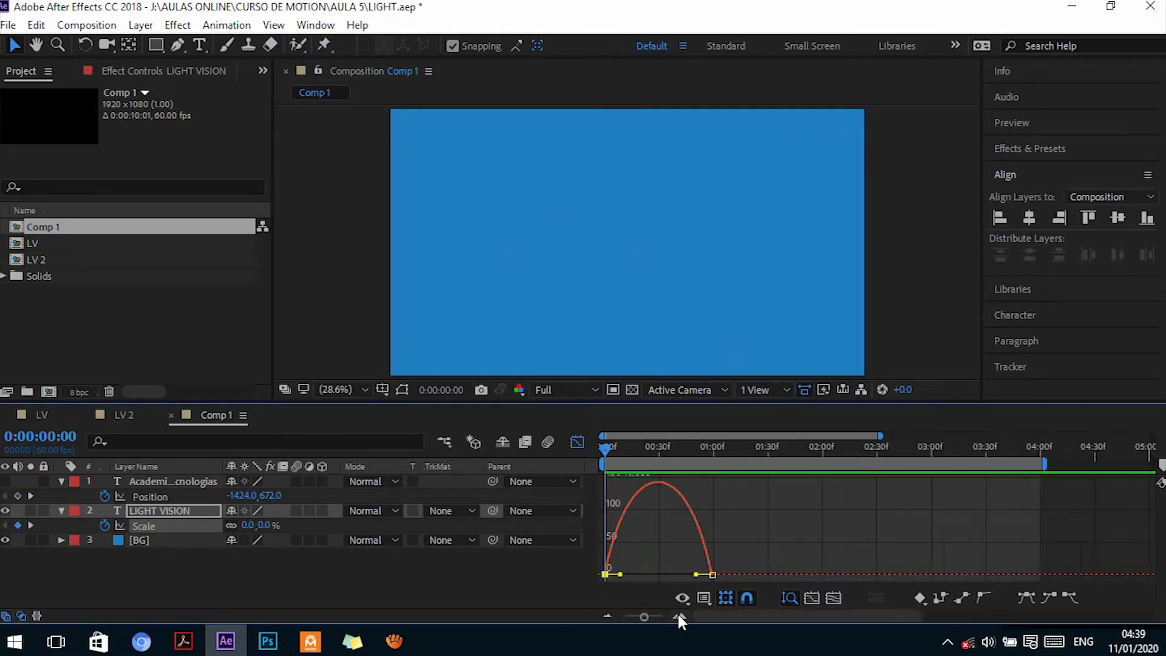
left_click(677, 616)
mouse_move(788, 518)
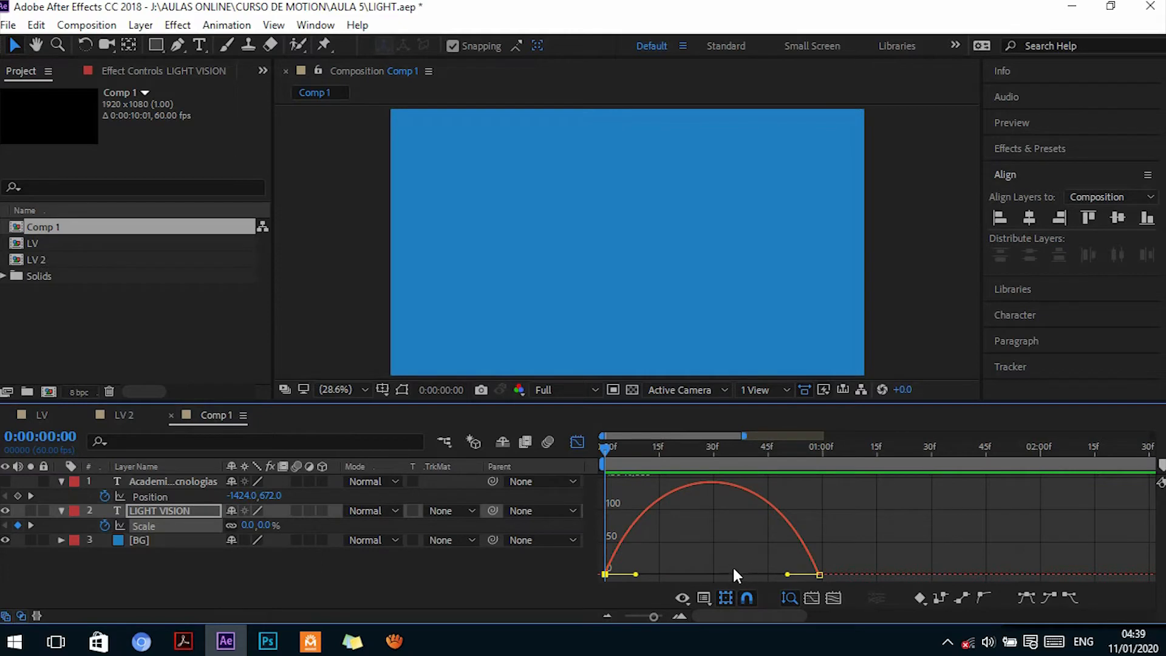
left_click(819, 574)
left_click(606, 574)
left_click(818, 575)
left_click_drag(788, 574, 683, 566)
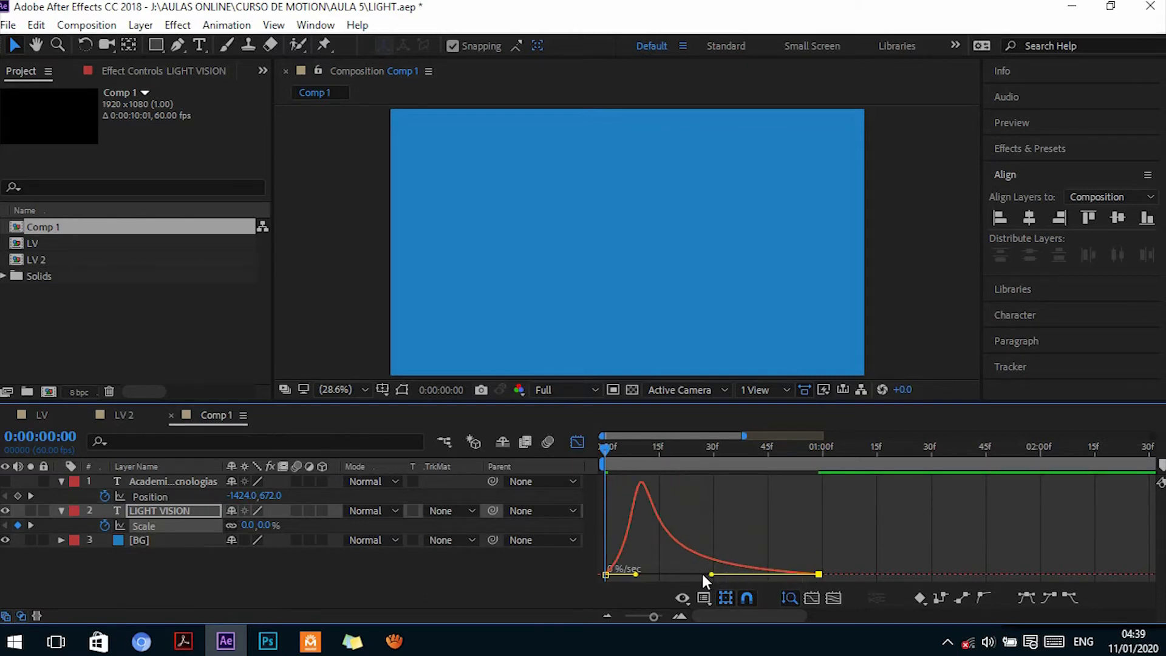
left_click_drag(711, 574, 724, 574)
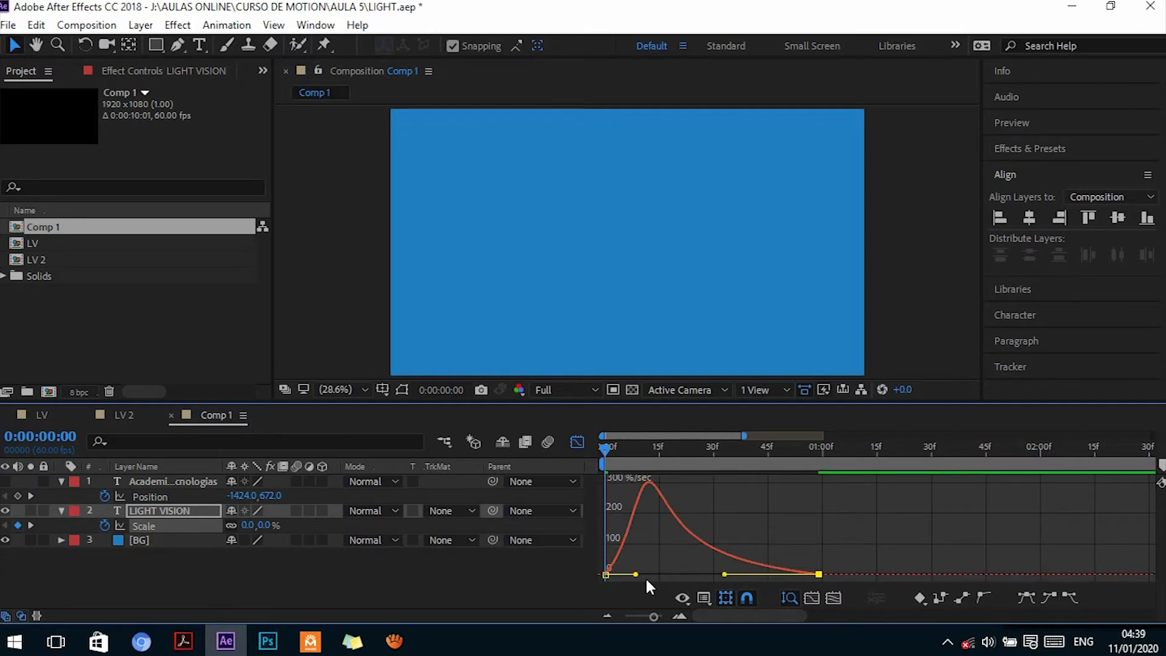
Shorten the first Scale keyframe's outgoing handle to about frame 3 so the speed peaks right at the start
left_click_drag(637, 574, 616, 574)
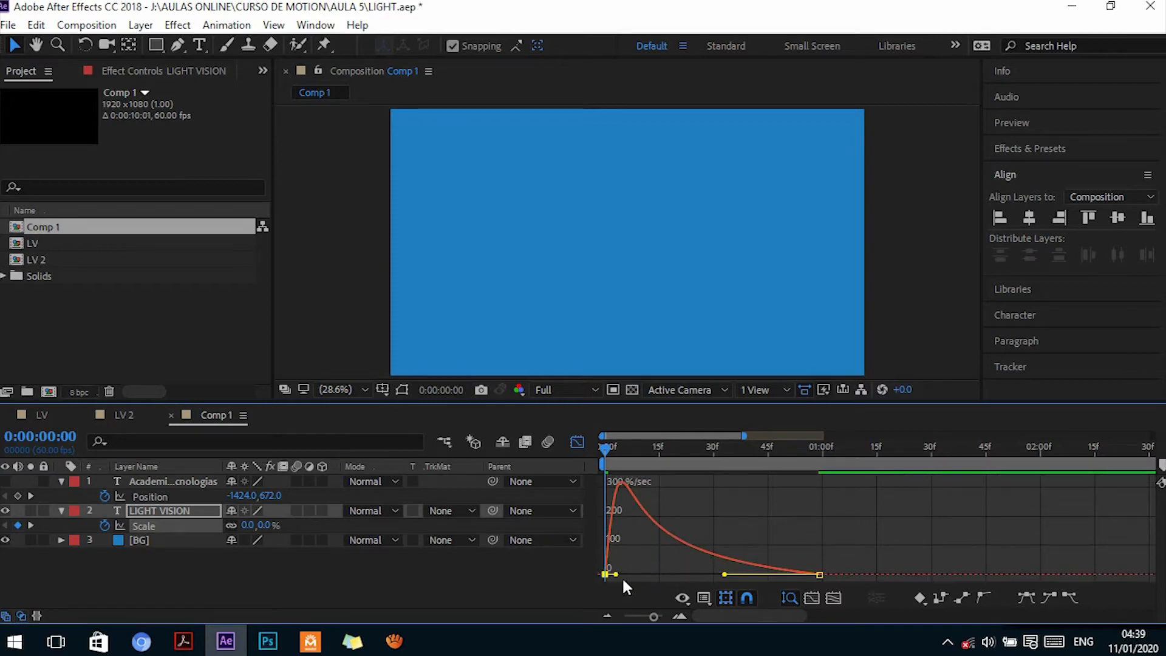
left_click(723, 582)
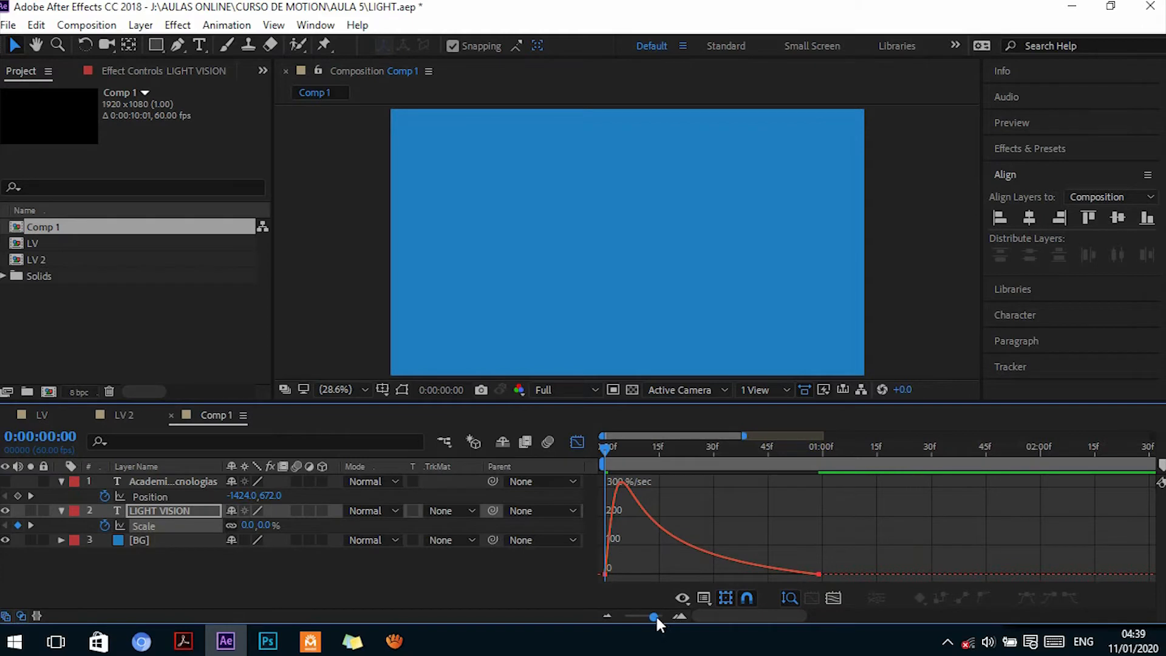
left_click_drag(654, 616, 642, 615)
left_click_drag(696, 443, 542, 443)
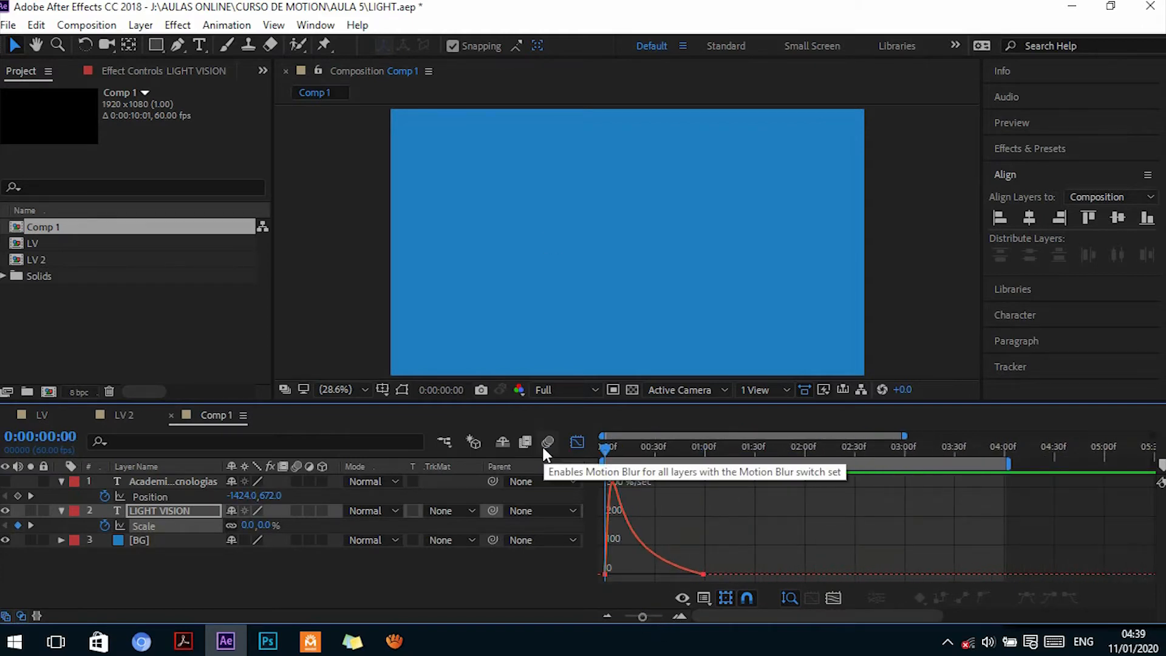
Play the title's scale animation and shorten the work area to end at about 0:01:38
key("space")
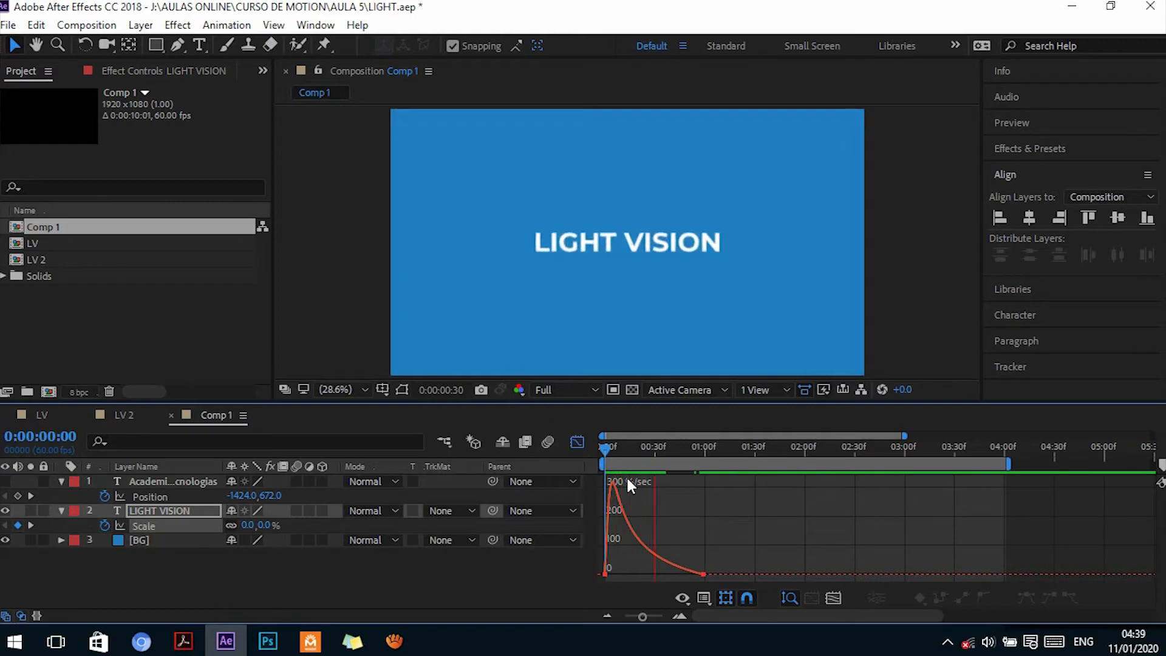
left_click(765, 446)
key("space")
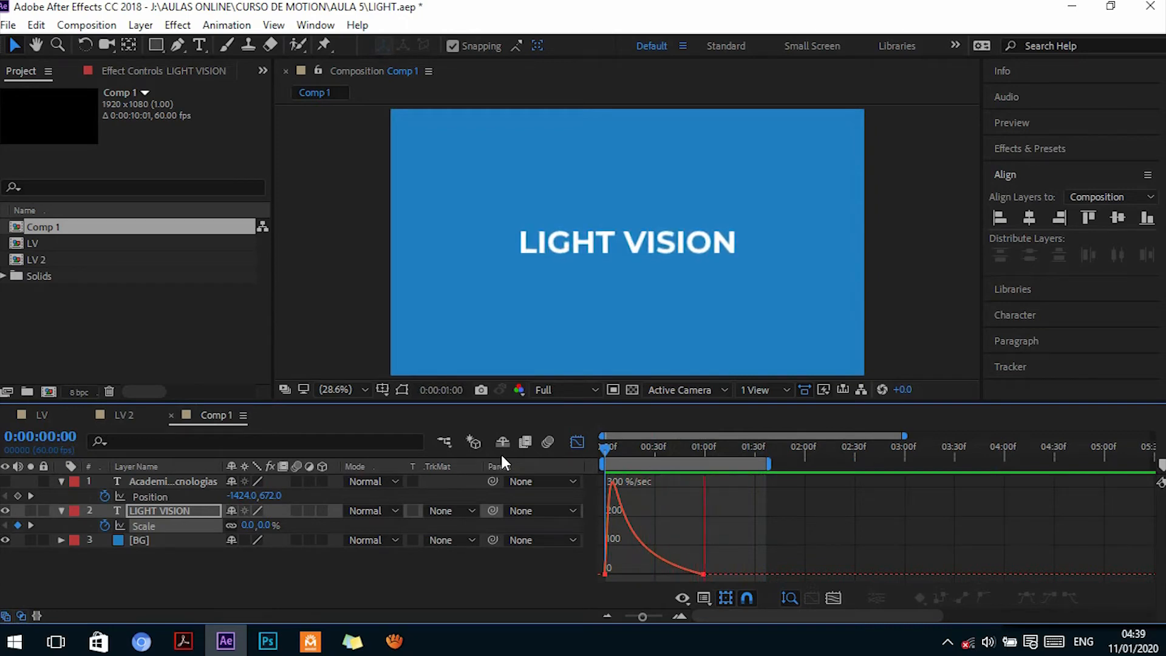
Shorten the last Scale keyframe's incoming handle and extend the first keyframe's outgoing handle to about frame 30, so the speed peaks near the end
left_click(703, 575)
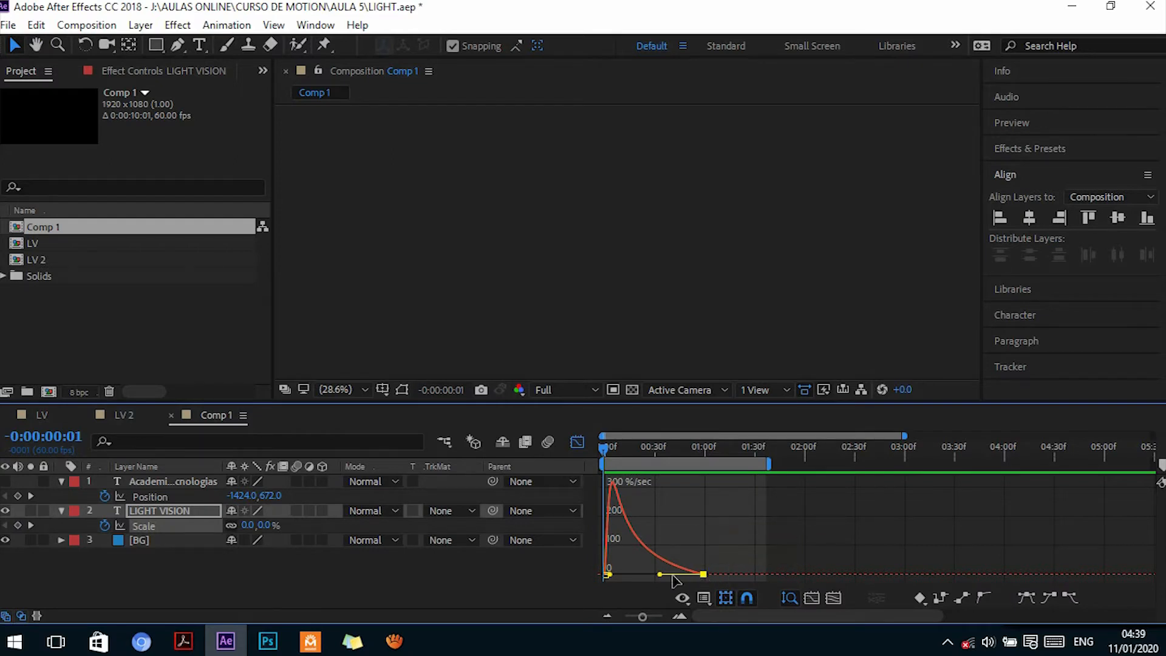
left_click_drag(659, 574, 690, 574)
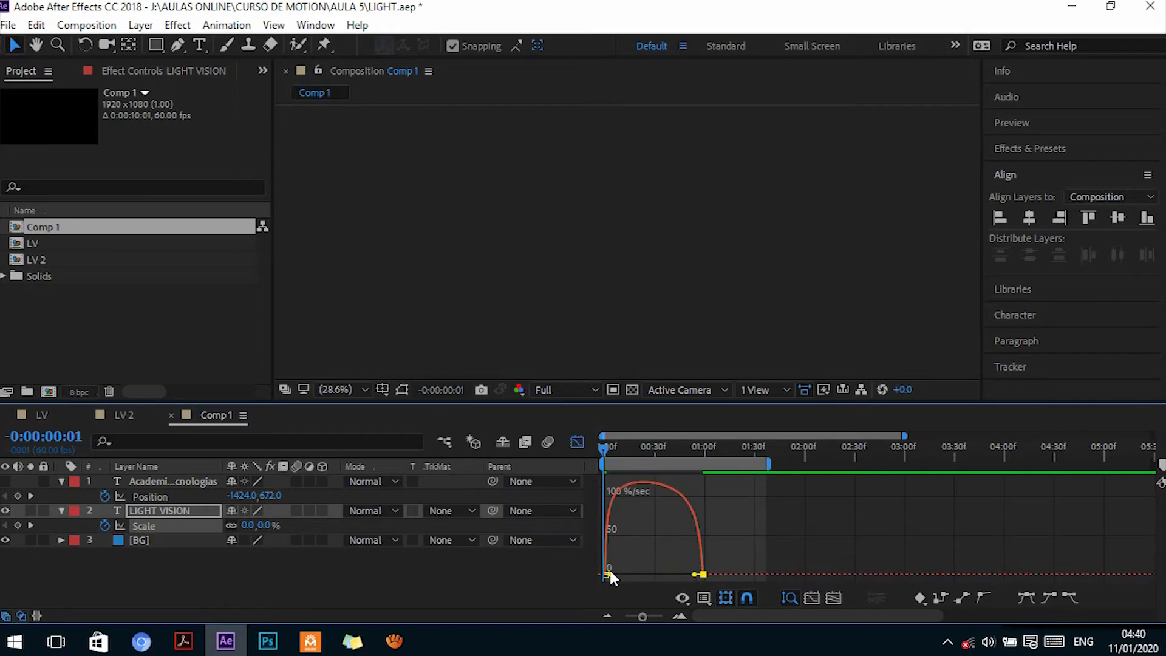
left_click_drag(607, 574, 666, 575)
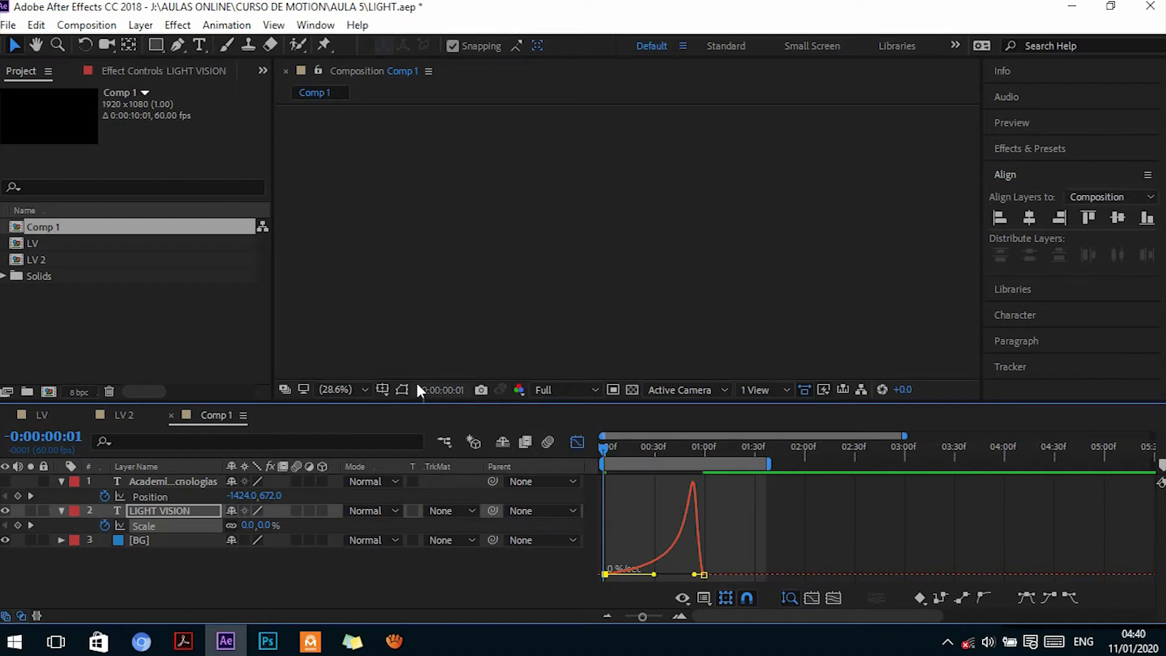
left_click(335, 389)
left_click(331, 78)
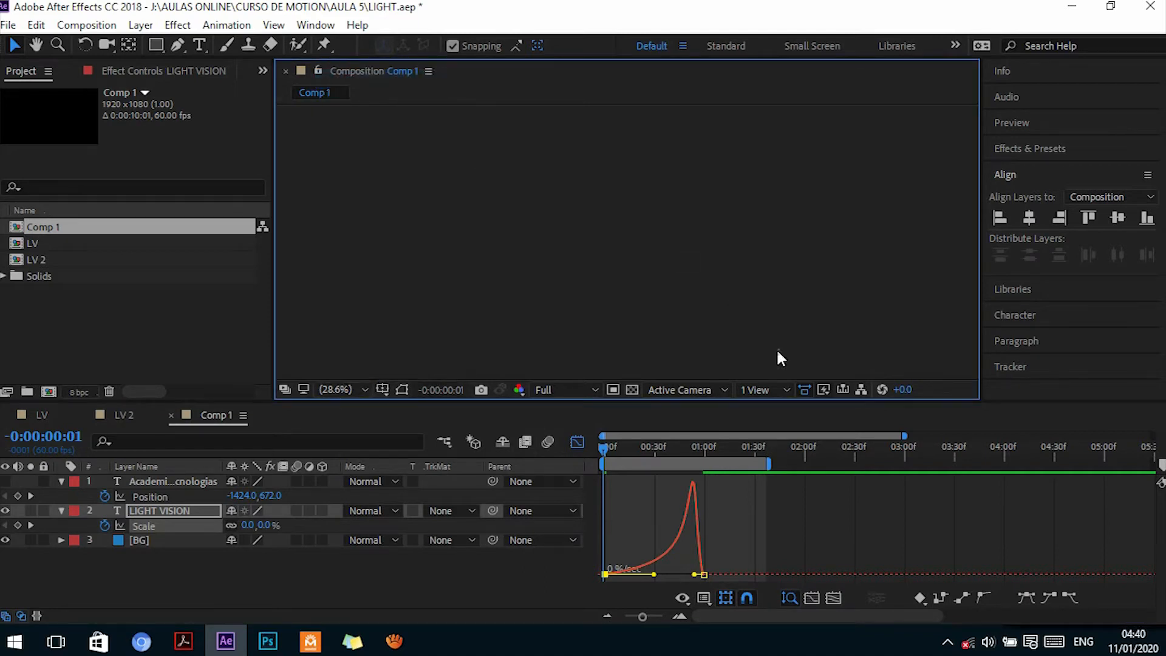
Play the composition from the start to check the title's scaling with a slow start and fast end
key("space")
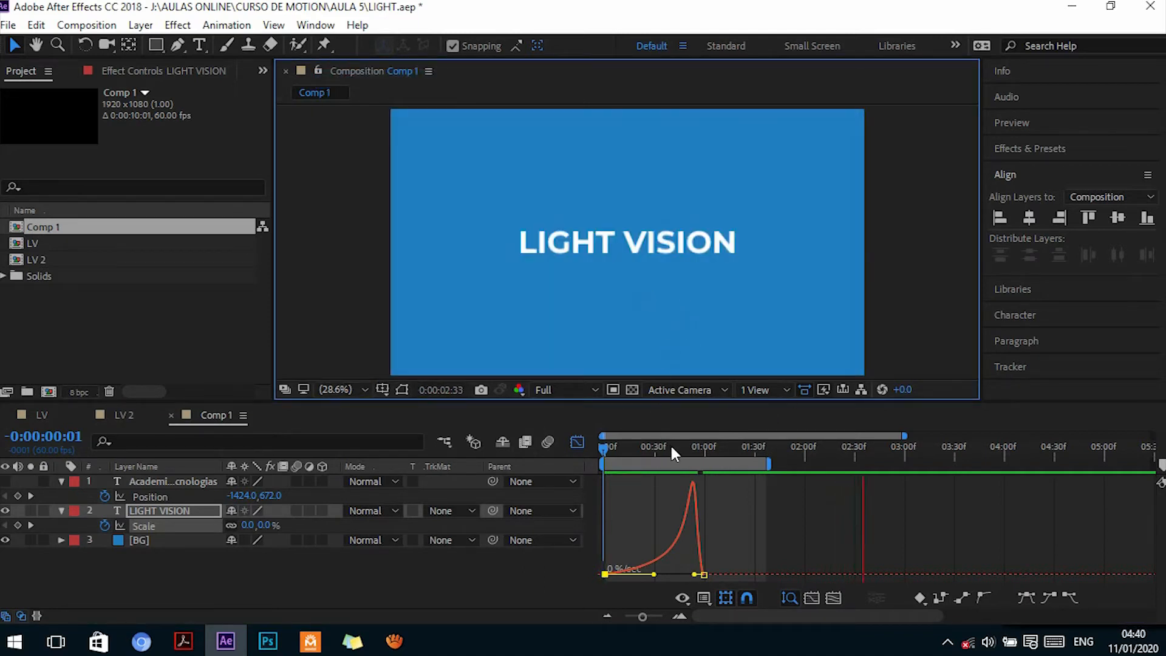
left_click_drag(670, 447, 543, 448)
key("space")
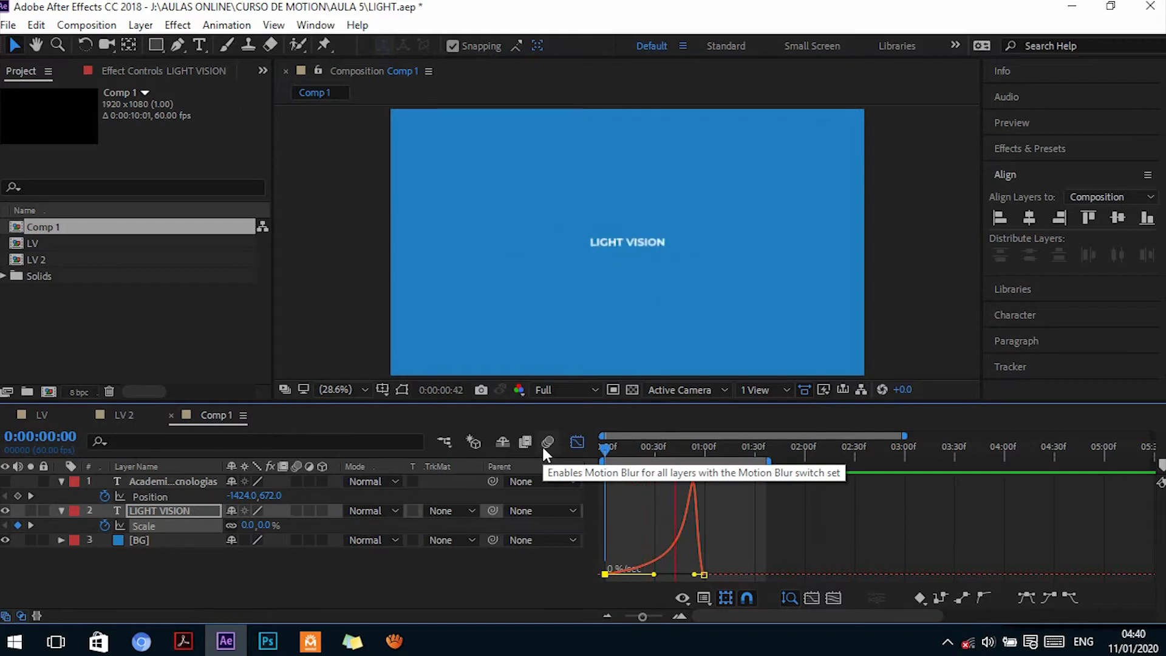
left_click(576, 441)
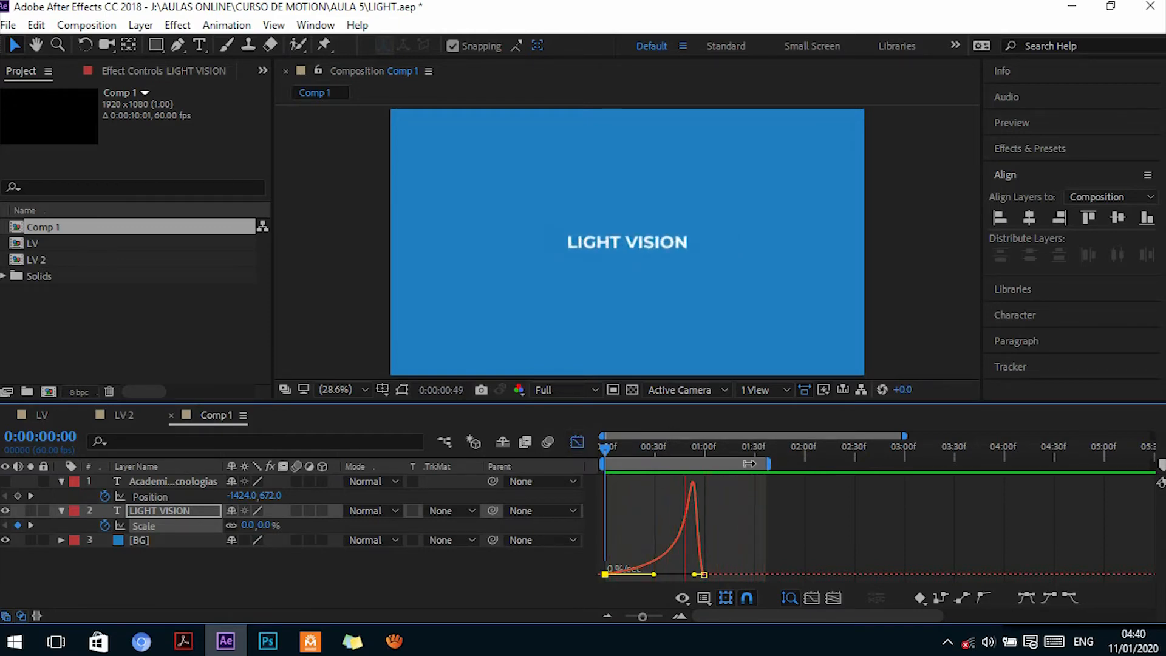
key("space")
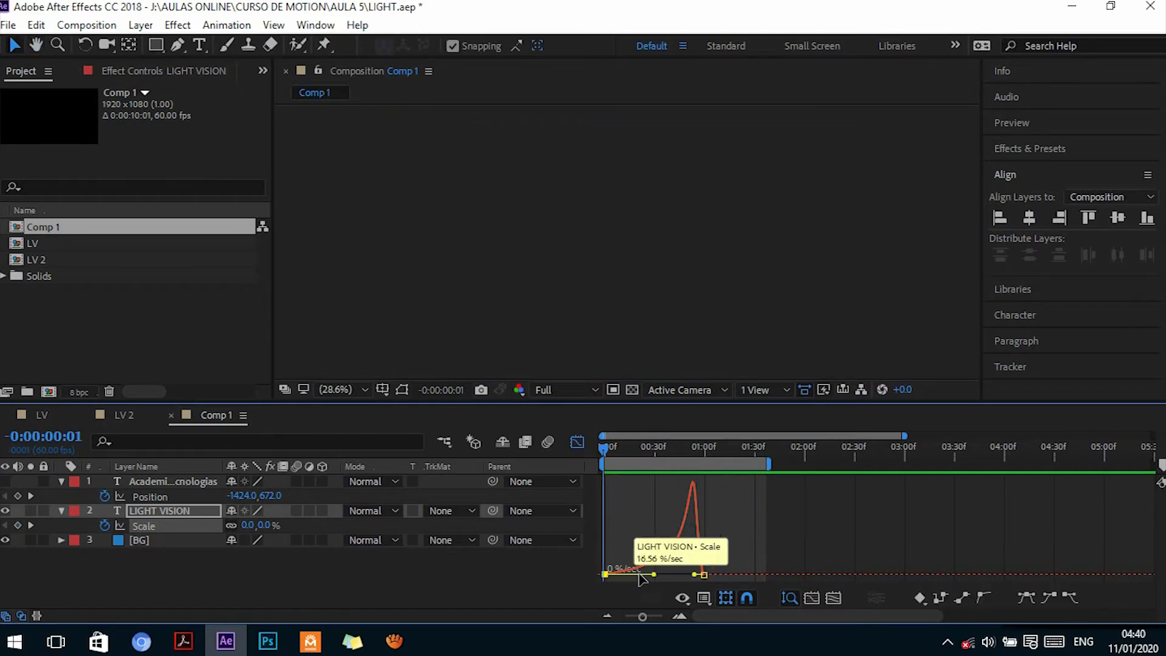
Shorten the first Scale keyframe's handle to about frame 8, extend the last one's back to about frame 29, and play the result
left_click_drag(655, 573, 617, 576)
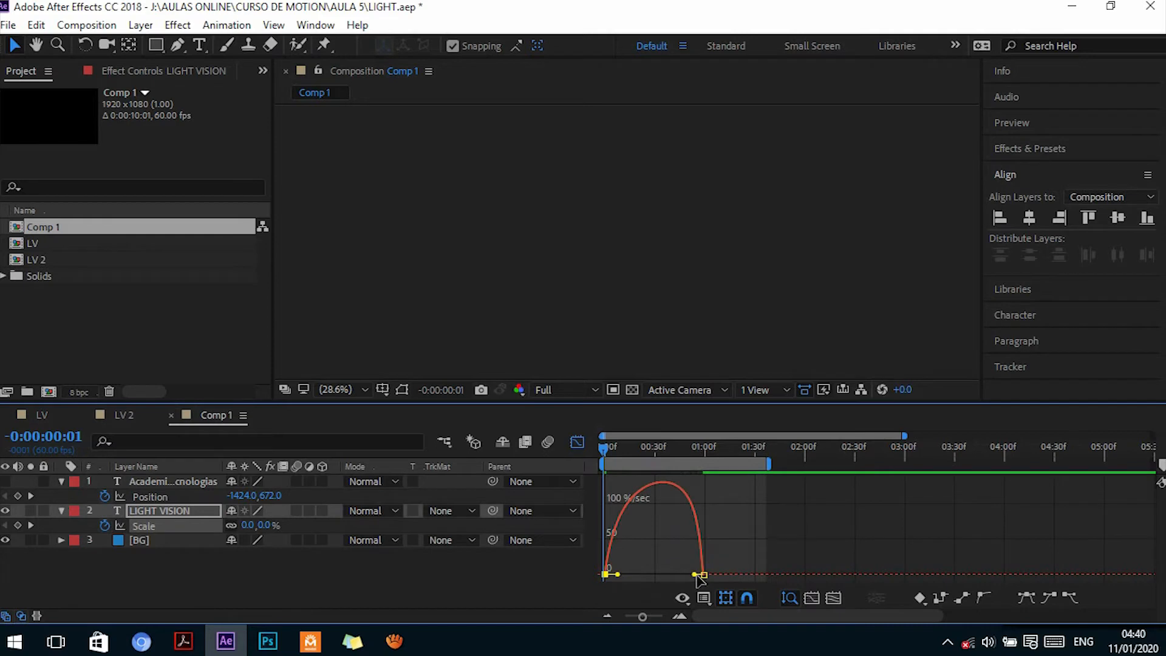
left_click_drag(695, 575, 653, 574)
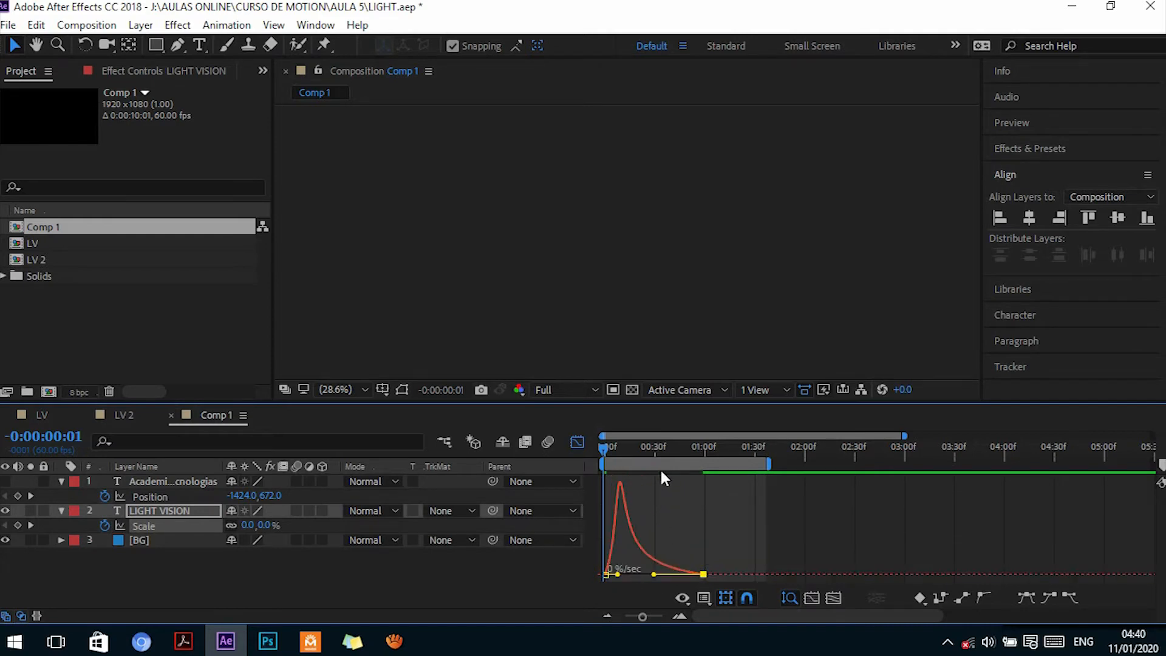
key("space")
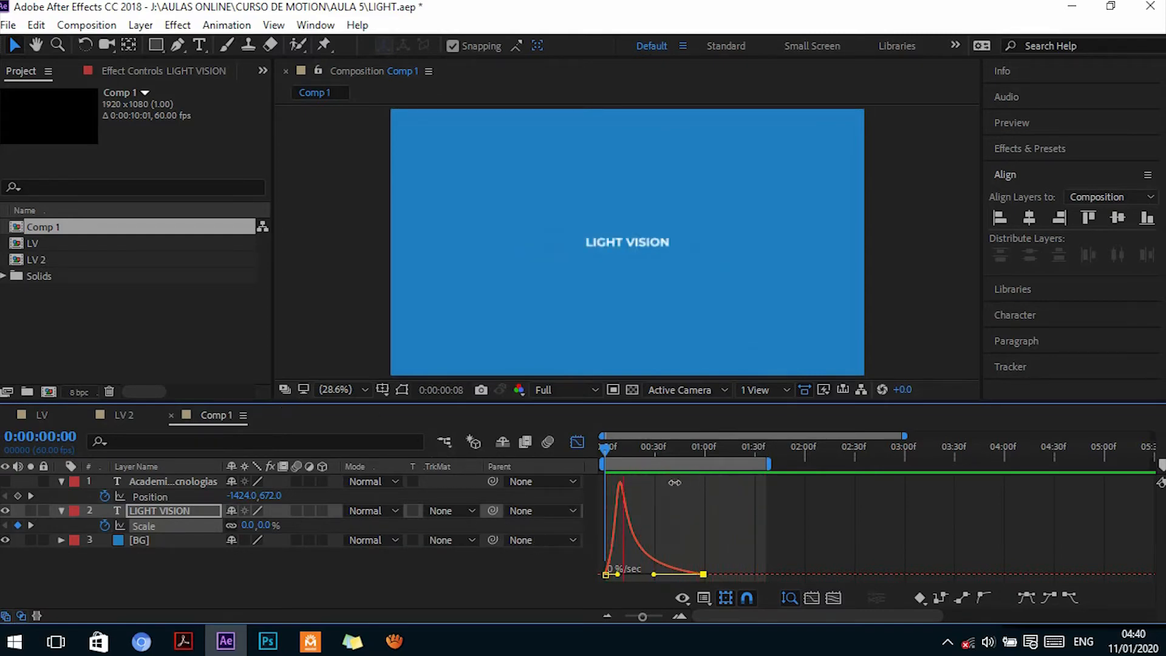
Return to the keyframe view, extend the work area to end at about 0:02:07, and move the current time to 0:01:04
left_click(578, 442)
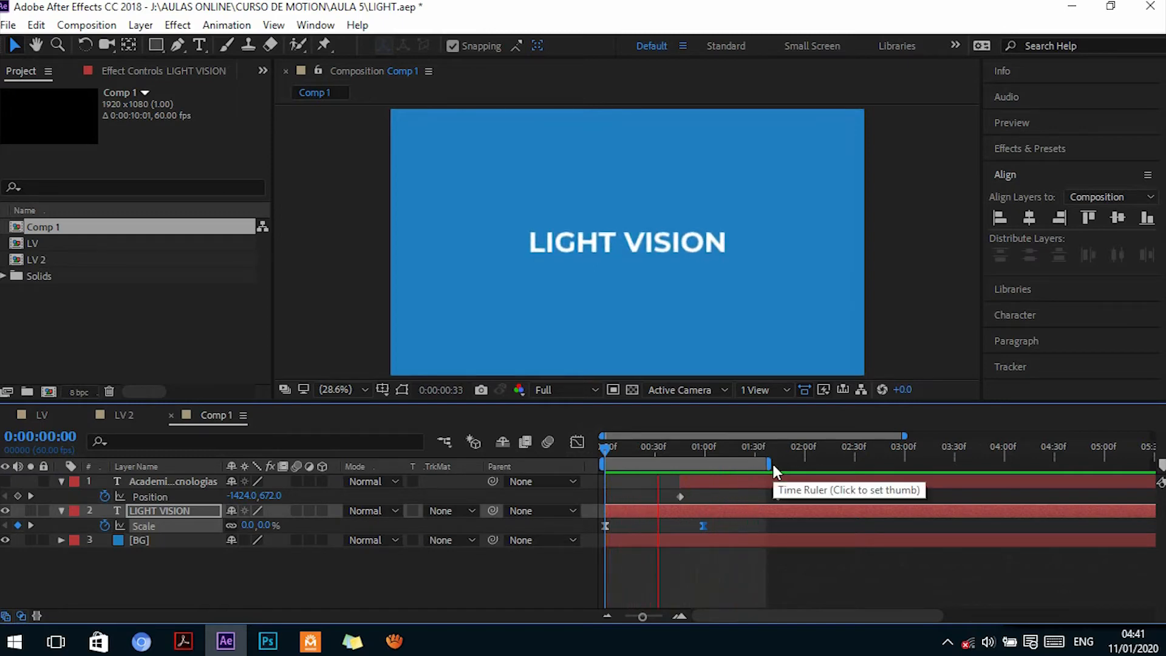
left_click_drag(770, 464, 818, 465)
left_click(712, 448)
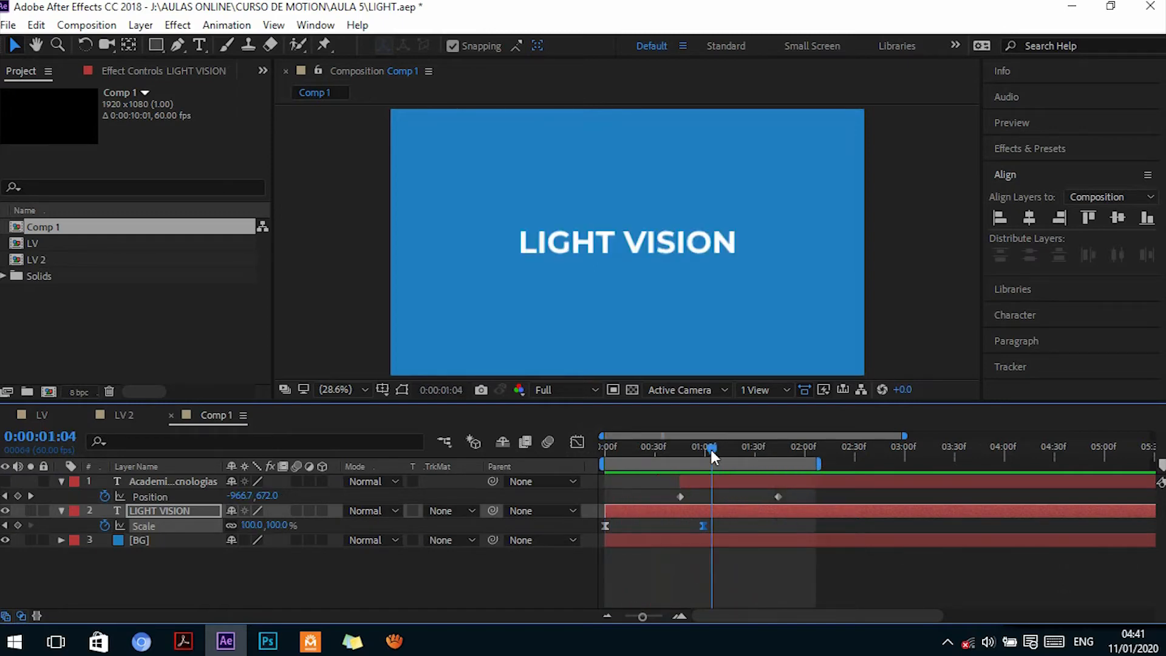
Collapse the LIGHT VISION layer and examine the Position speed graph of the Academia de Tecnologias layer before any easing
left_click(61, 510)
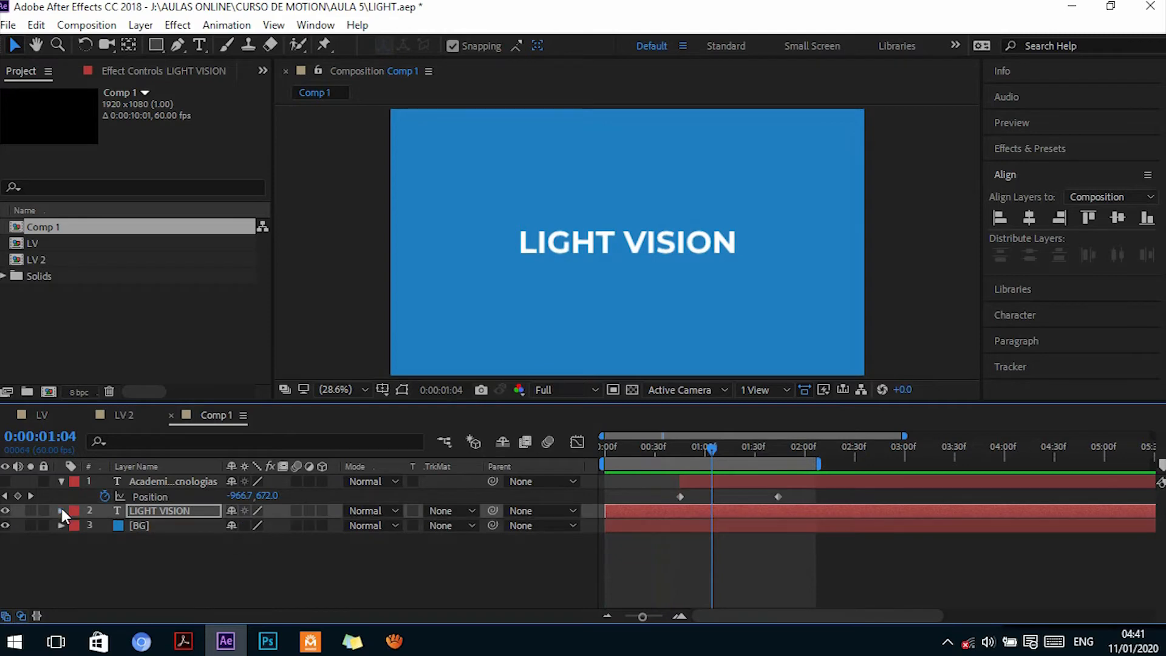
left_click(167, 479)
left_click_drag(786, 491, 638, 510)
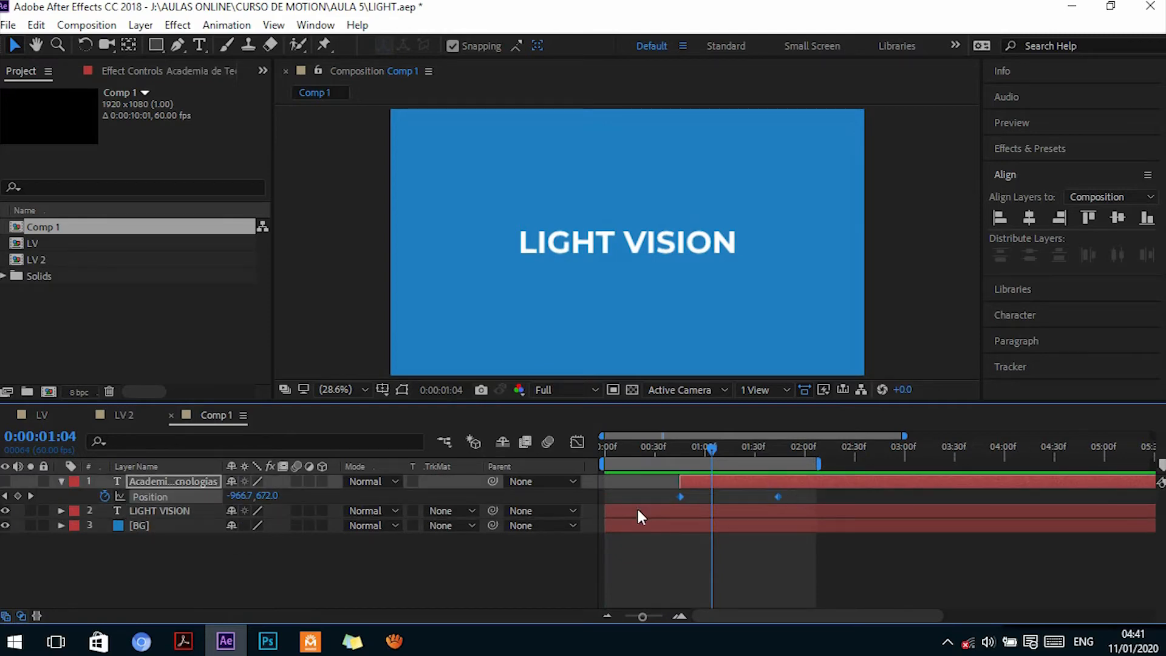
right_click(680, 498)
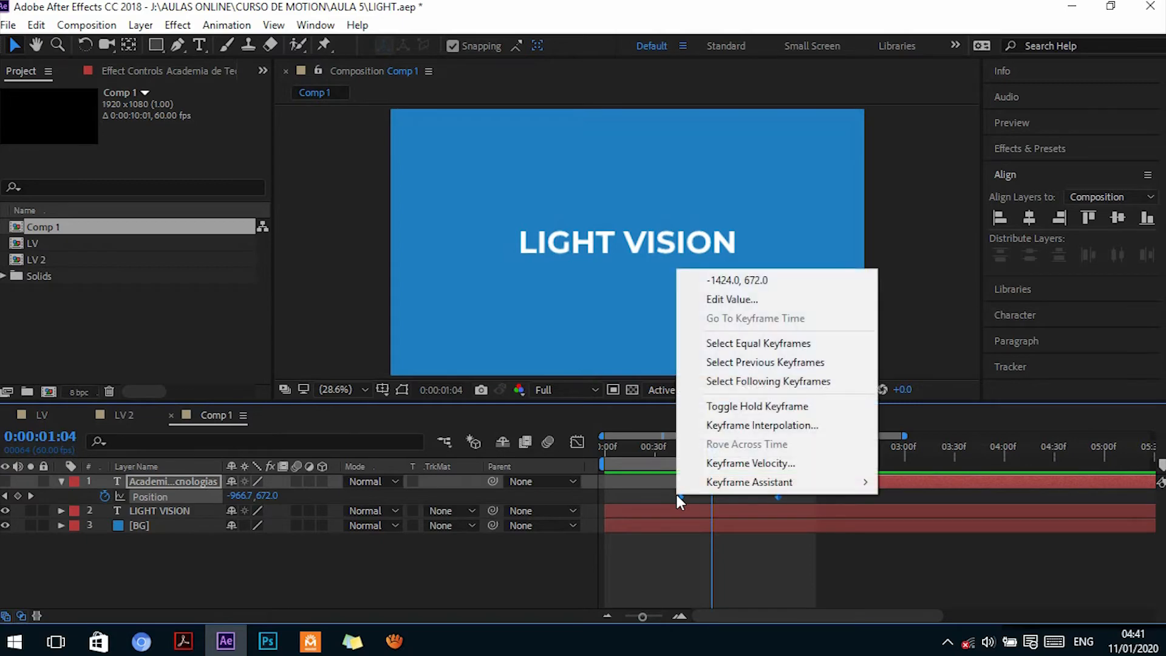
left_click(579, 443)
left_click(579, 443)
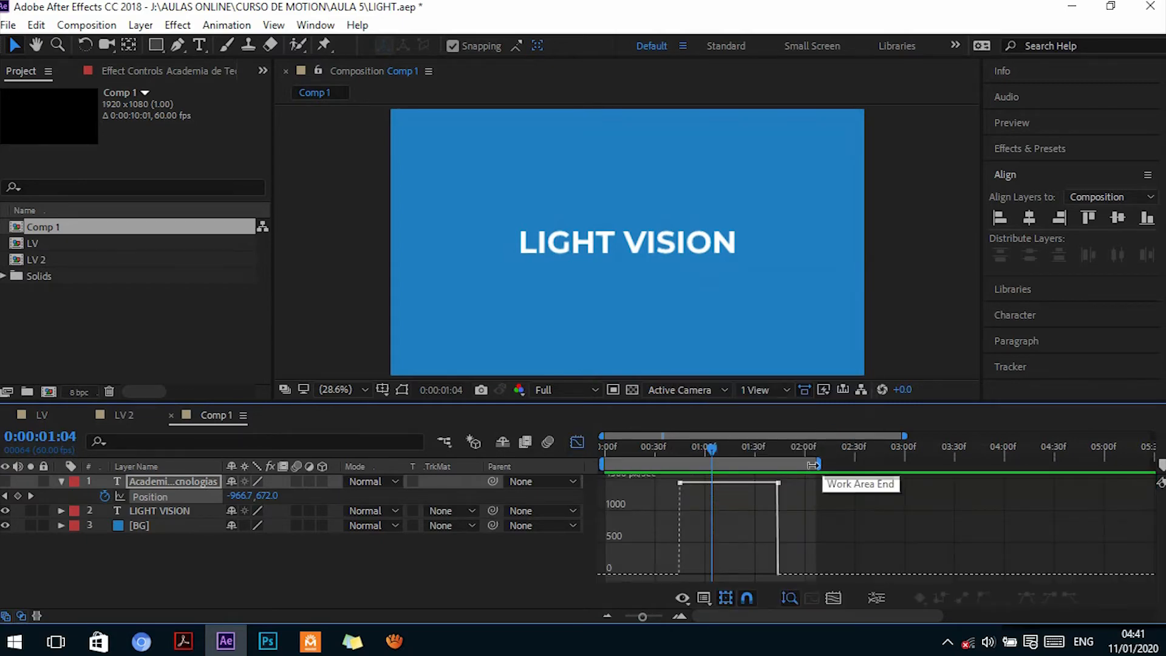
left_click(577, 444)
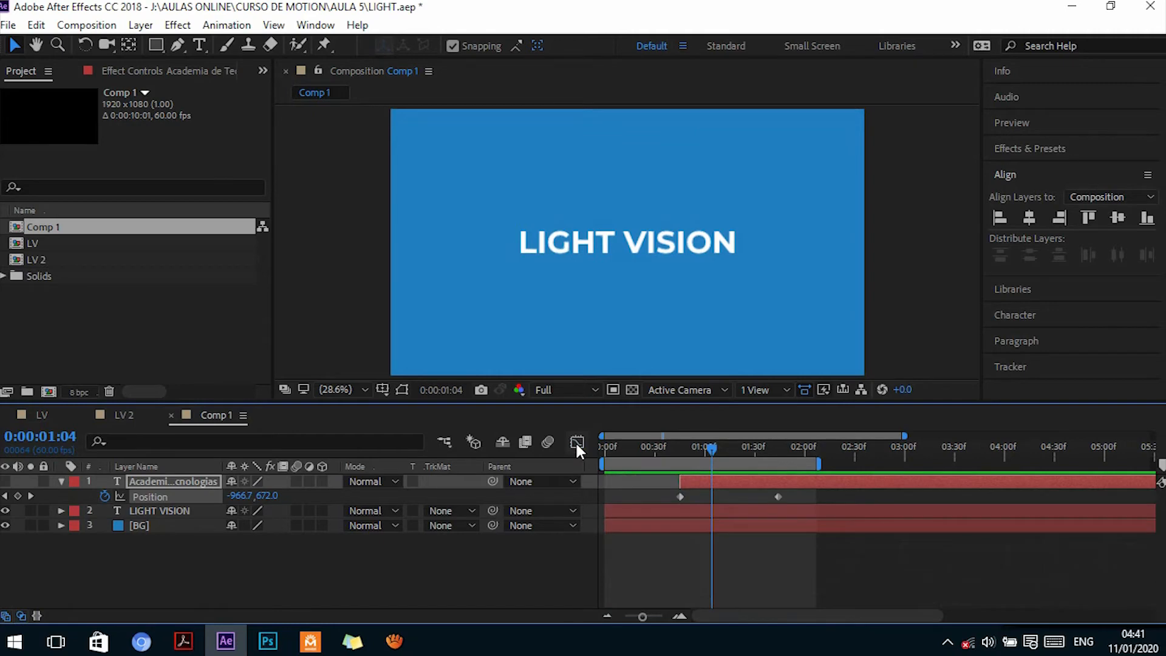
left_click_drag(796, 493, 656, 503)
left_click(577, 441)
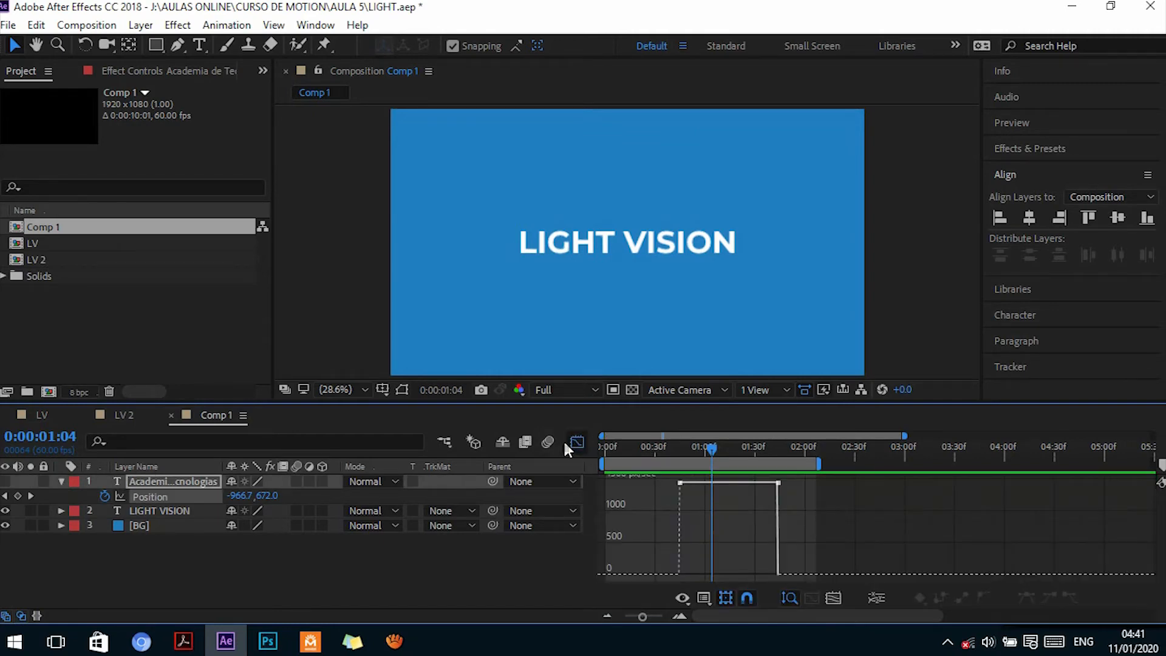
left_click(576, 444)
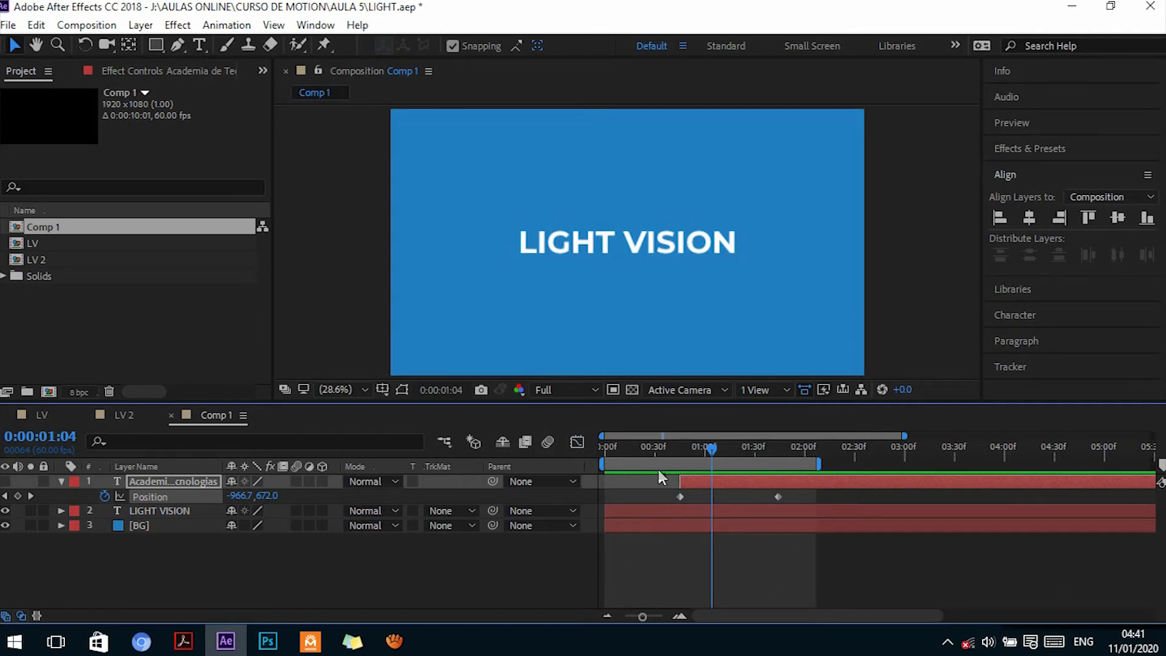
Apply Easy Ease to both Position keyframes of the Academia de Tecnologias layer and check their speed graph
left_click_drag(648, 479, 788, 514)
right_click(776, 497)
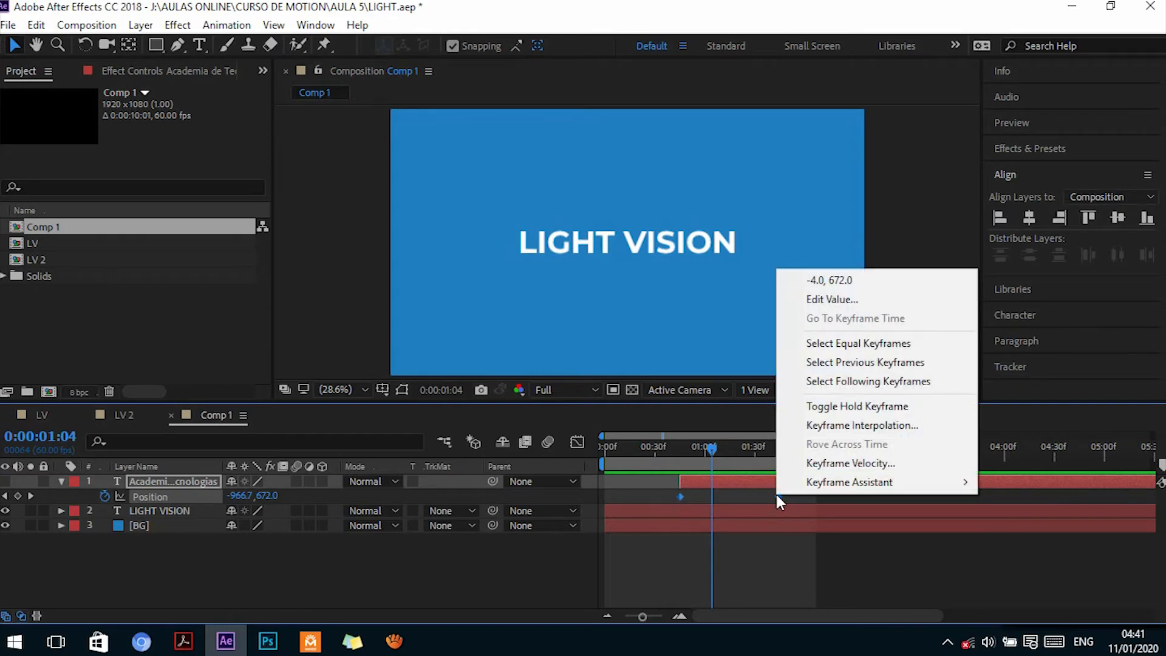
mouse_move(792, 485)
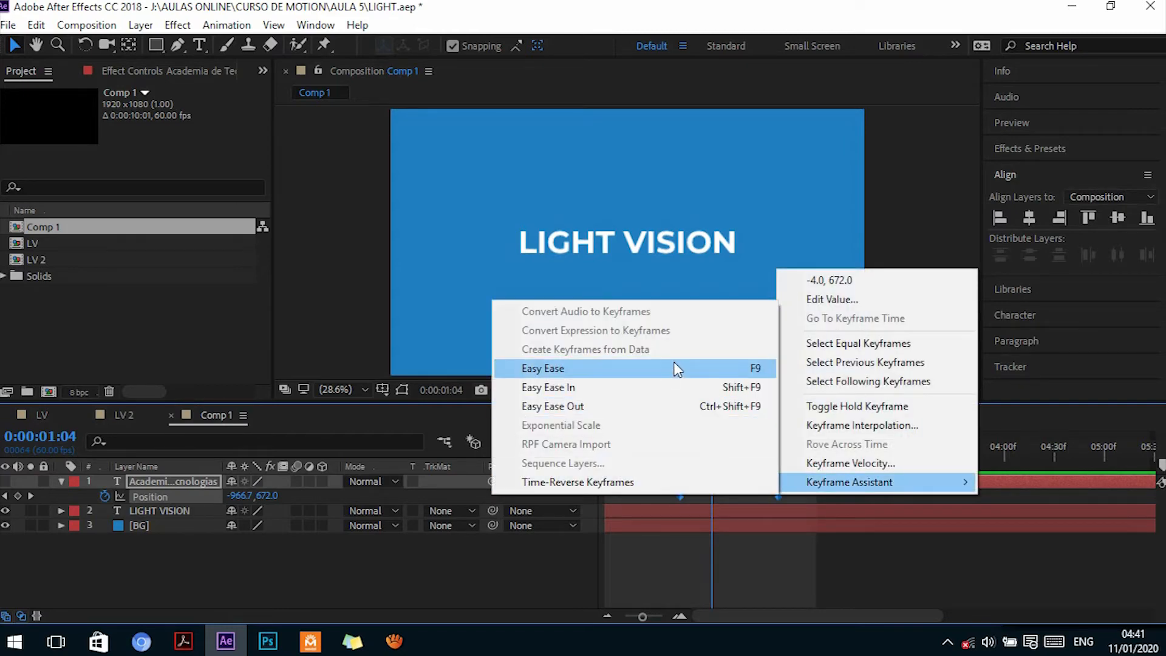
left_click(760, 376)
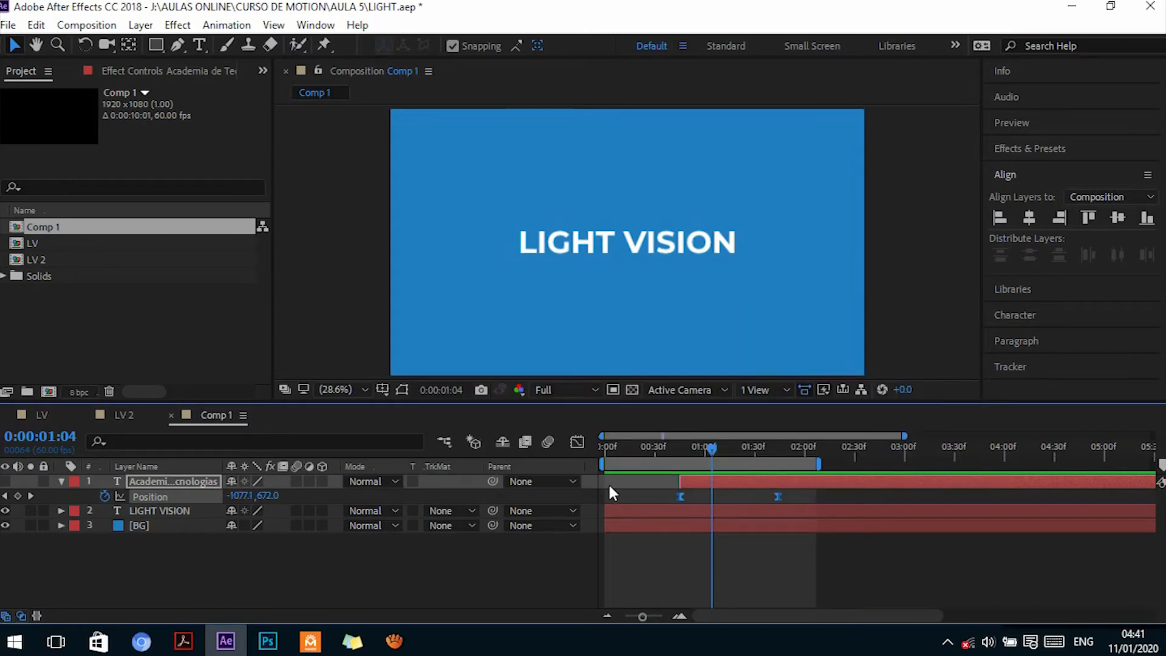
left_click(577, 442)
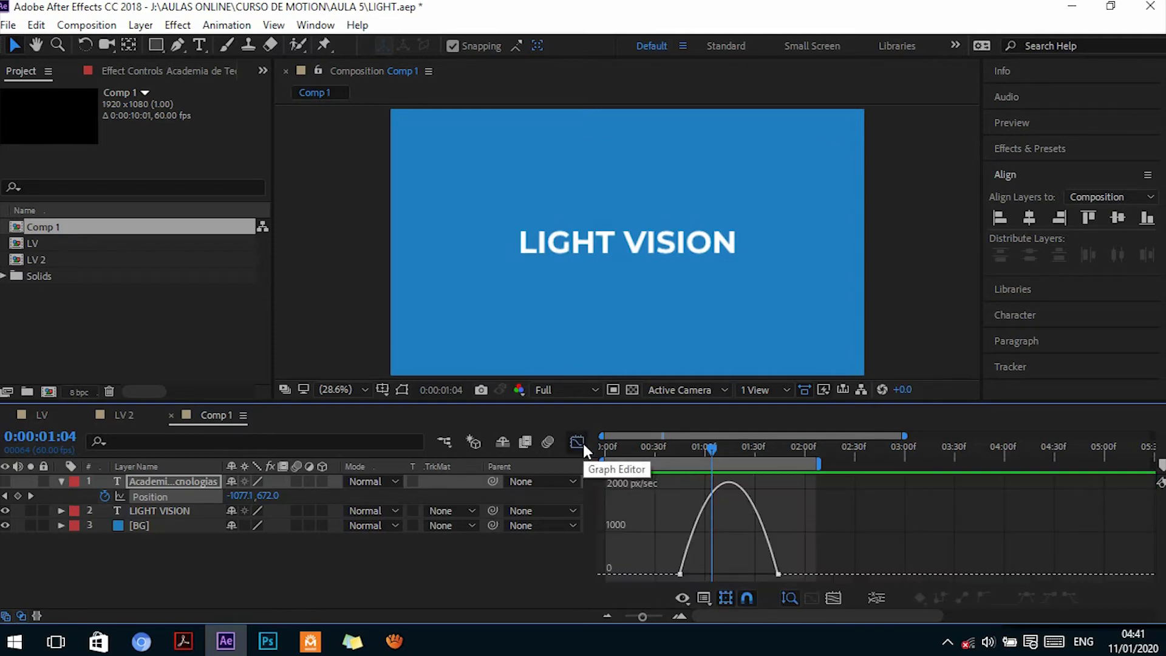
left_click(583, 445)
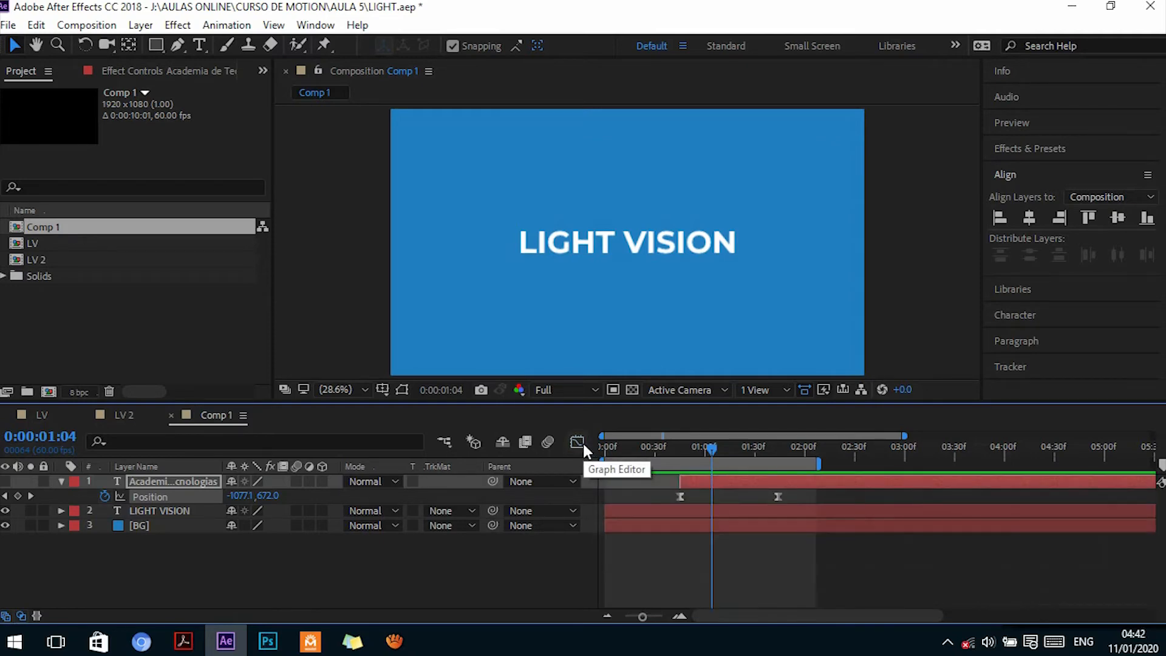
Undo the Position easing, reapply Easy Ease to both keyframes, and show the speed graph again
key("ctrl+z")
left_click_drag(644, 491, 791, 509)
key("F9")
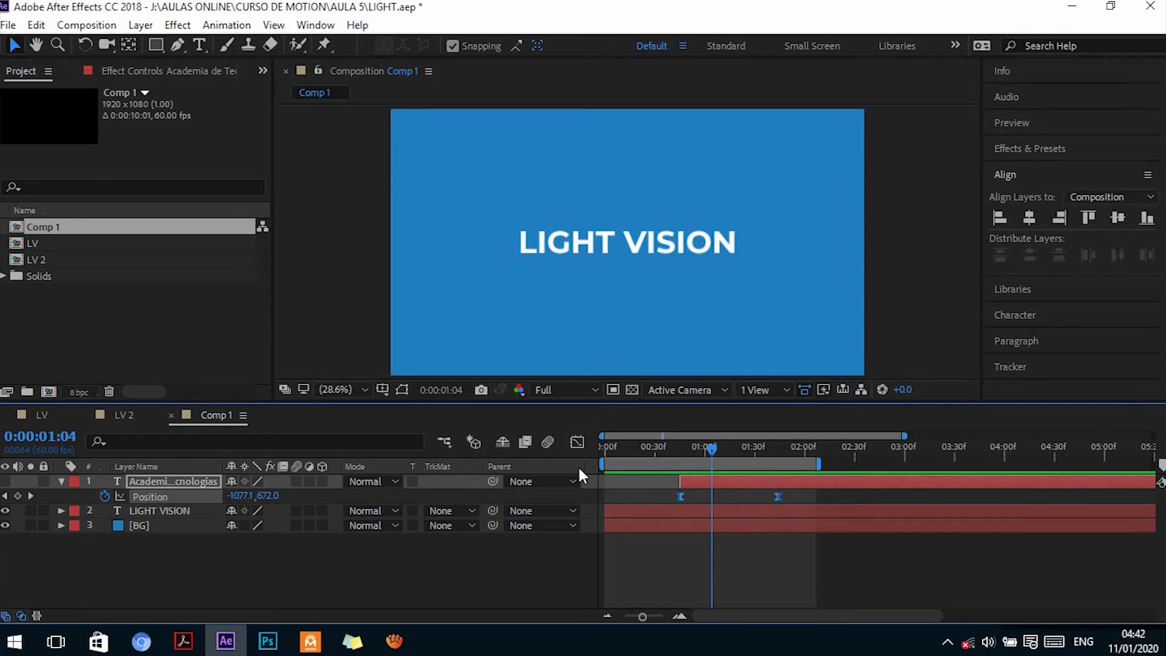
left_click(582, 448)
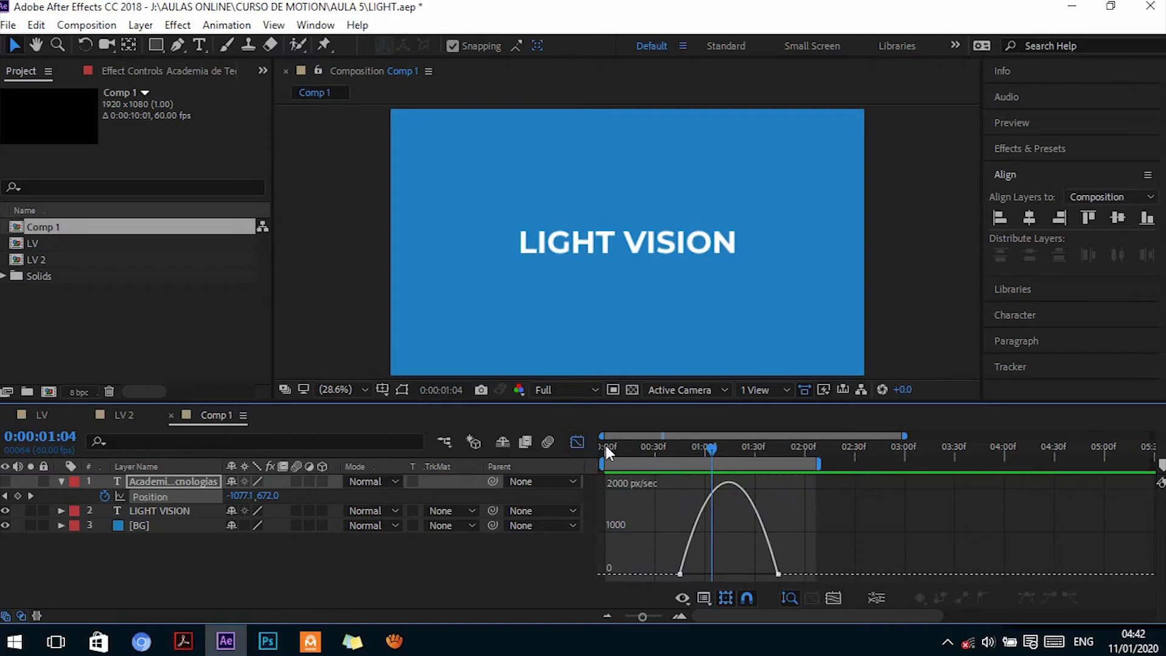
Preview the composition from frame 33, move the current time to 0:01:11, and make the Academia de Tecnologias layer visible
left_click(659, 448)
key("space")
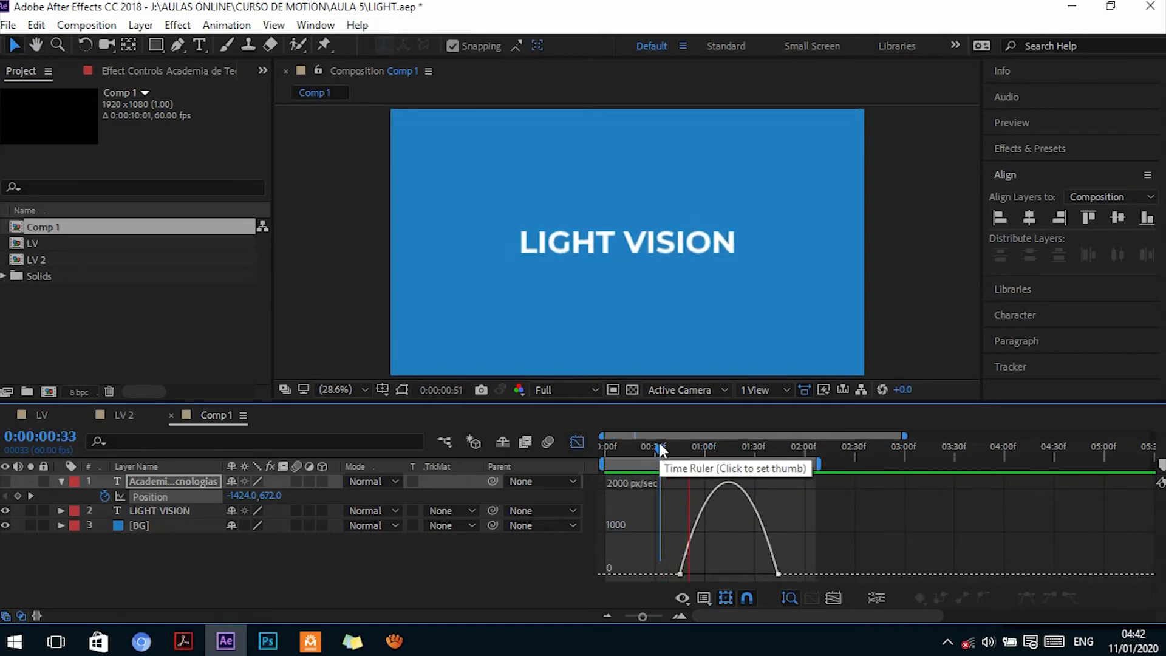
left_click_drag(661, 448, 723, 447)
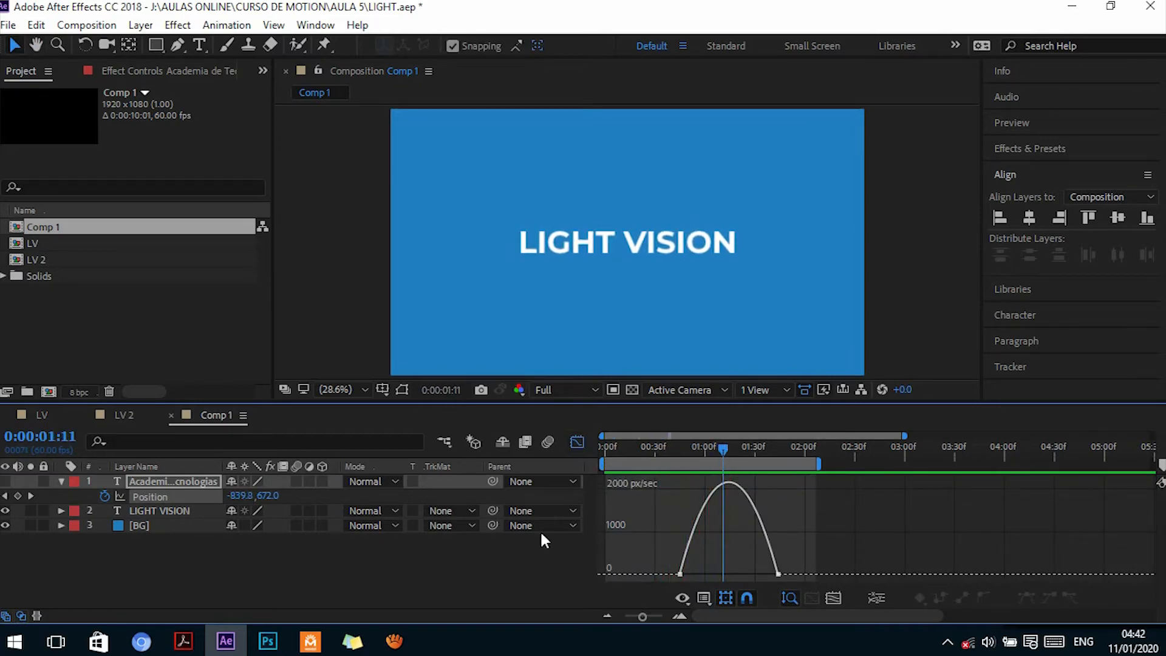
left_click(176, 481)
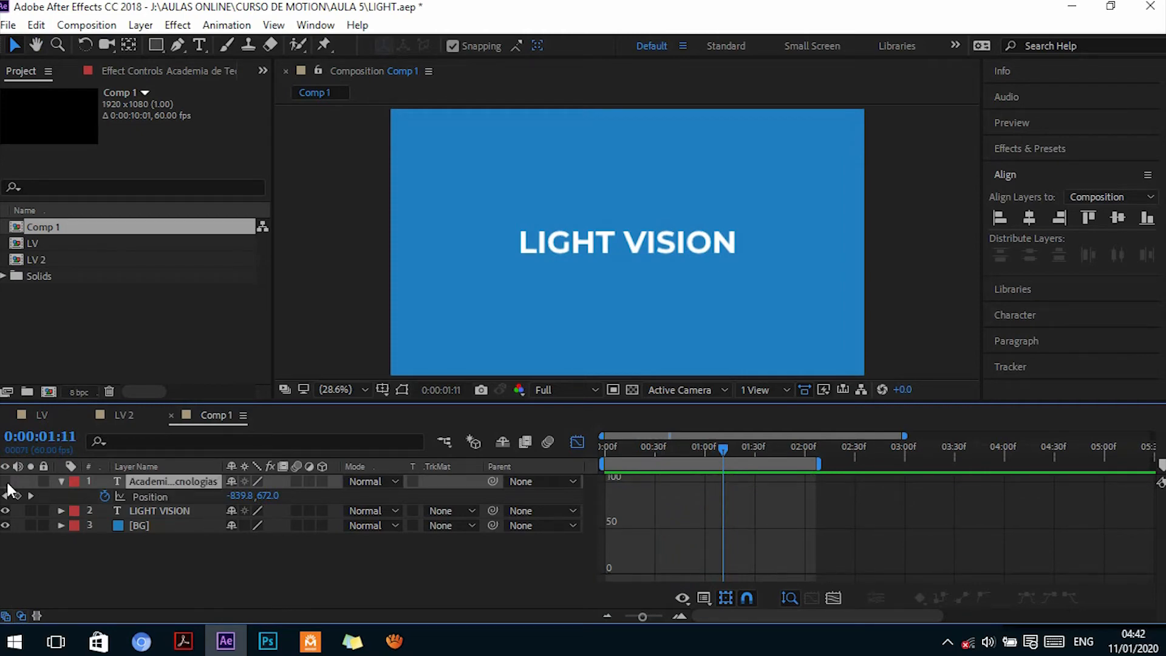
left_click(5, 481)
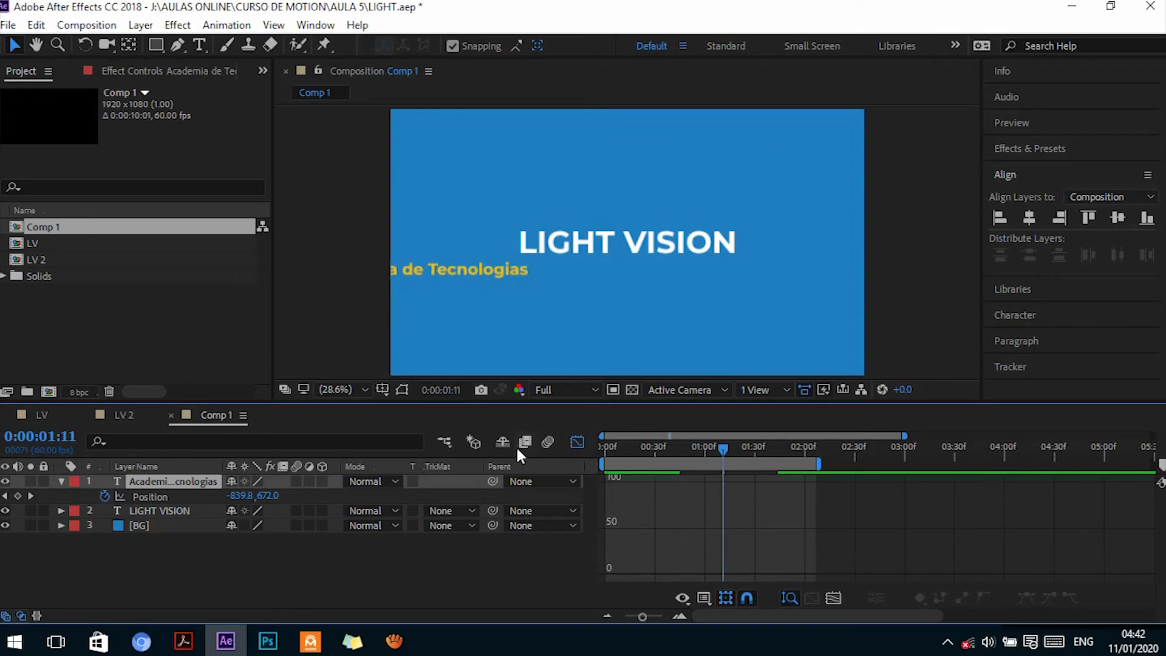
Reshape the Academia de Tecnologias Position speed graph to peak early by extending the last keyframe's influence far toward the first keyframe
left_click(575, 440)
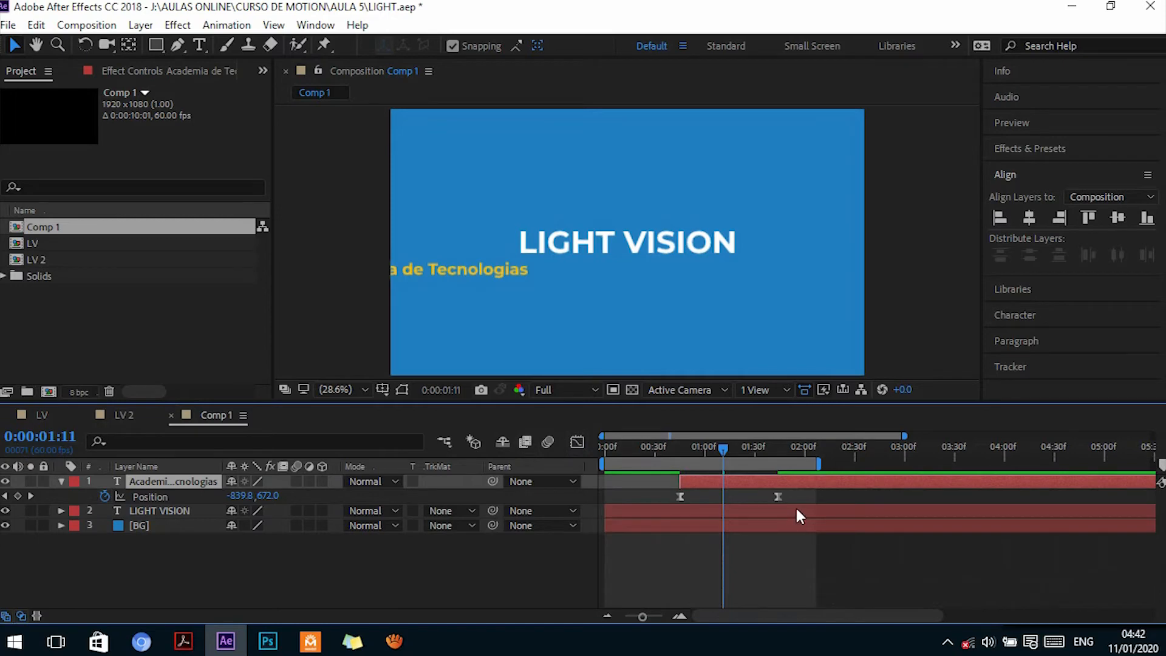
left_click_drag(799, 494, 667, 492)
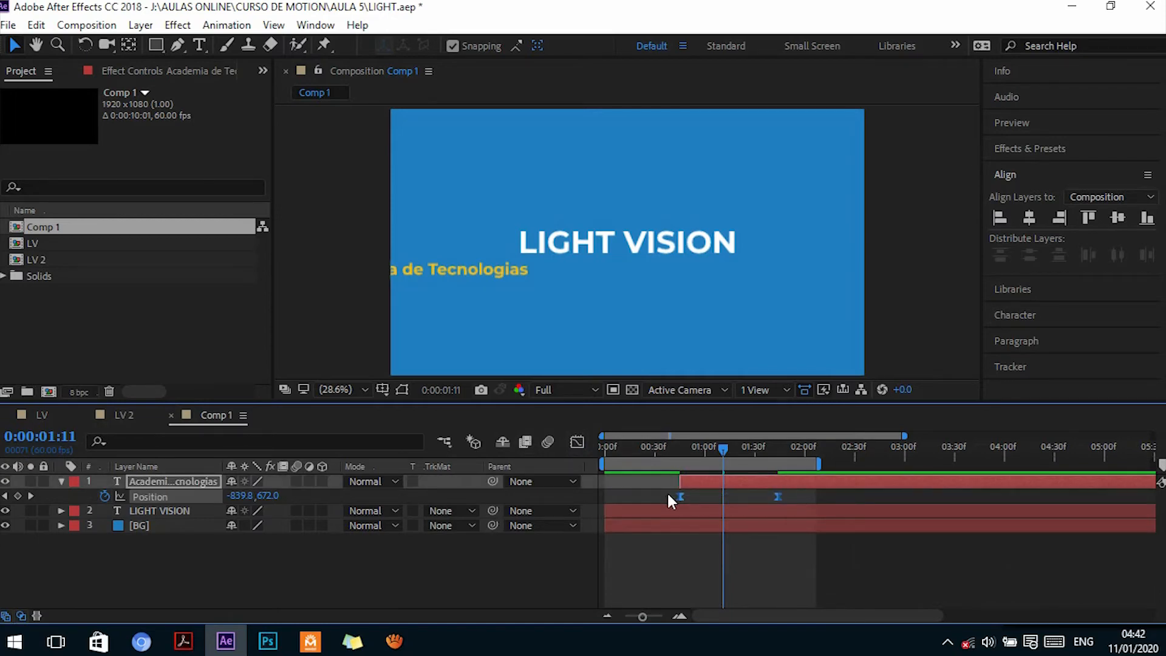
left_click(575, 441)
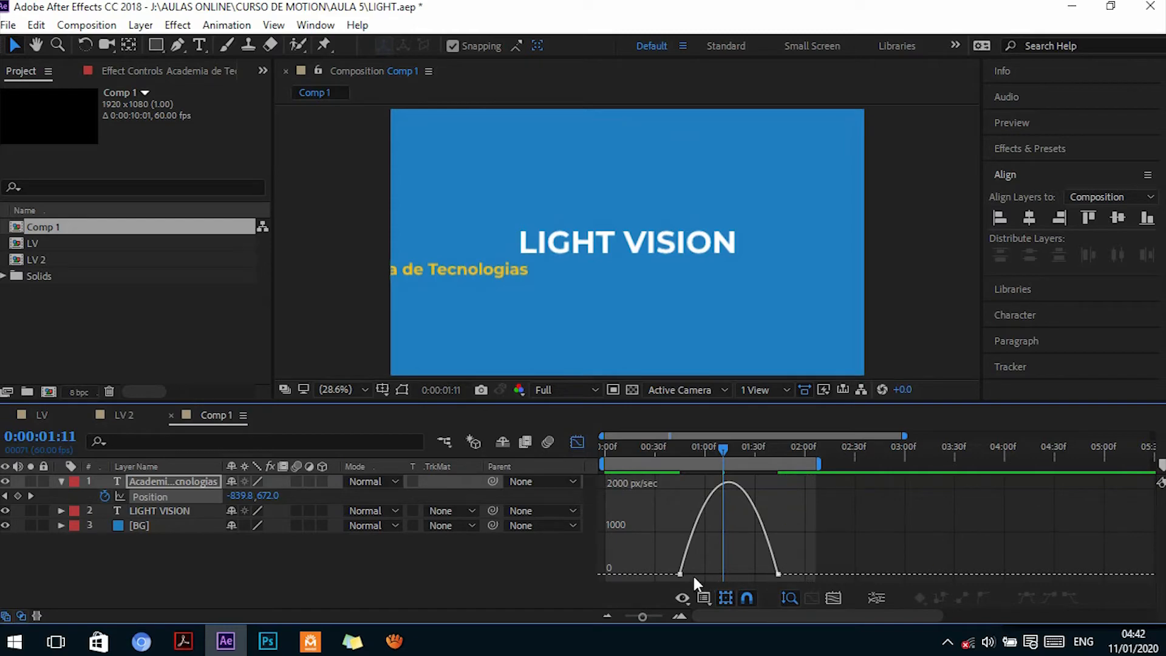
mouse_move(780, 576)
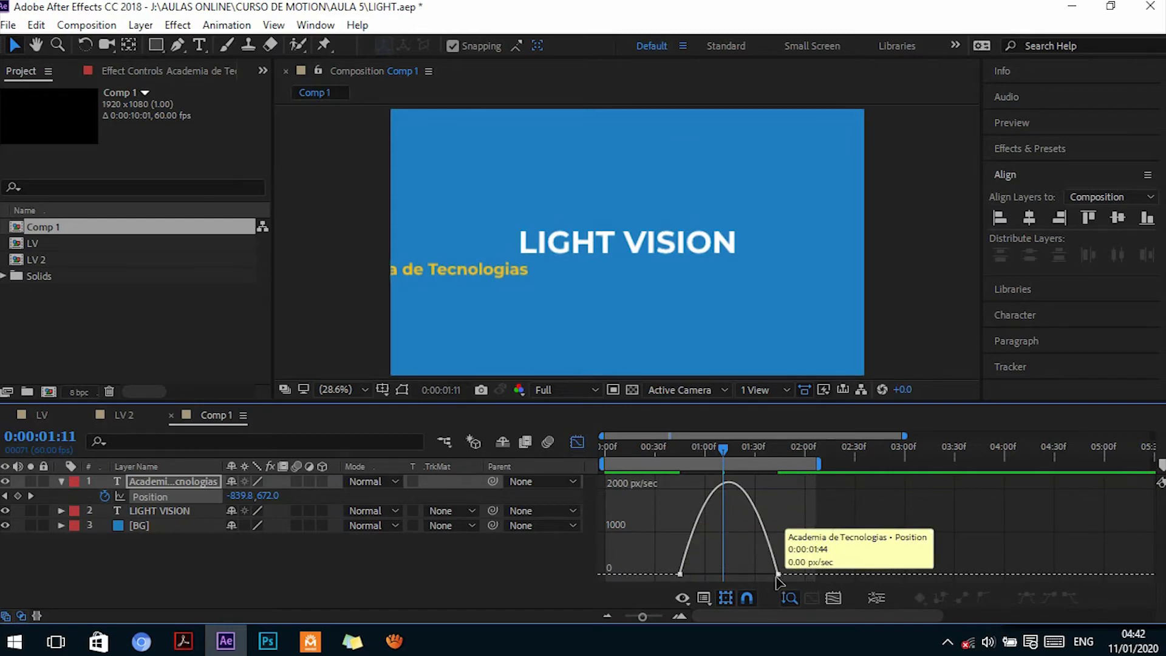
left_click(778, 575)
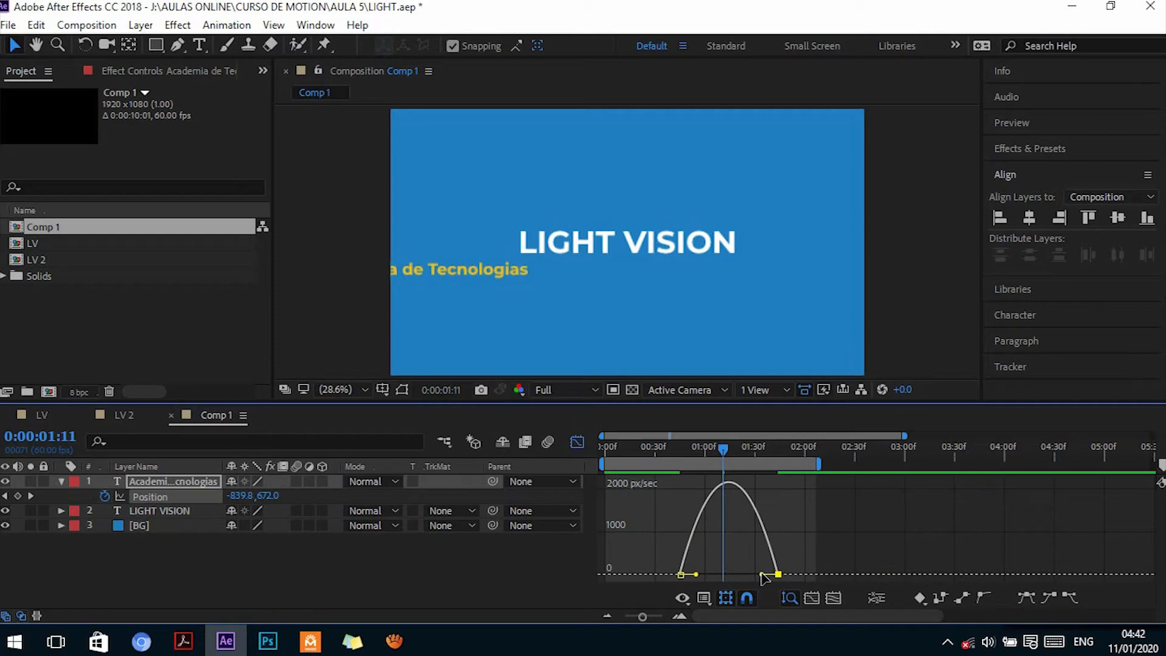
left_click_drag(762, 574, 712, 570)
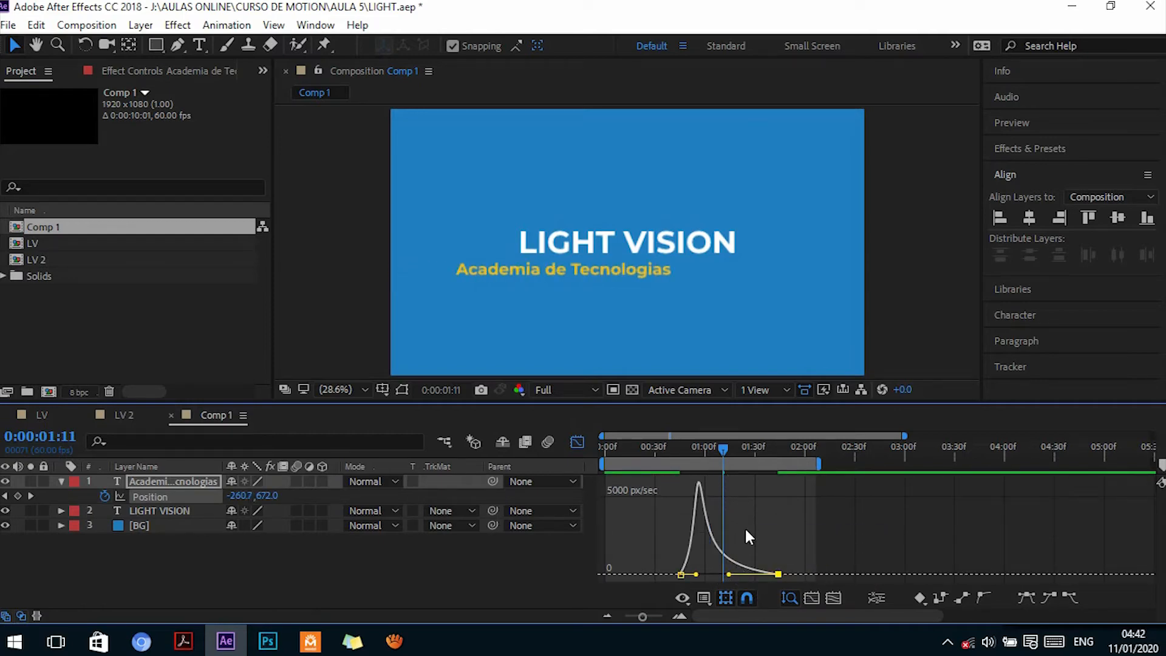
Preview the subtitle's motion from frame 42, return to the layer bar view, and collapse the Academia de Tecnologias layer
left_click(675, 445)
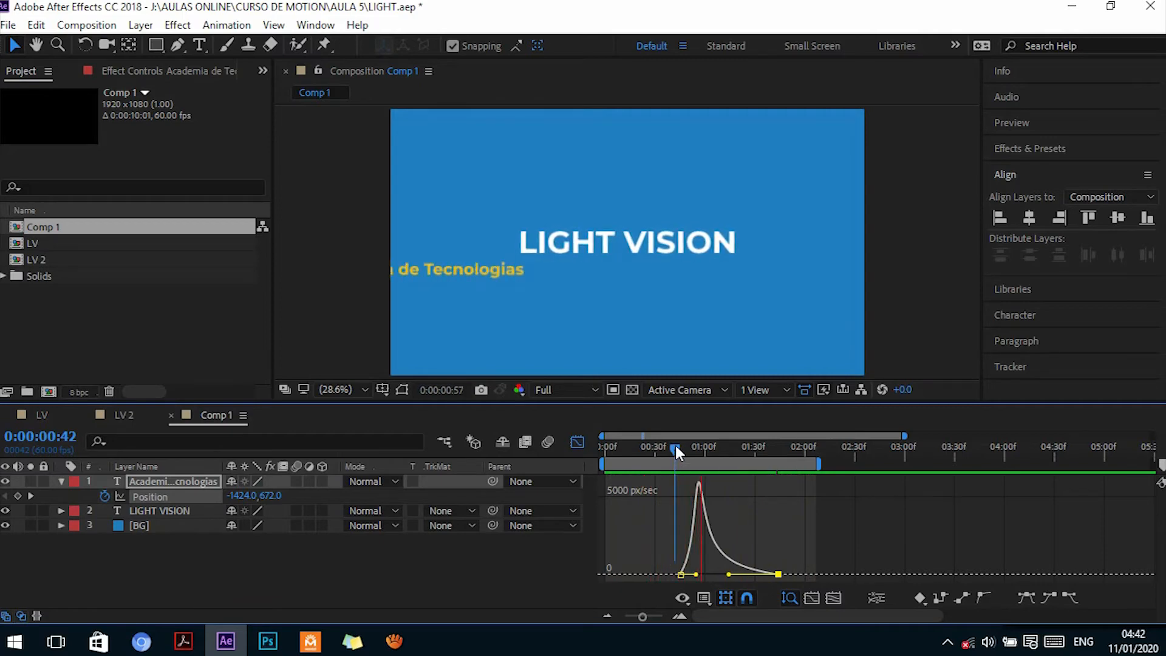
left_click(577, 443)
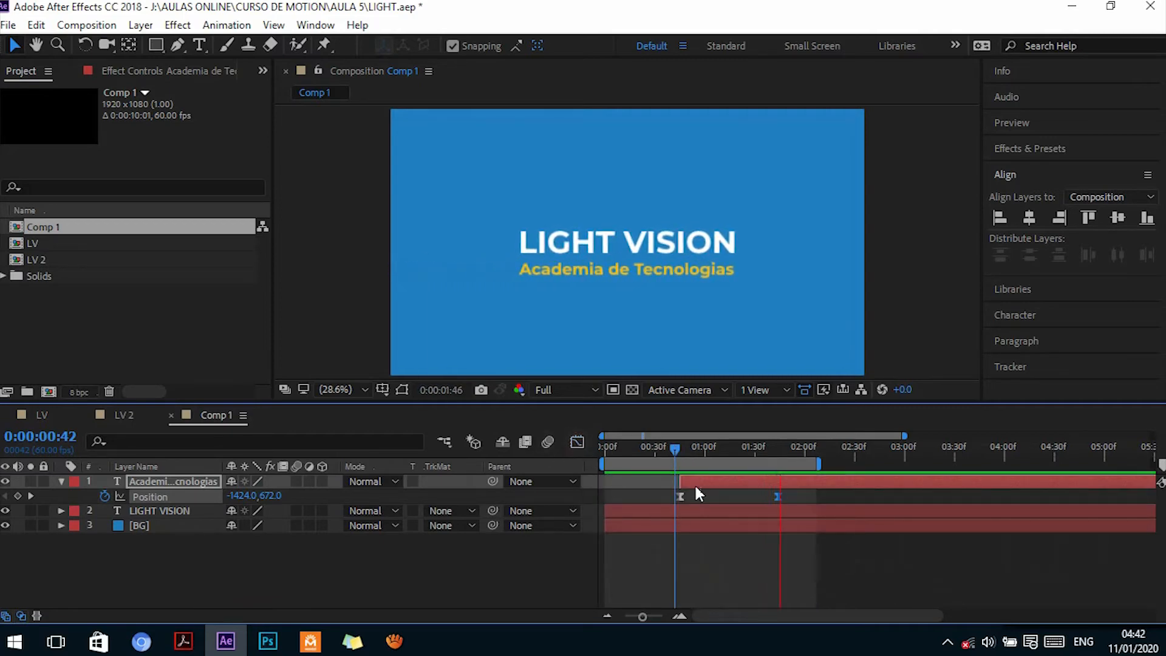
left_click(61, 481)
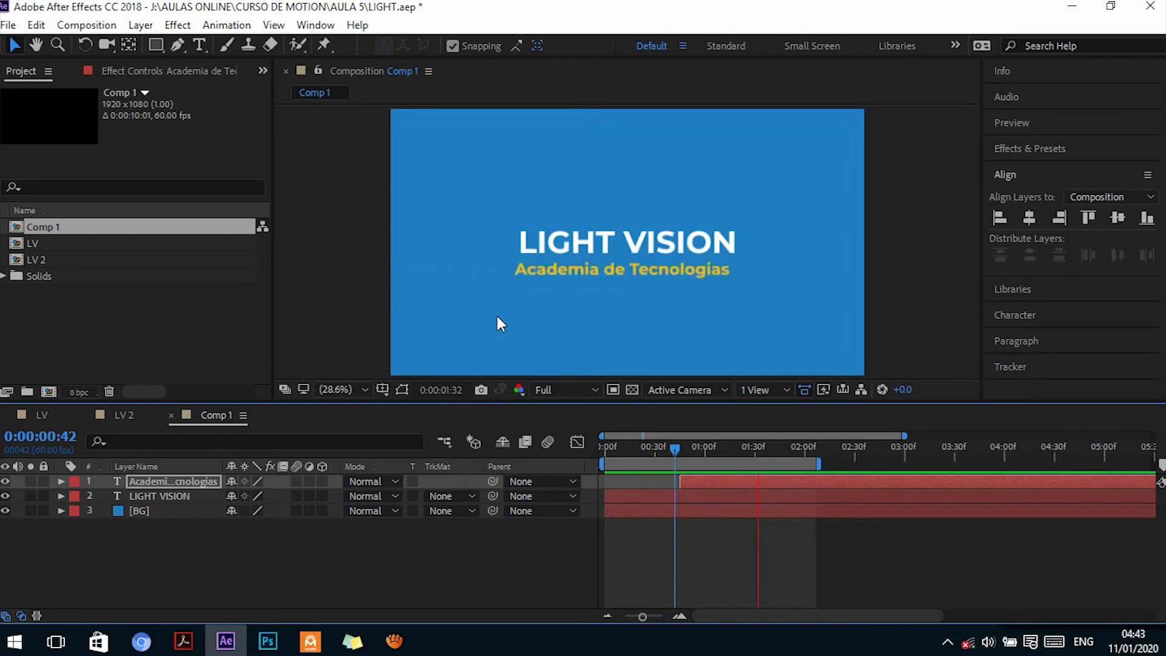
At 0:00:01:02, turn on motion blur for the Academia de Tecnologias layer and enable it for the composition
left_click_drag(676, 446, 738, 446)
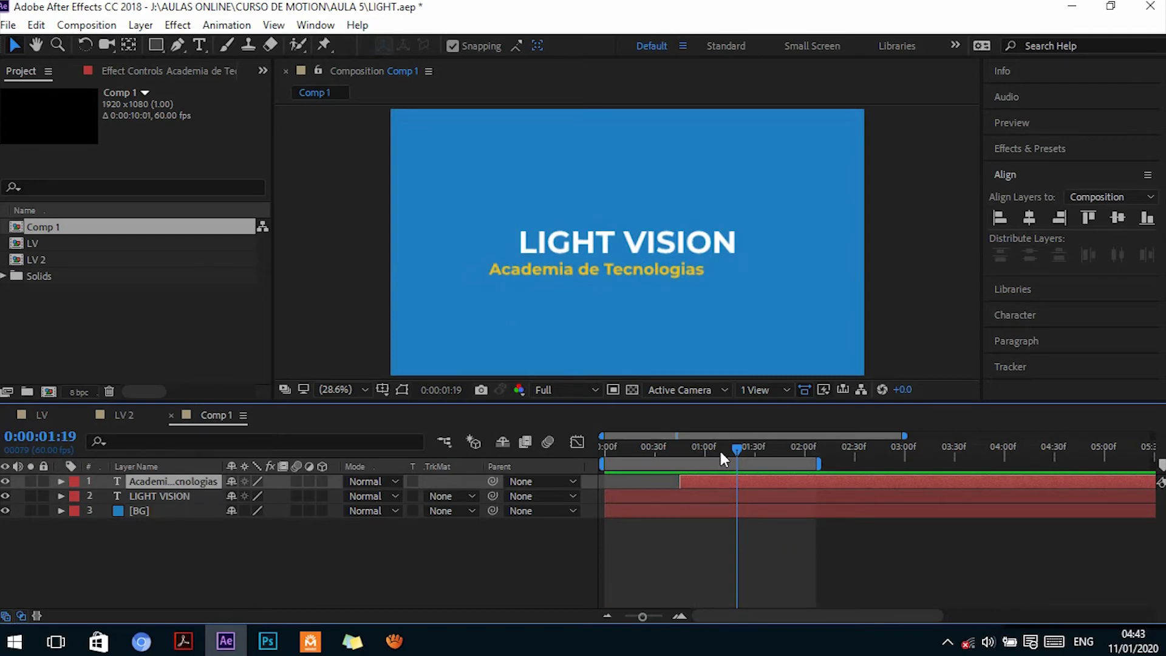
left_click_drag(720, 453, 708, 447)
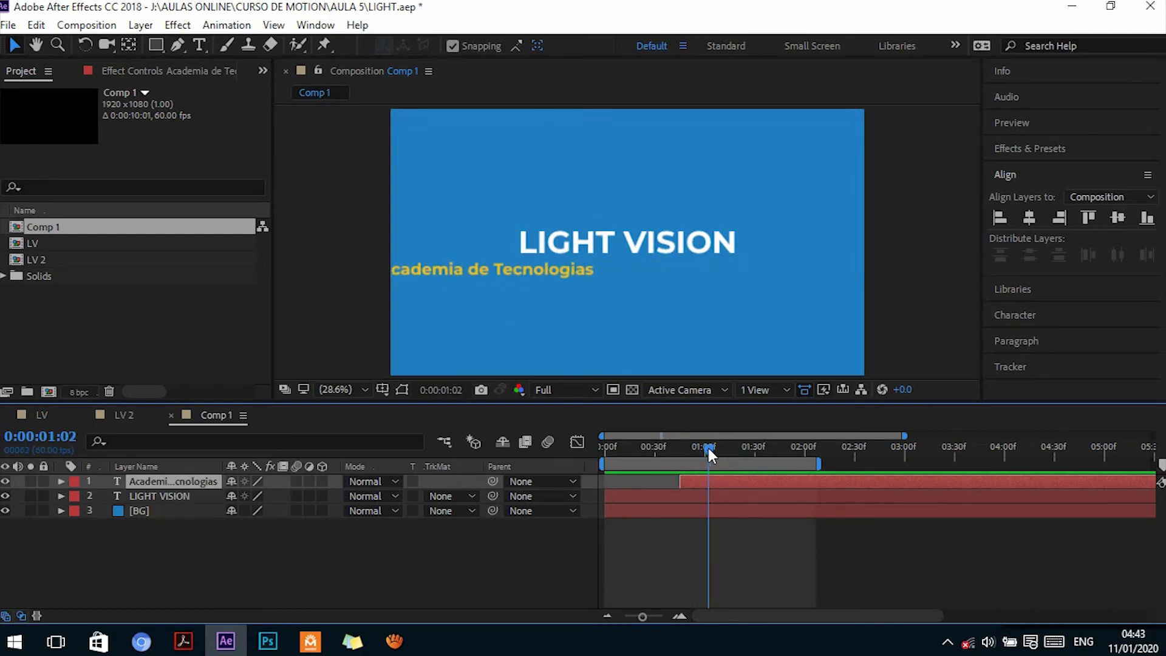
left_click(298, 481)
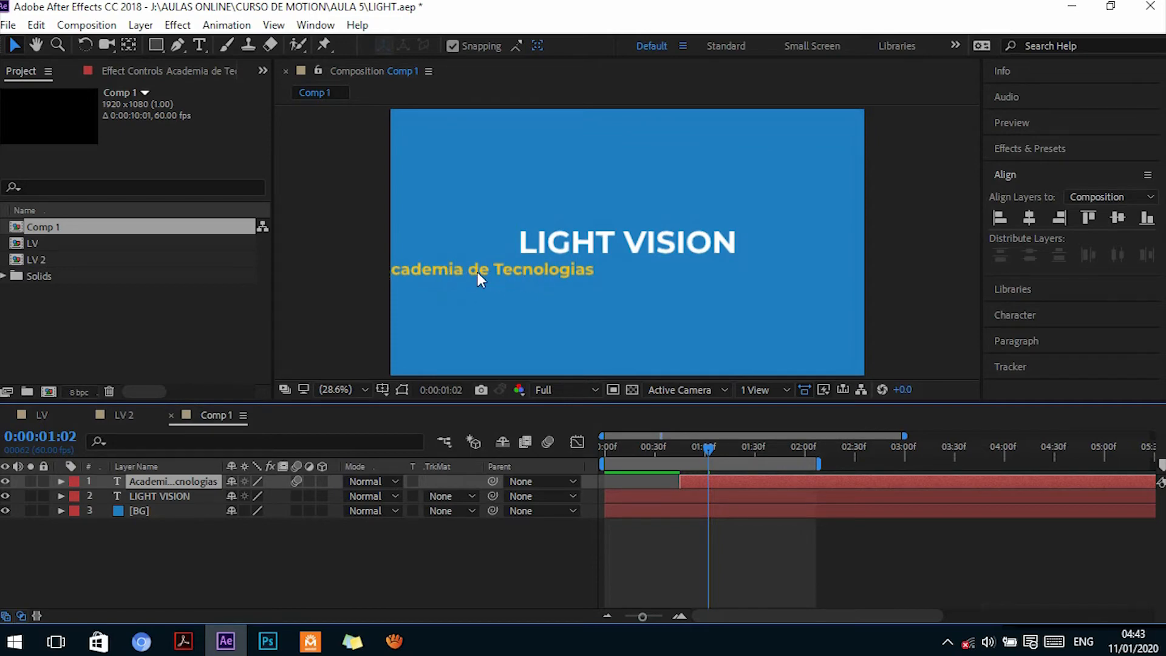
left_click(548, 443)
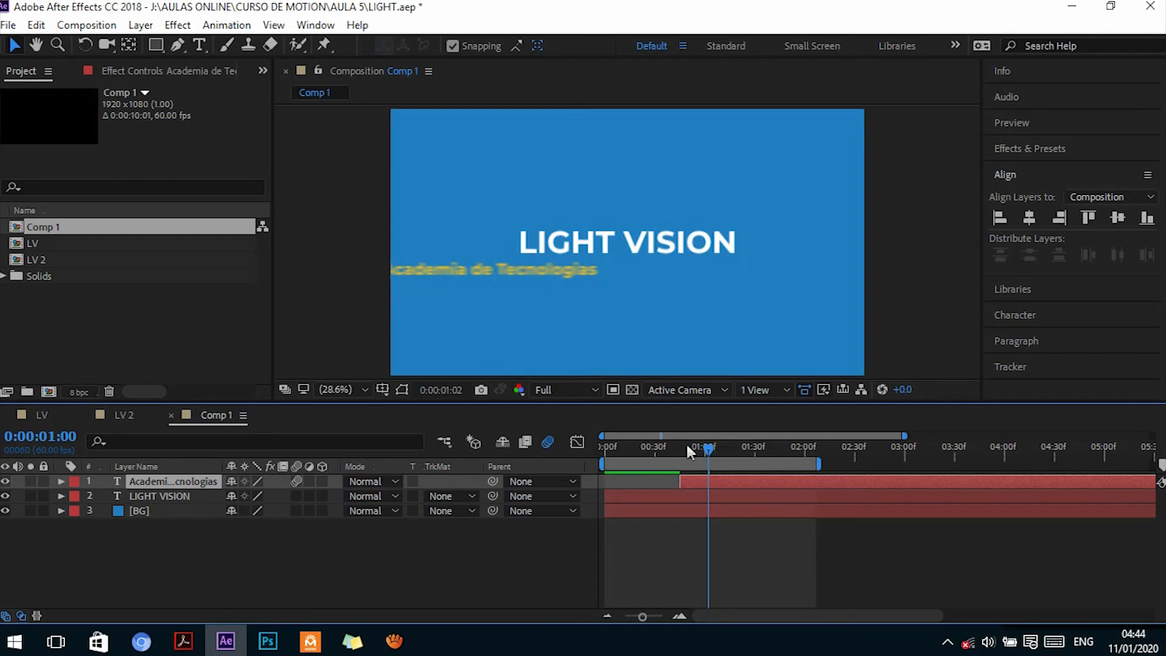
Preview the motion-blurred animation from the first frame, and play it again from frame 23
left_click_drag(711, 449, 548, 443)
key("space")
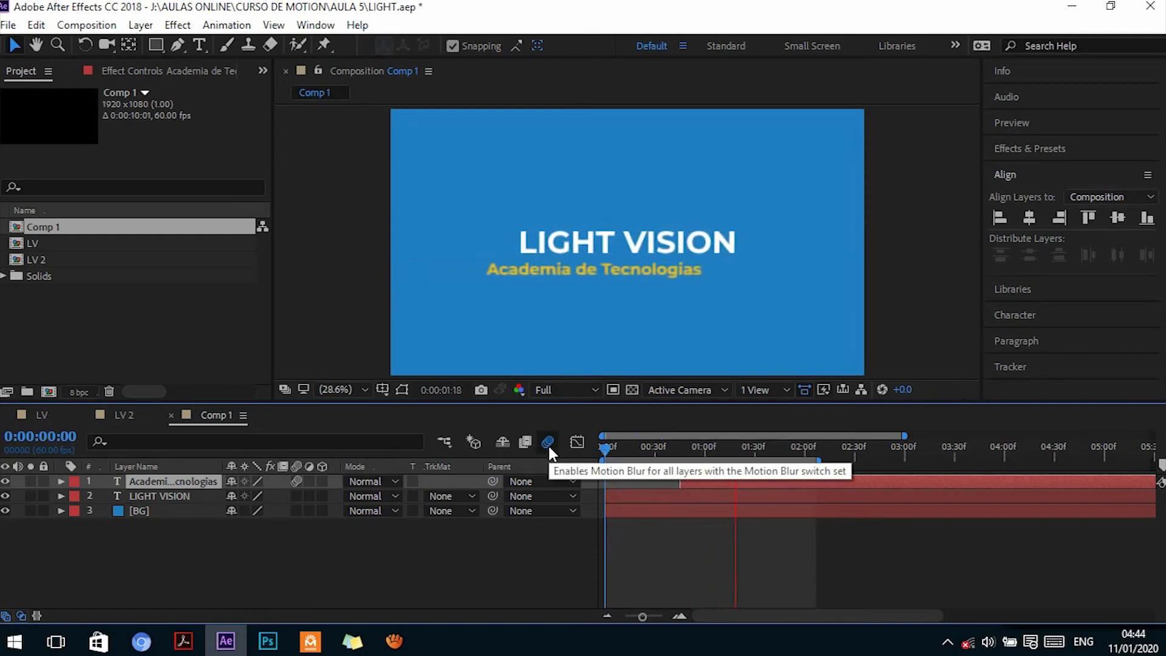
key("space")
key("space")
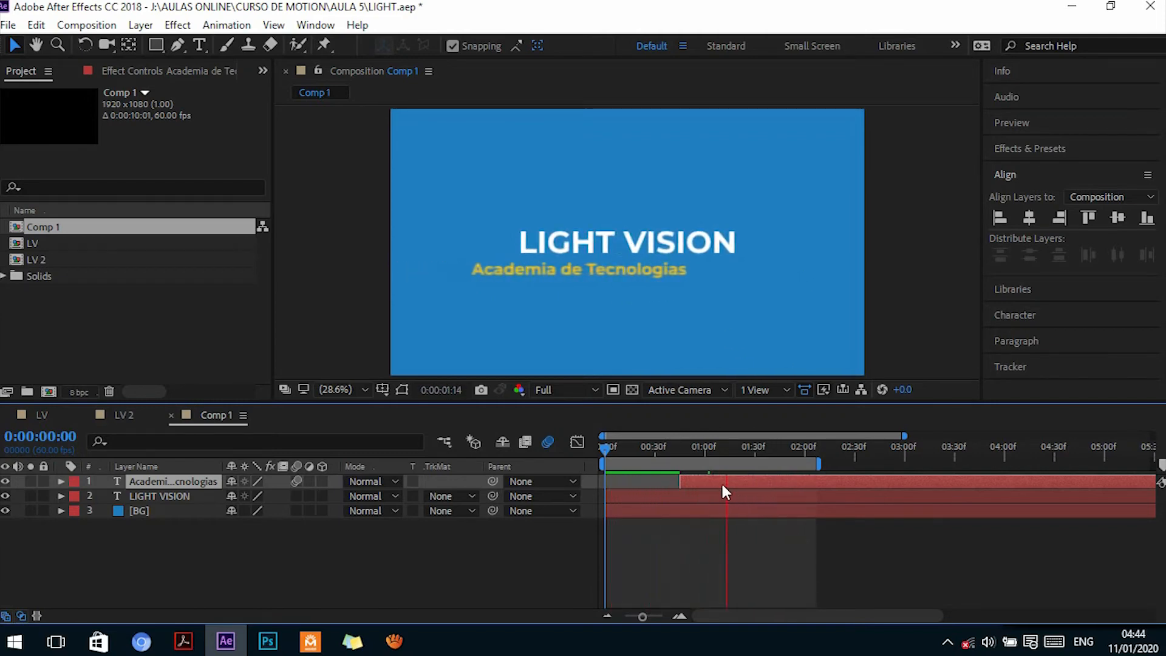
left_click_drag(668, 447, 645, 451)
key("space")
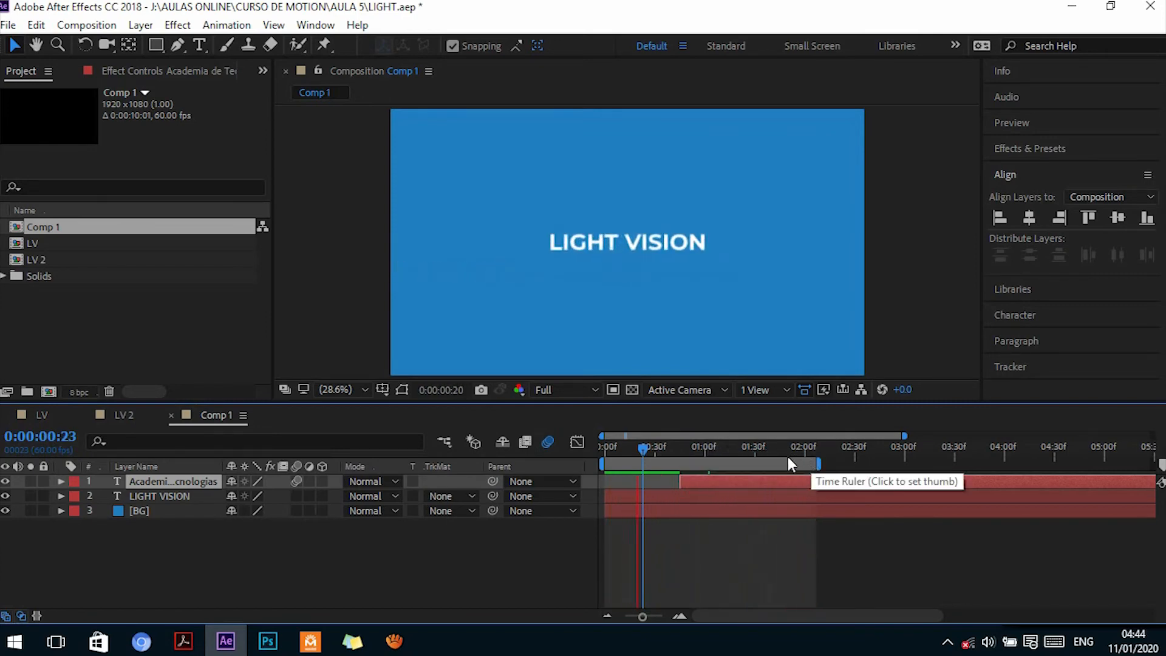
Extend the end of the work area to just past 03:30, preview it, and move the current time to 0:00:02:01
left_click(808, 452)
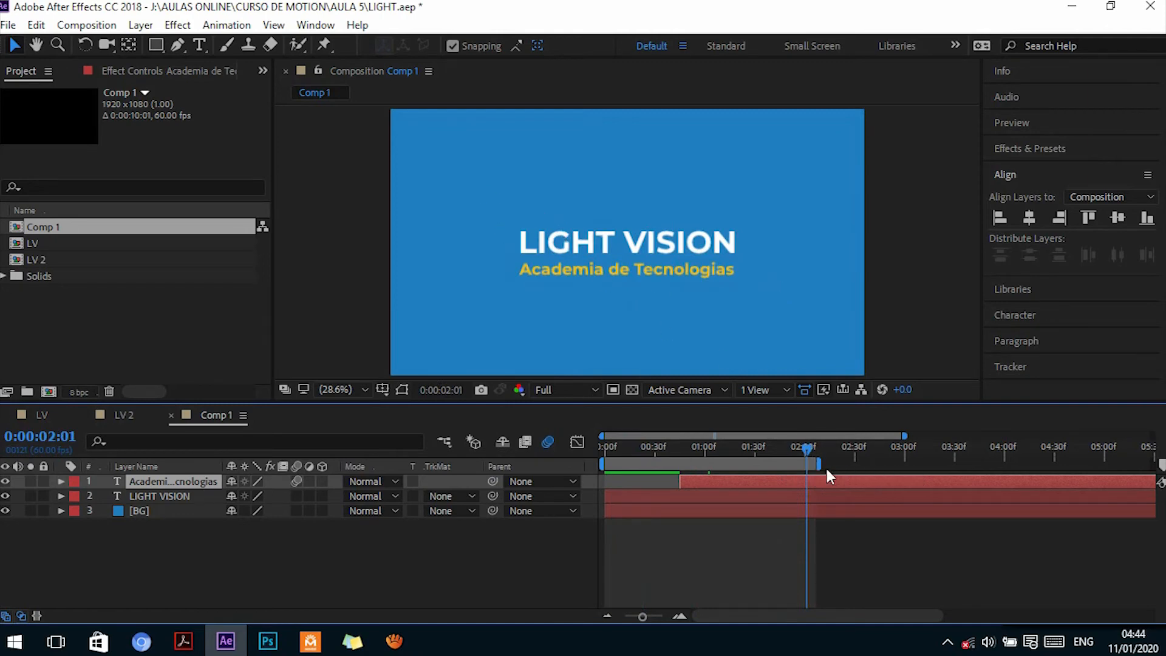
left_click(847, 513)
left_click_drag(817, 464, 963, 464)
key("space")
left_click(808, 455)
left_click(811, 483)
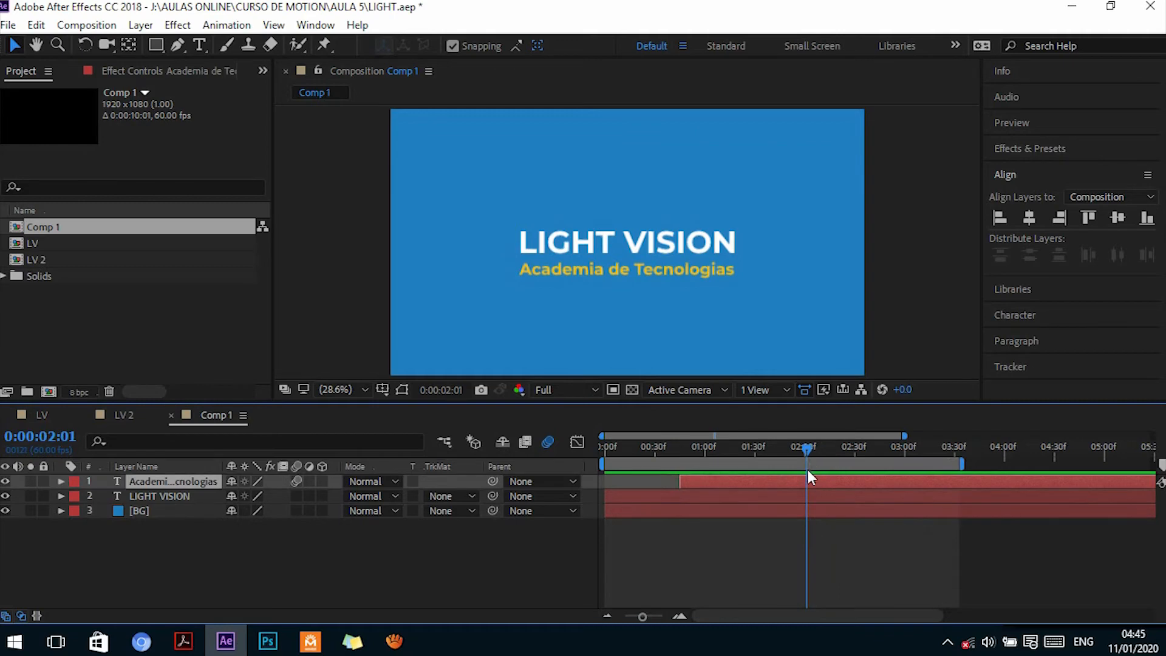
Split the Academia de Tecnologias layer at 0:00:01:59
left_click_drag(807, 449, 803, 452)
left_click(777, 510)
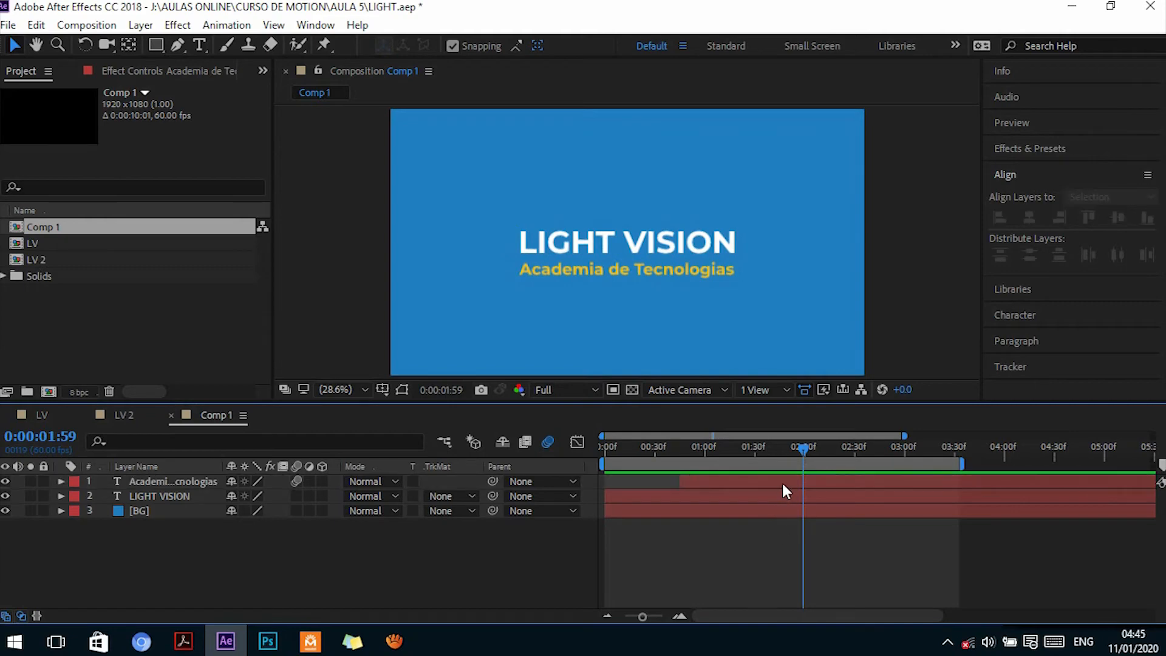
left_click(782, 481)
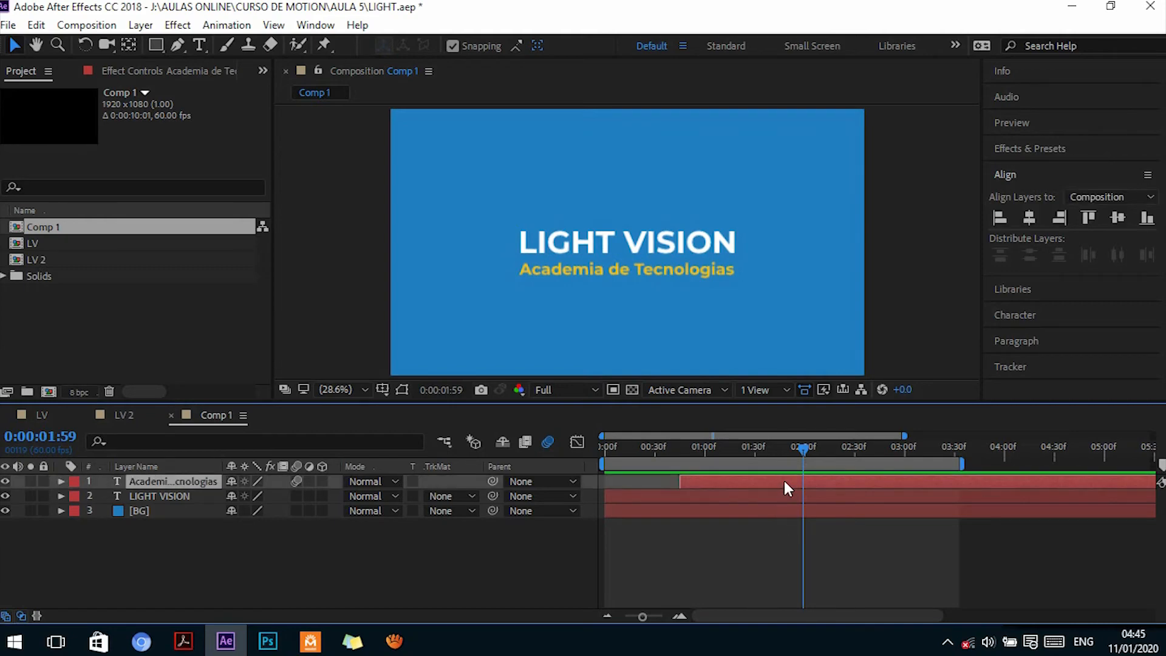
key("ctrl+shift+d")
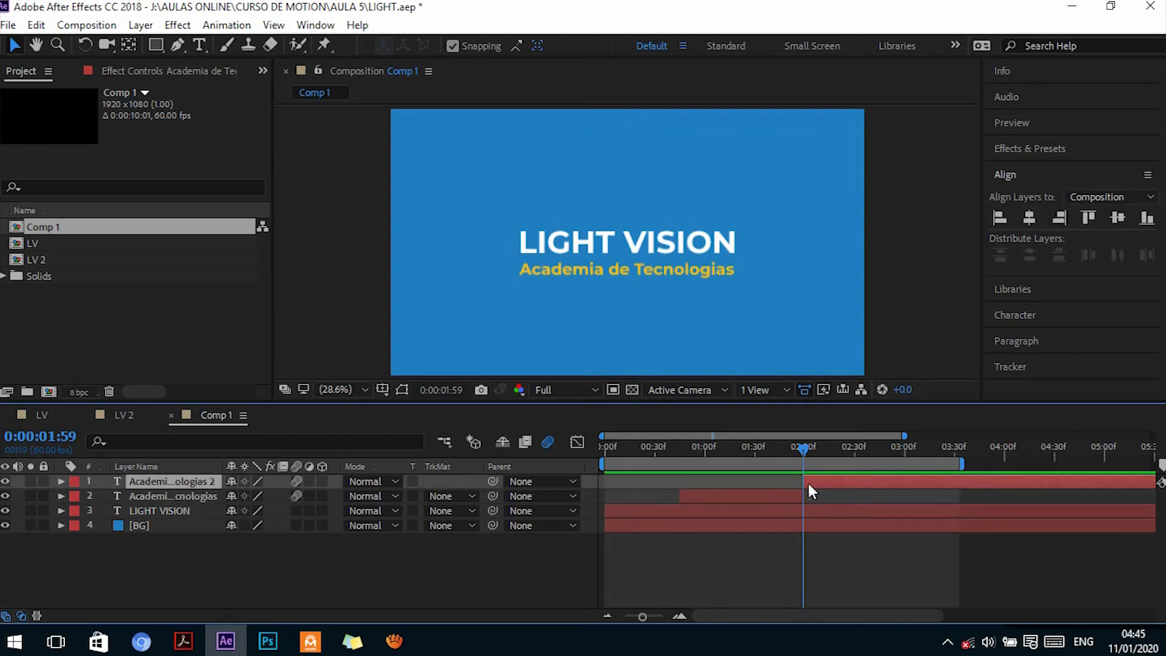
With the current time at 0:00:02:10, delete the Position keyframes from the split-off Academia de Tecnologias 2 layer and collapse it
left_click(781, 495)
left_click(688, 448)
left_click_drag(696, 447, 822, 451)
left_click(821, 480)
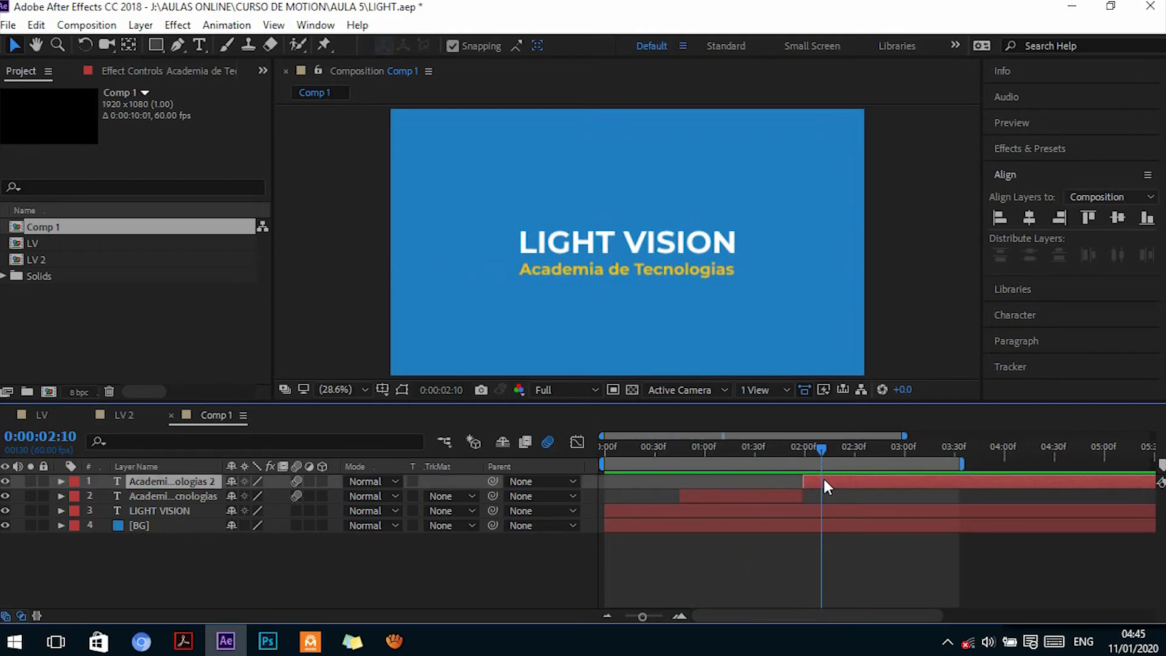
key("p")
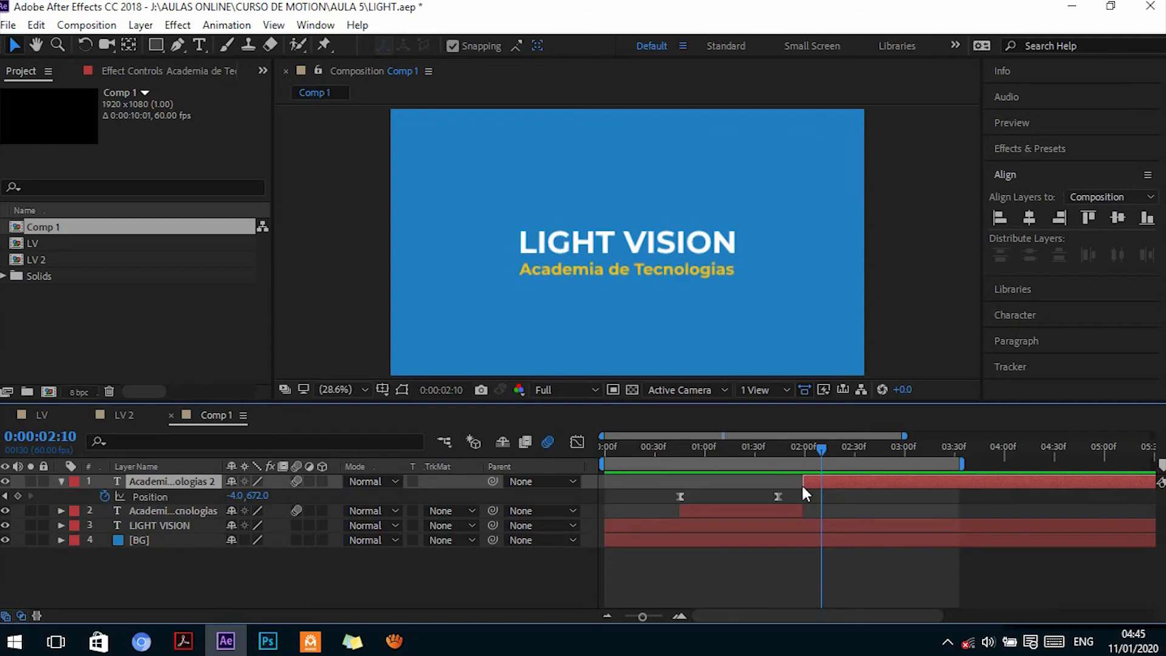
left_click_drag(662, 493, 803, 507)
key("Delete")
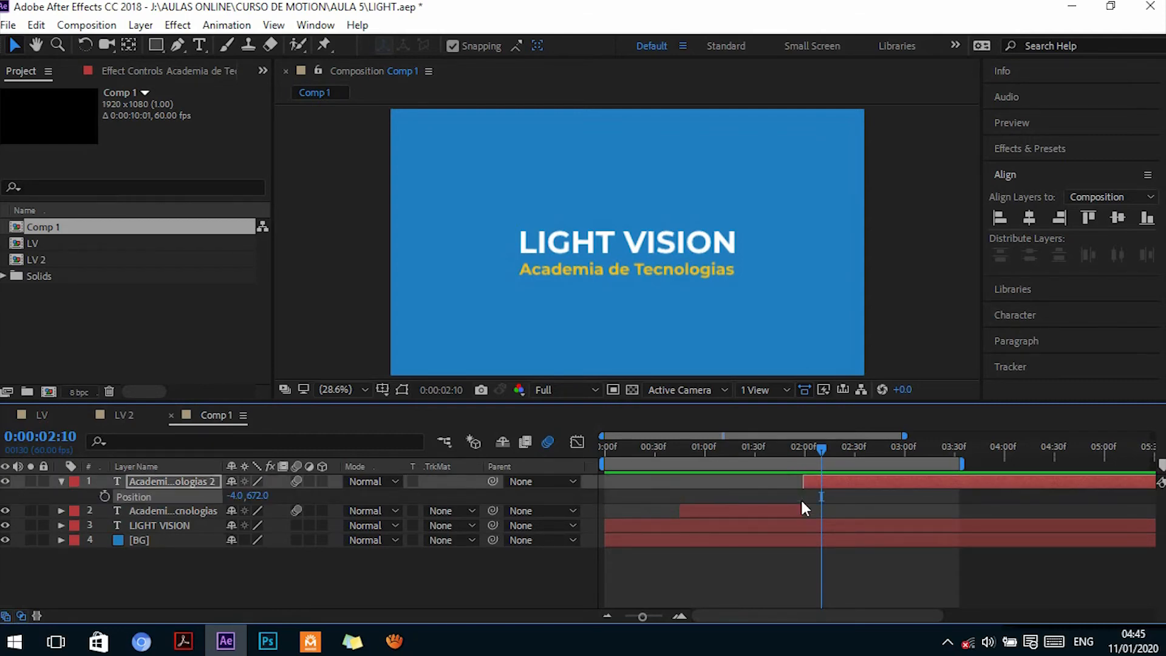
left_click(60, 482)
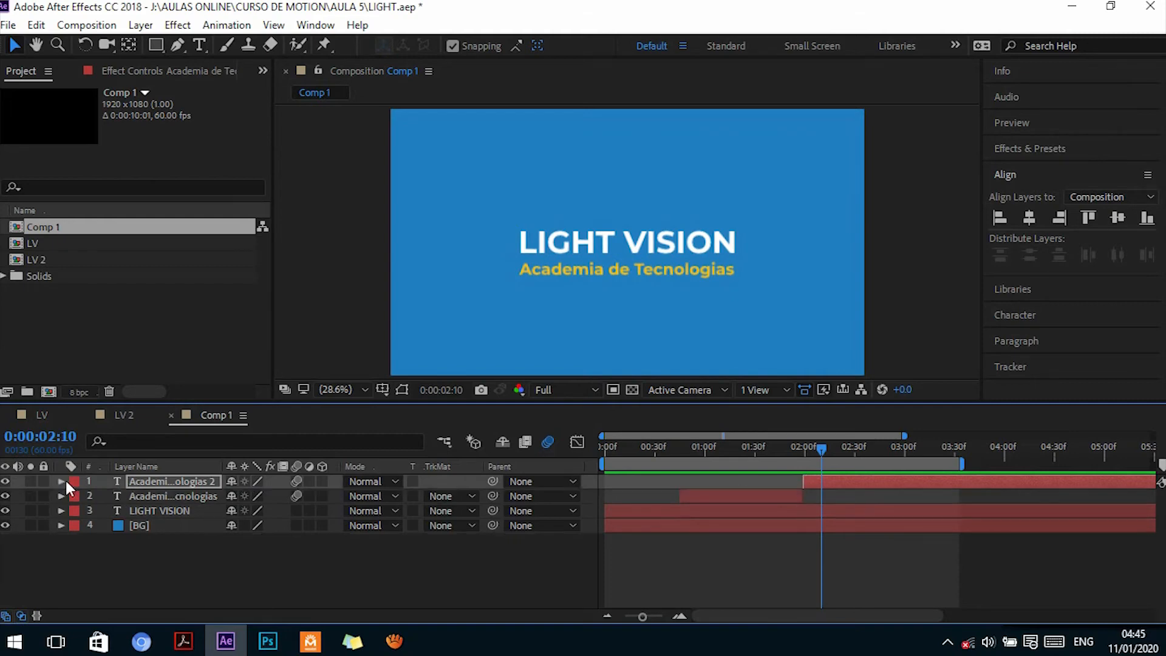
Split the LIGHT VISION layer at 0:00:01:59, where the subtitle layer was cut
left_click_drag(716, 452, 799, 451)
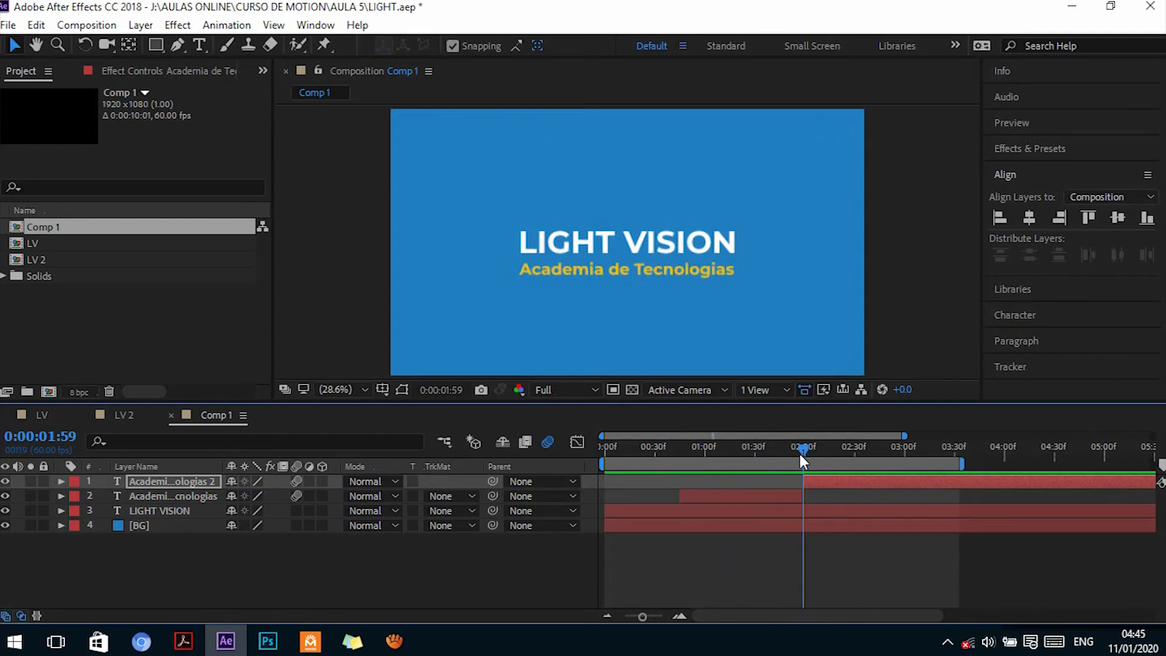
left_click(801, 512)
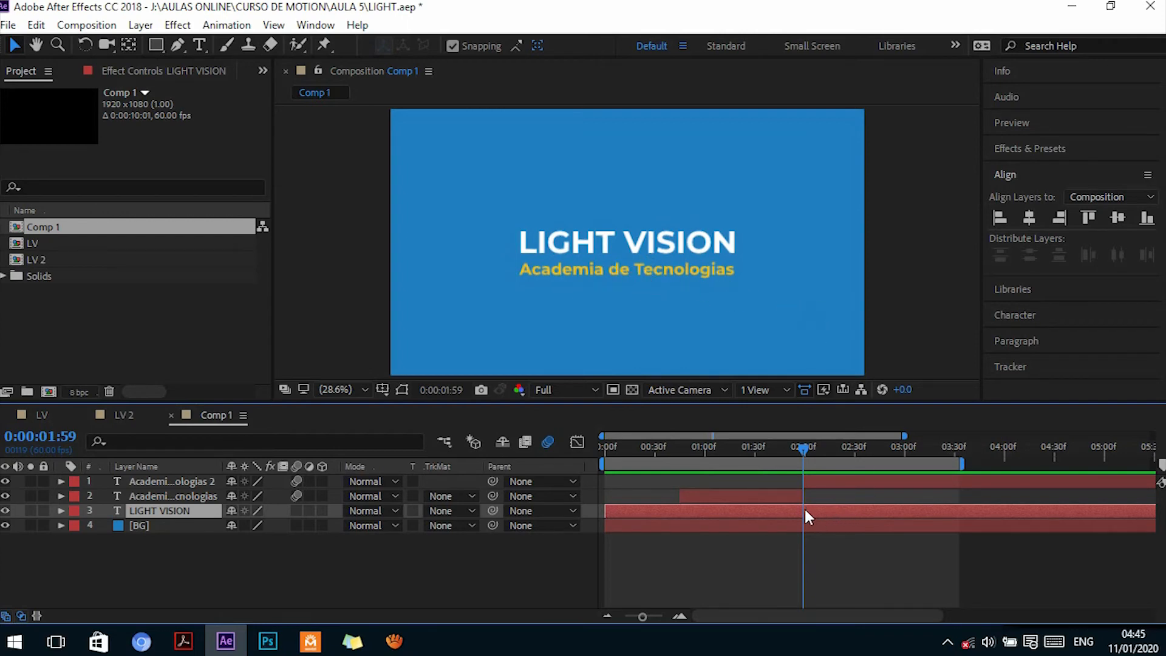
key("ctrl+shift+d")
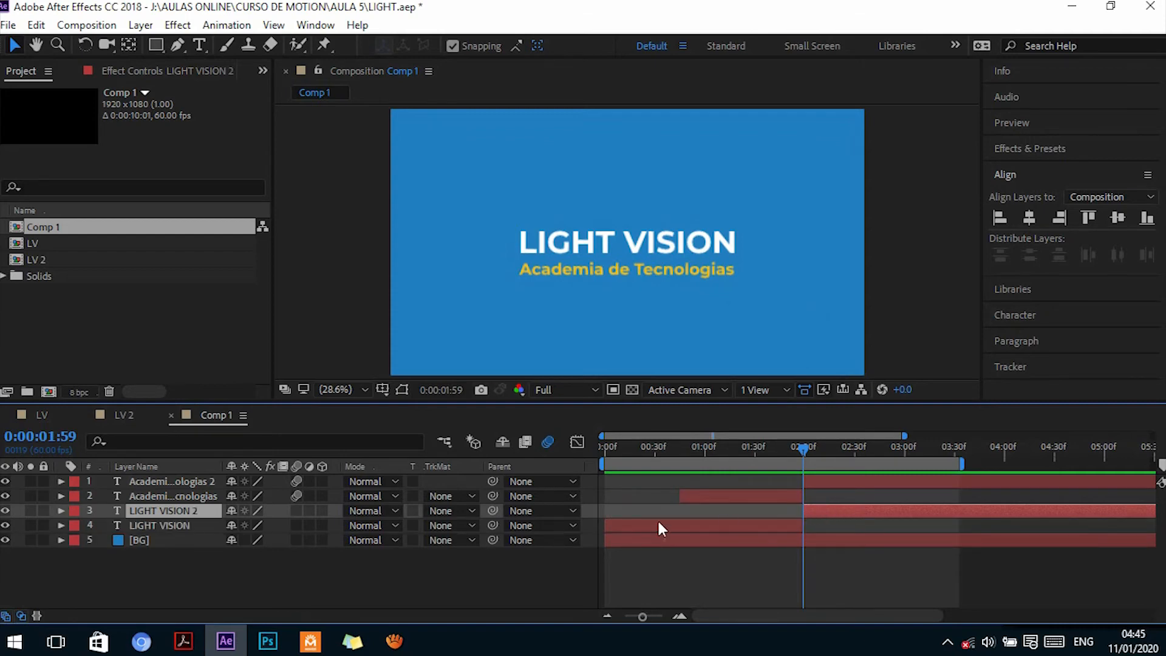
left_click(765, 523)
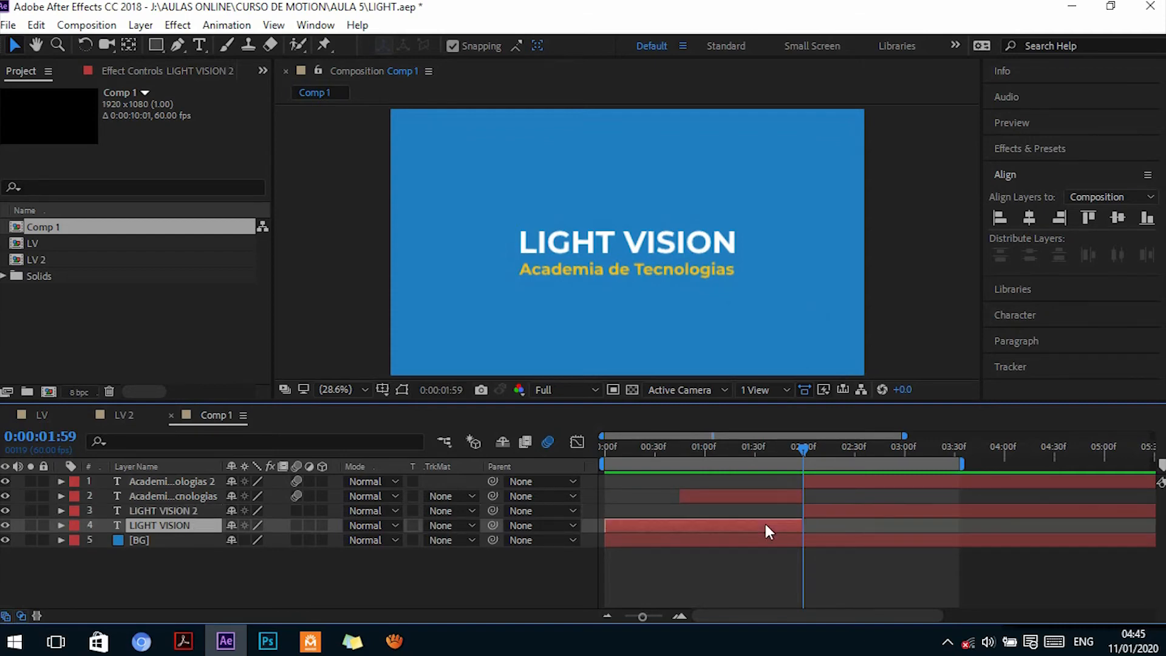
Delete the Scale keyframes from the LIGHT VISION 2 layer and collapse its properties
left_click(819, 514)
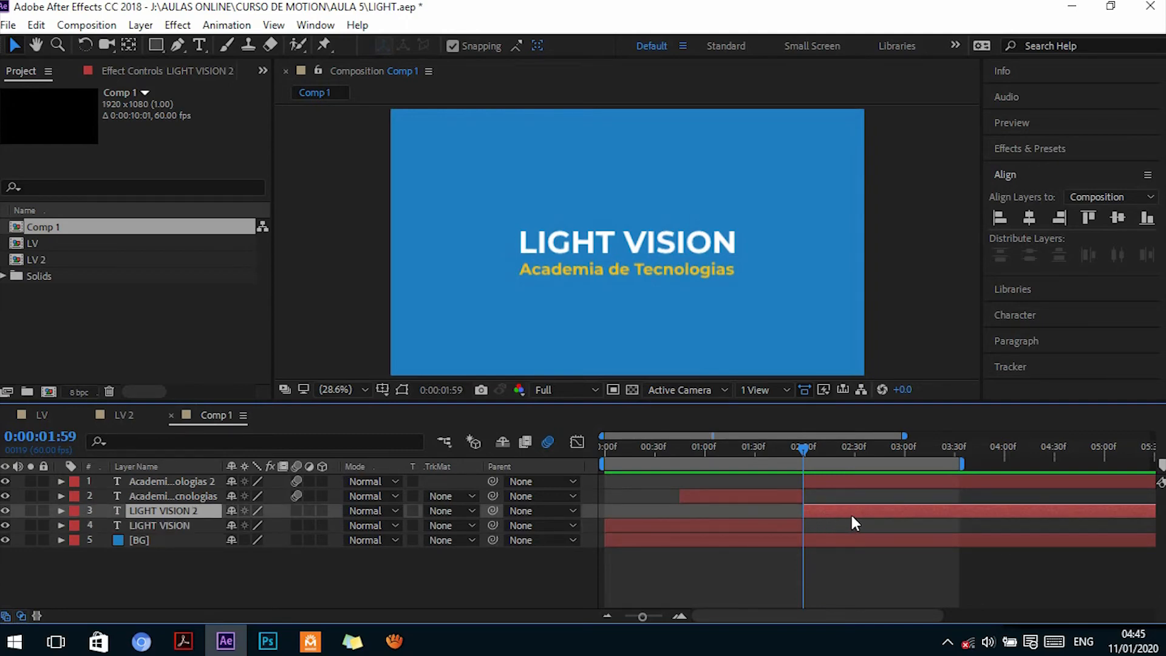
key("s")
left_click_drag(737, 519, 605, 532)
key("Delete")
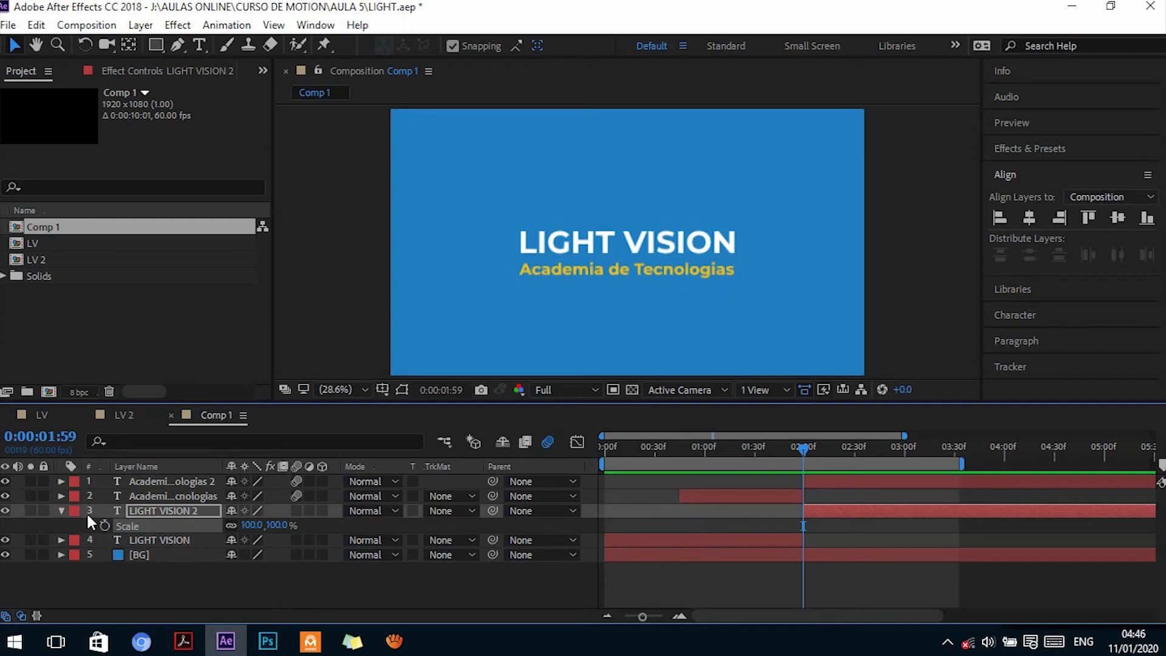
left_click(61, 511)
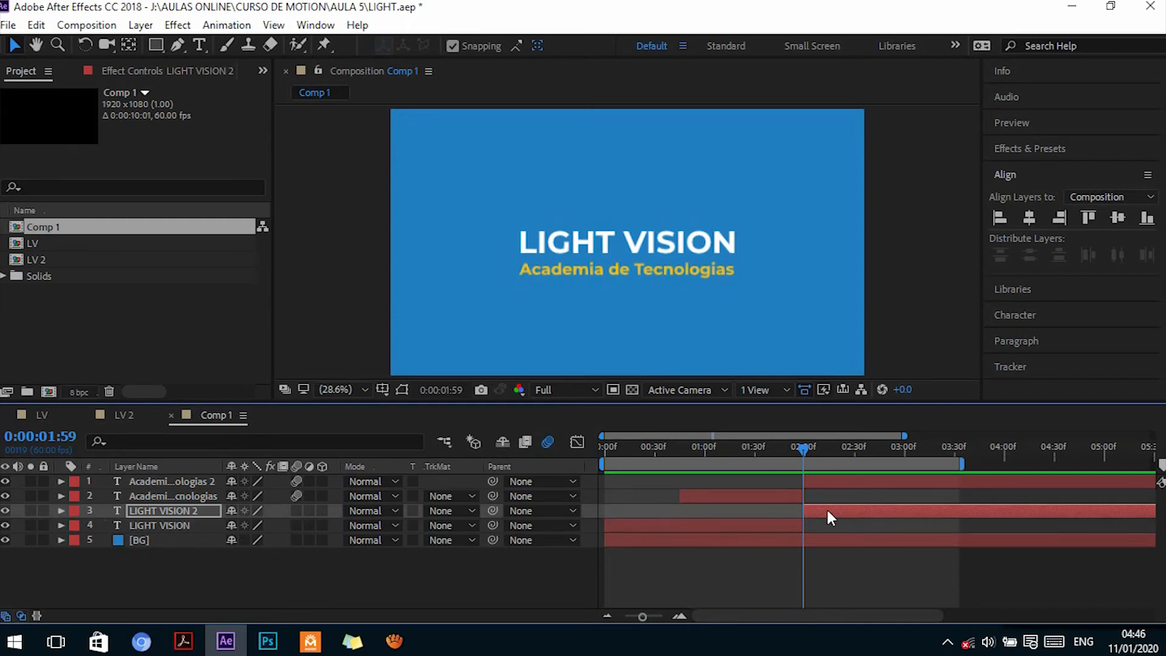
Preview the composition from the first frame, move the current time to 0:00:01:58, and select the Academia de Tecnologias 2 layer
left_click_drag(802, 448, 562, 454)
key("space")
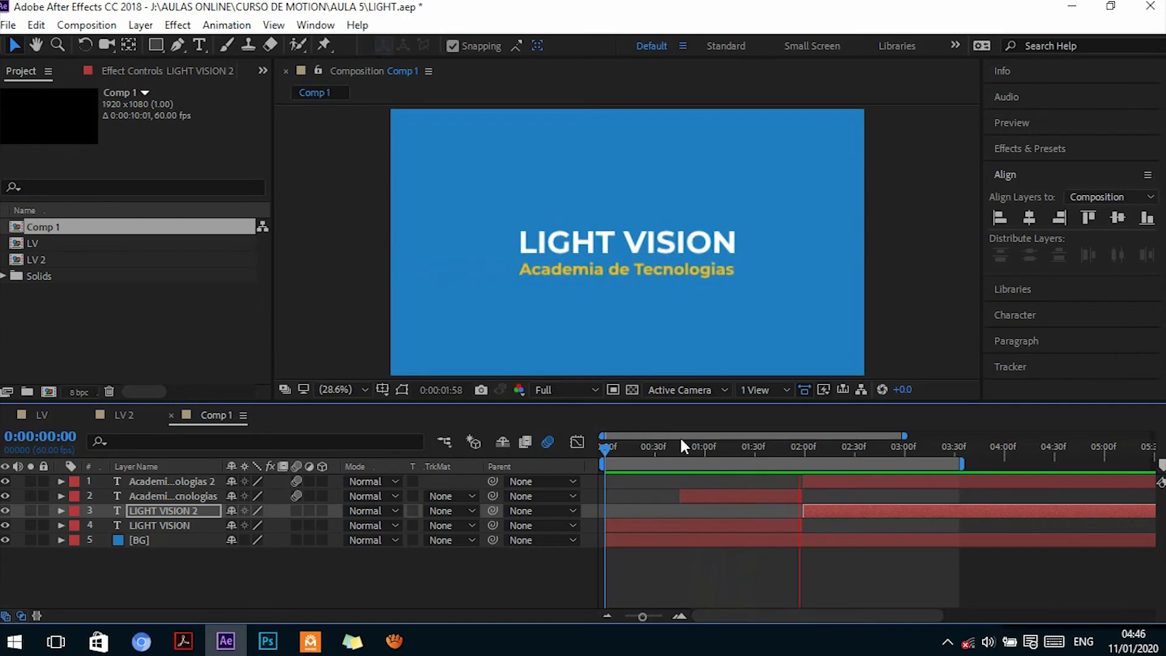
left_click(802, 442)
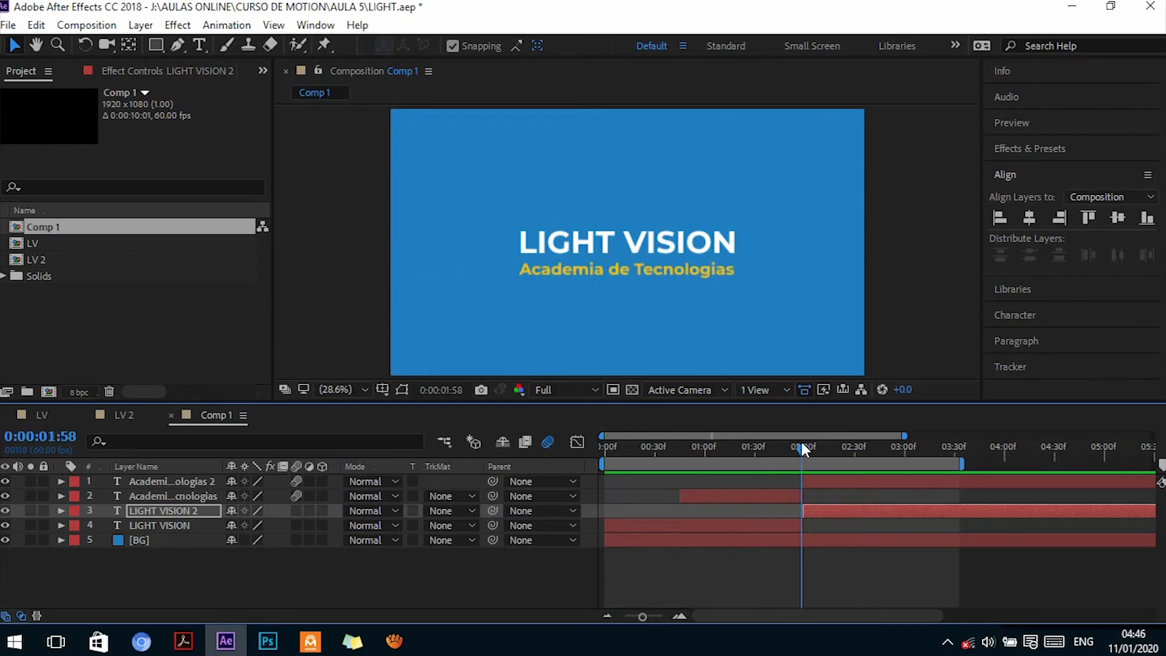
left_click(817, 481)
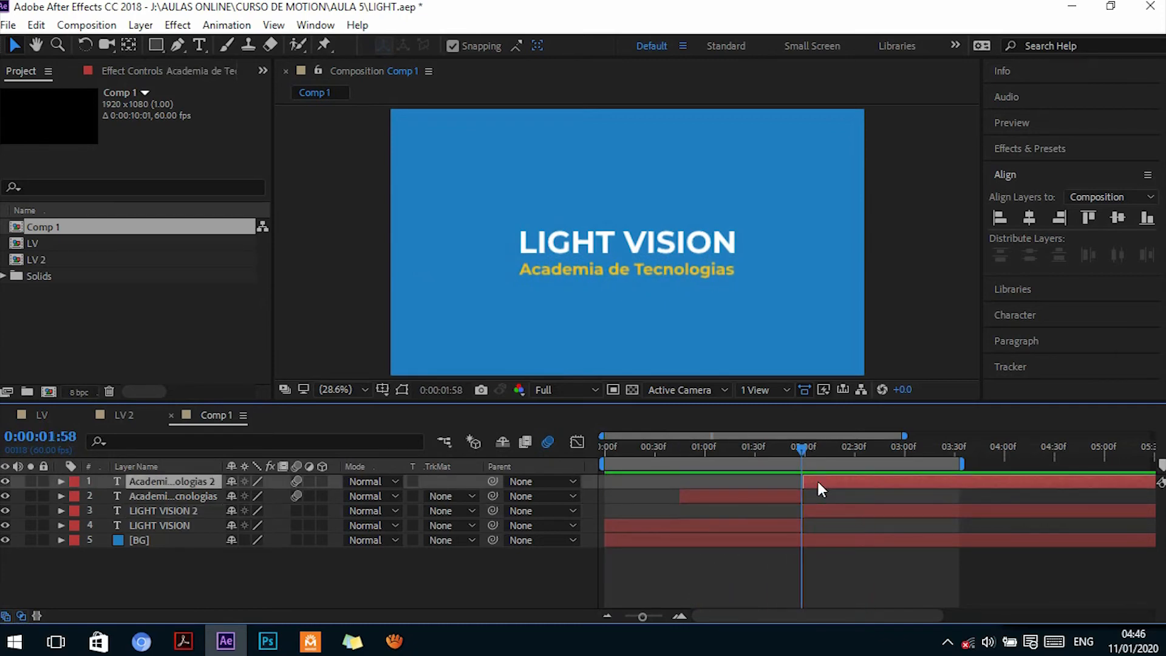
At 0:00:02:11, show the Academia de Tecnologias 2 layer's Rotation property, try a rotation on it and undo it
left_click_drag(801, 447, 824, 448)
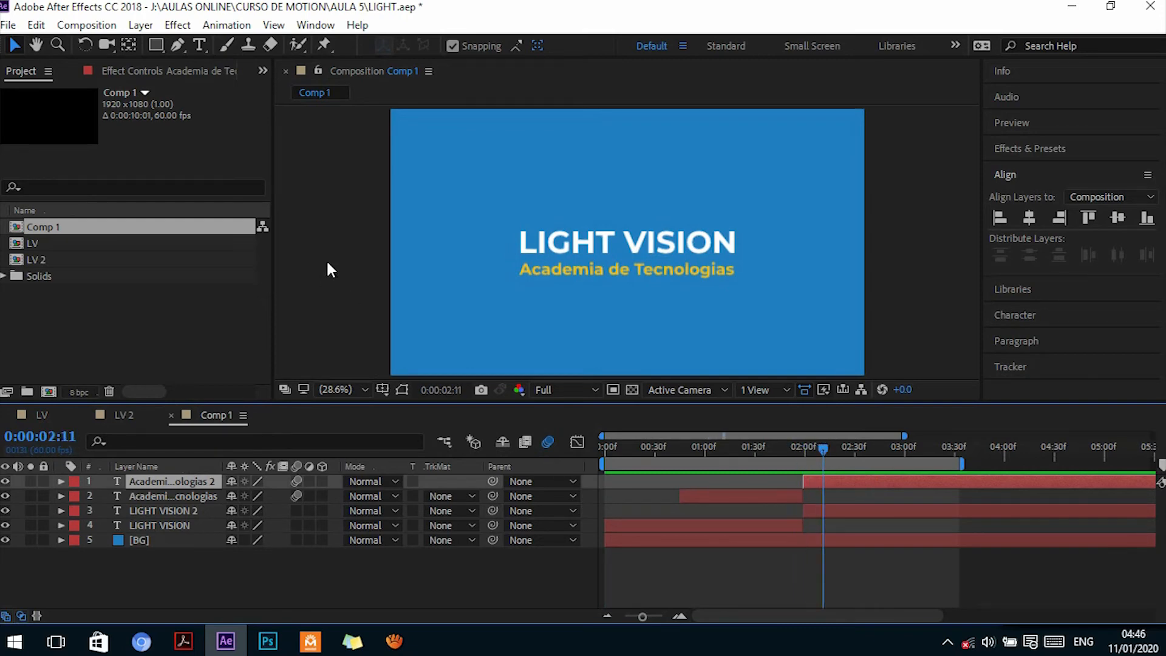
left_click(827, 511)
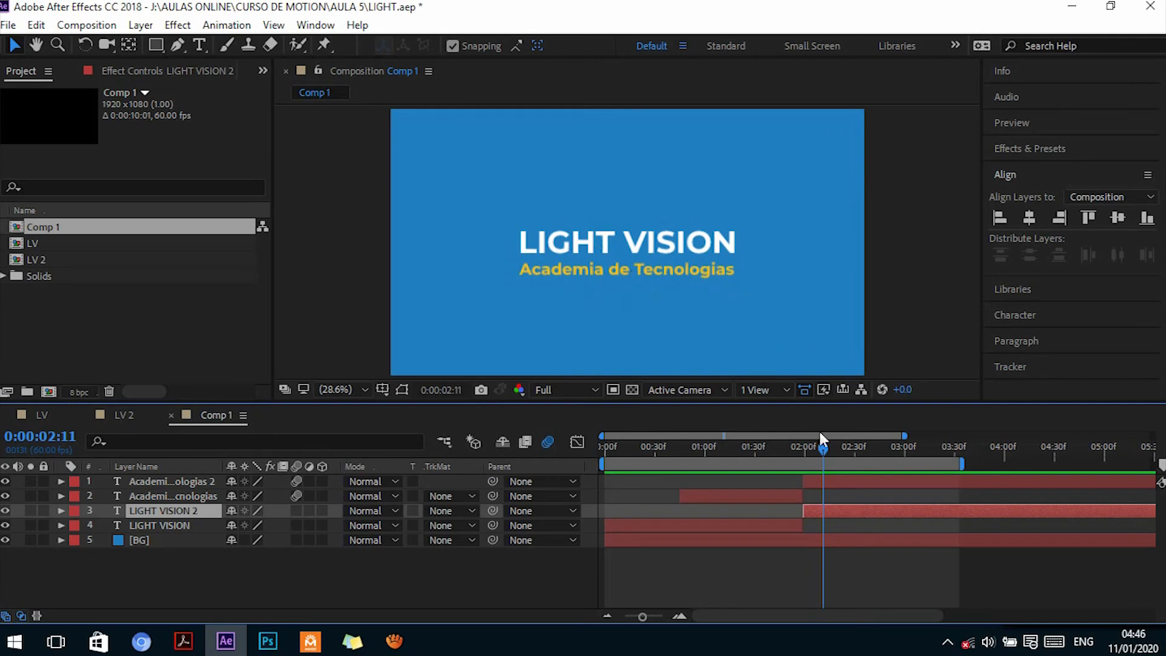
left_click(847, 481)
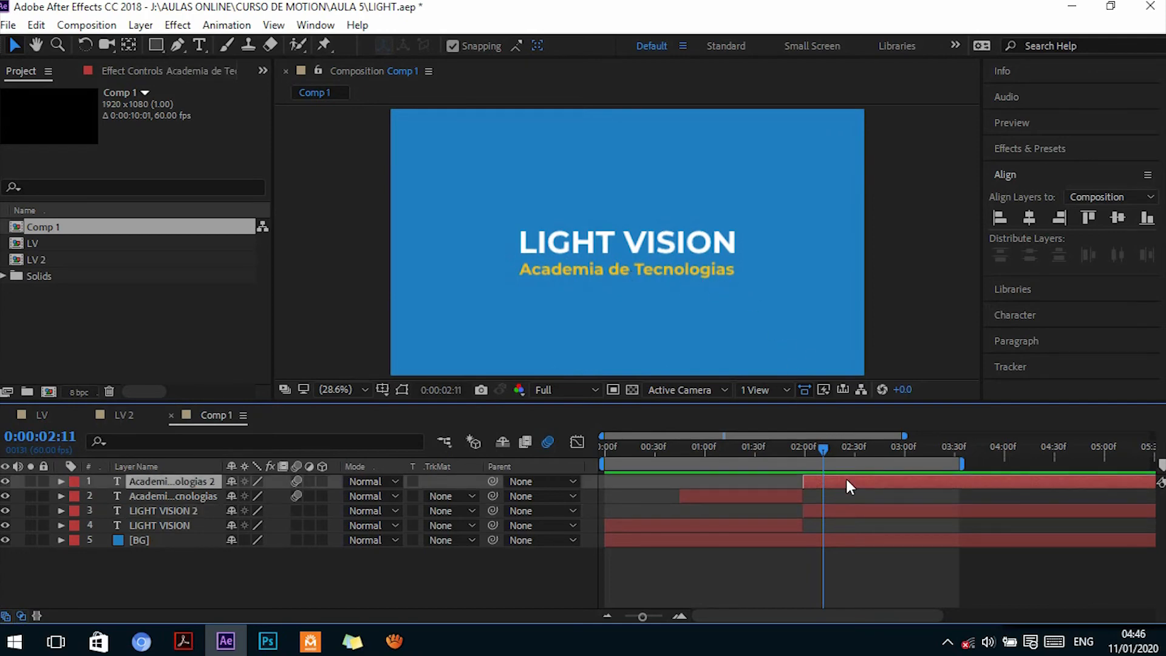
key("r")
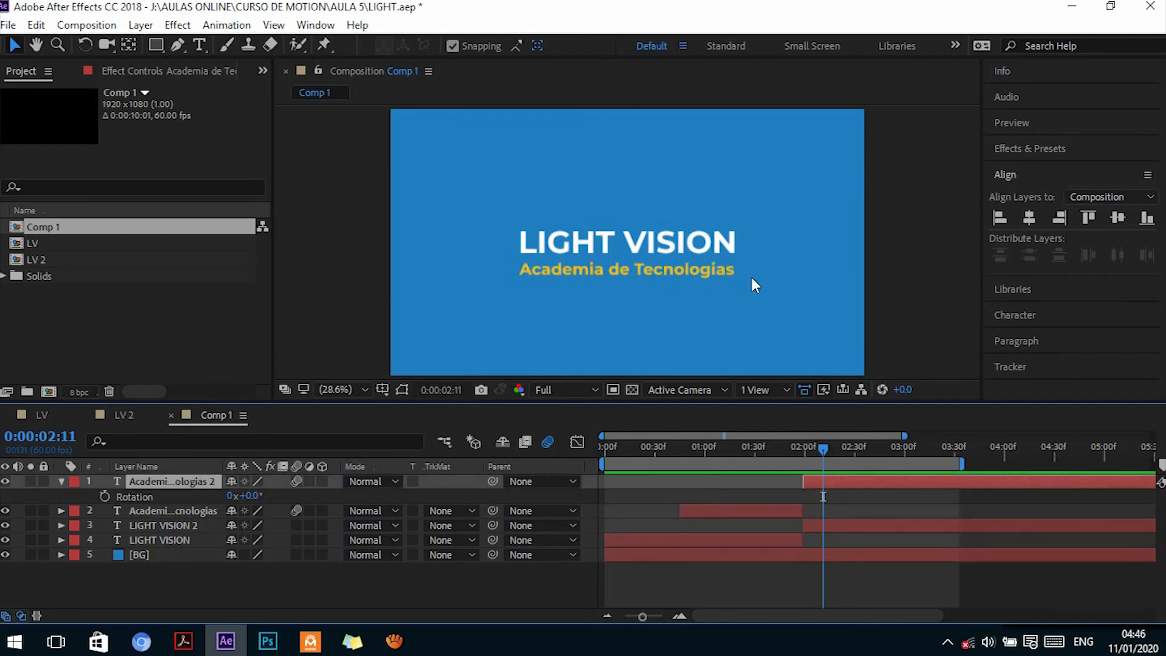
left_click_drag(258, 499, 195, 461)
key("ctrl+z")
Parent the LIGHT VISION 2 layer to Academia de Tecnologias 2
left_click(175, 526)
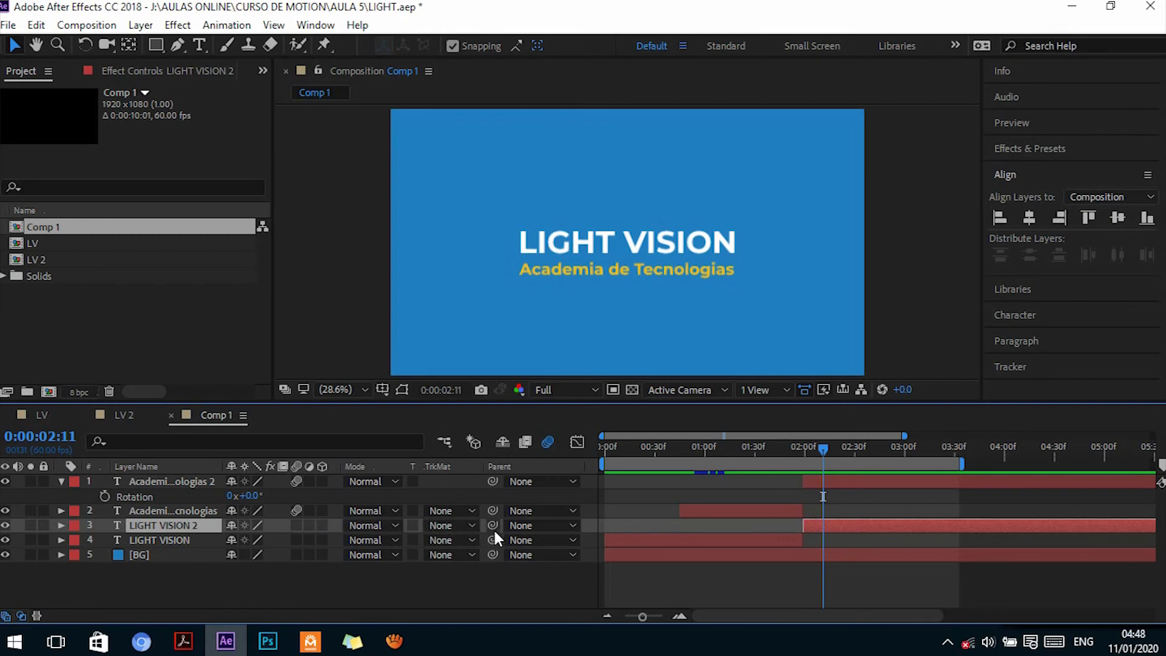
left_click_drag(492, 526, 202, 481)
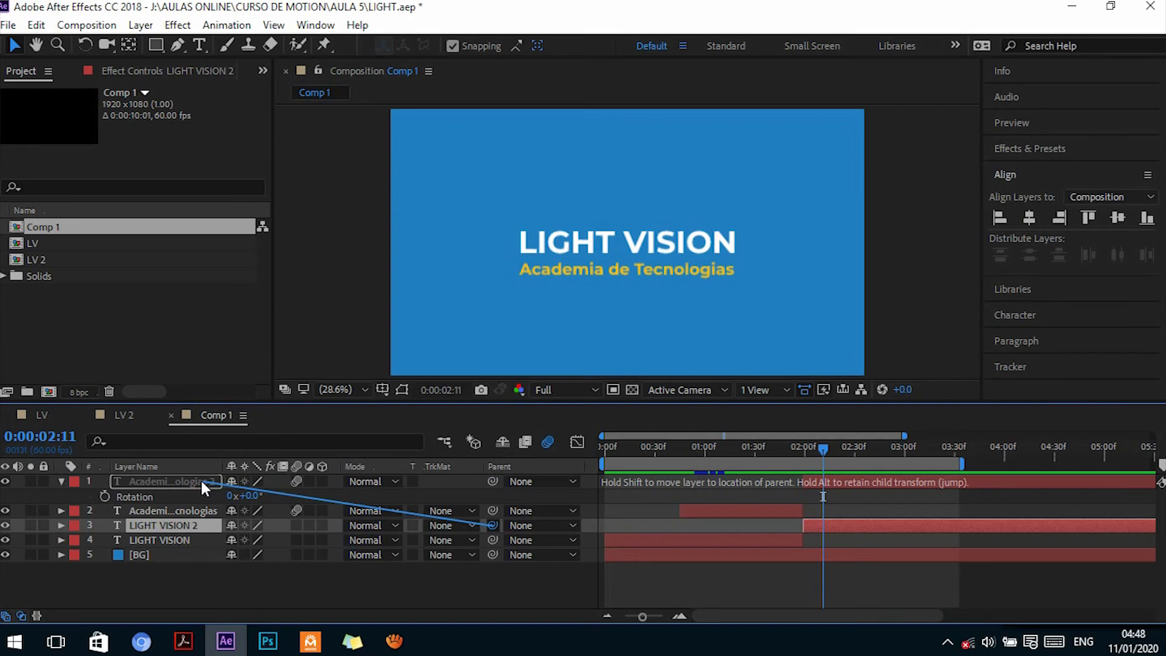
left_click_drag(201, 480, 199, 480)
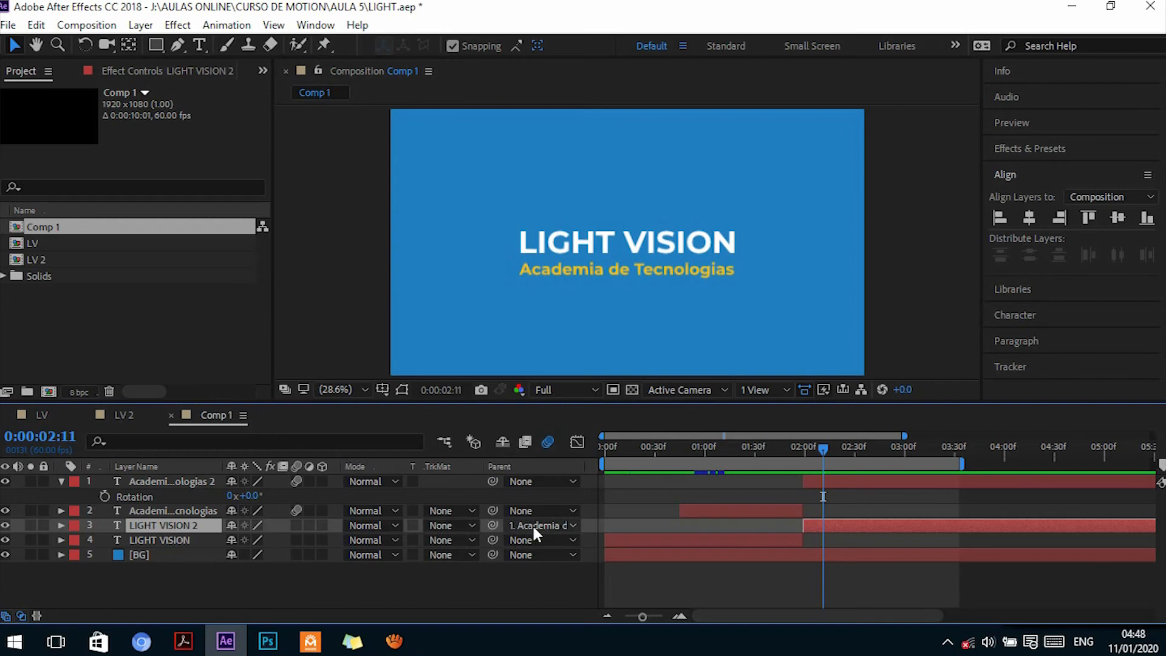
Try rotating the Academia de Tecnologias 2 layer to -19° to test the parented title
left_click(179, 481)
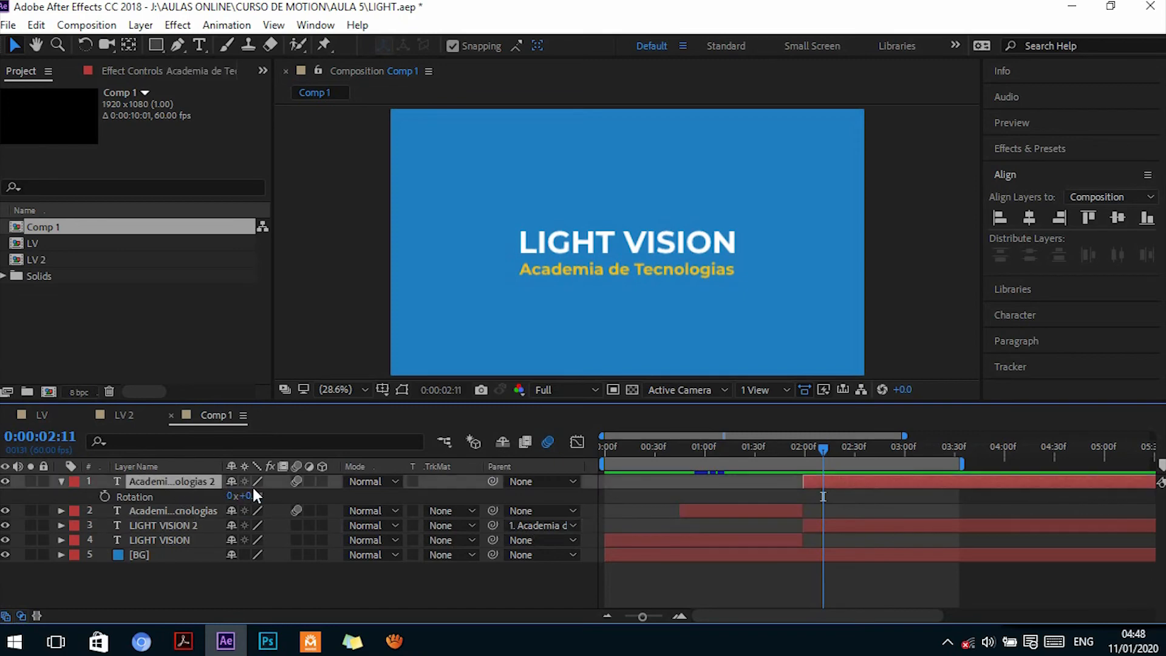
key("backslash")
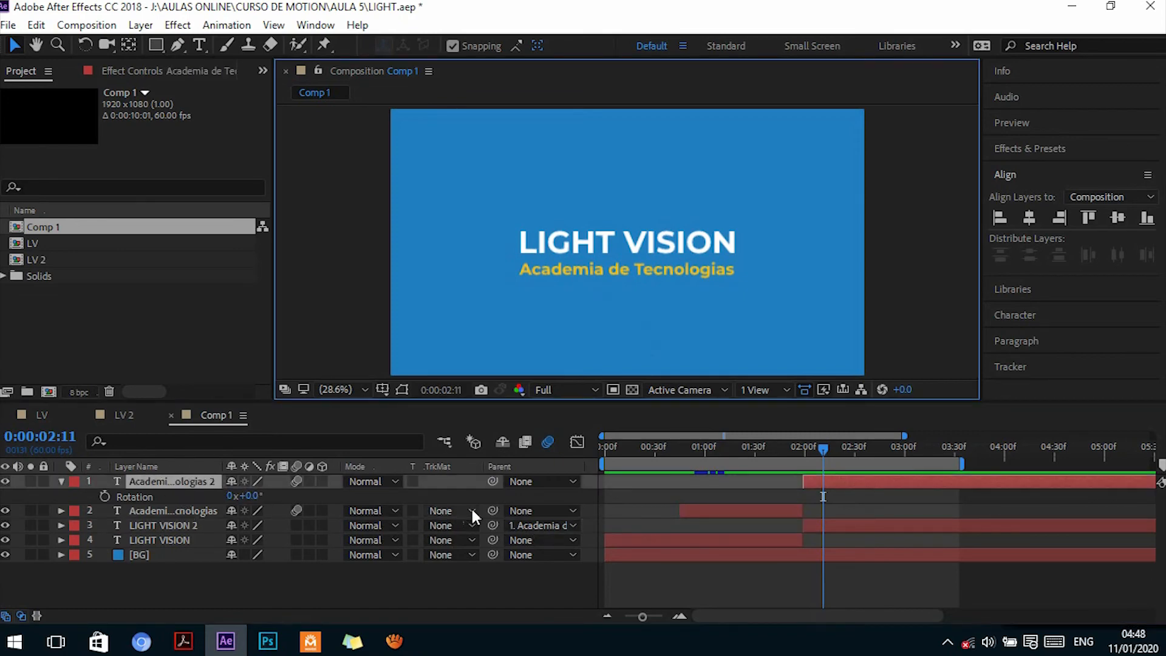
key("backslash")
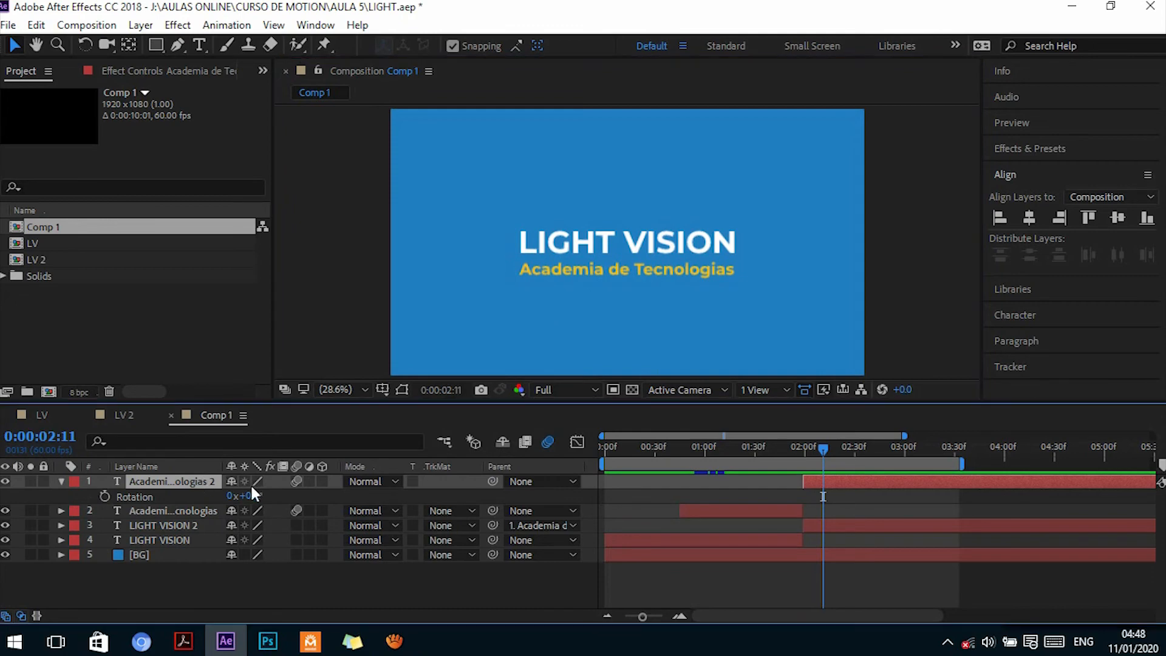
left_click_drag(251, 492, 203, 464)
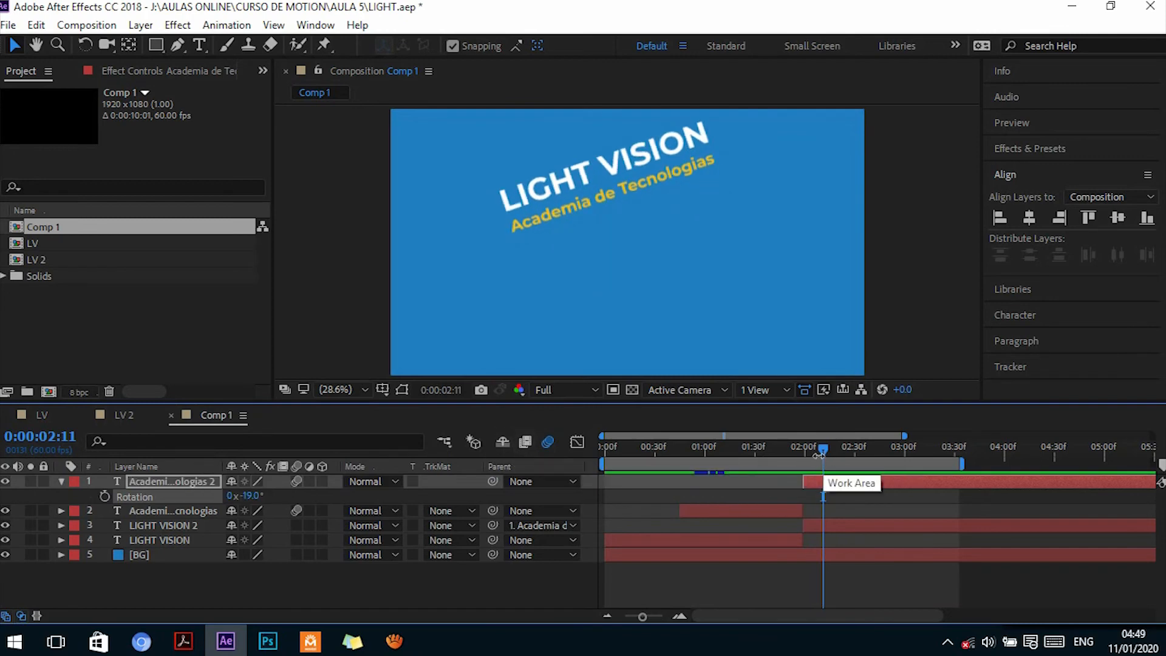
Set Academia de Tecnologias 2's Rotation to 0° at 0:00:01:59 and add a Rotation keyframe there
left_click_drag(825, 451, 804, 460)
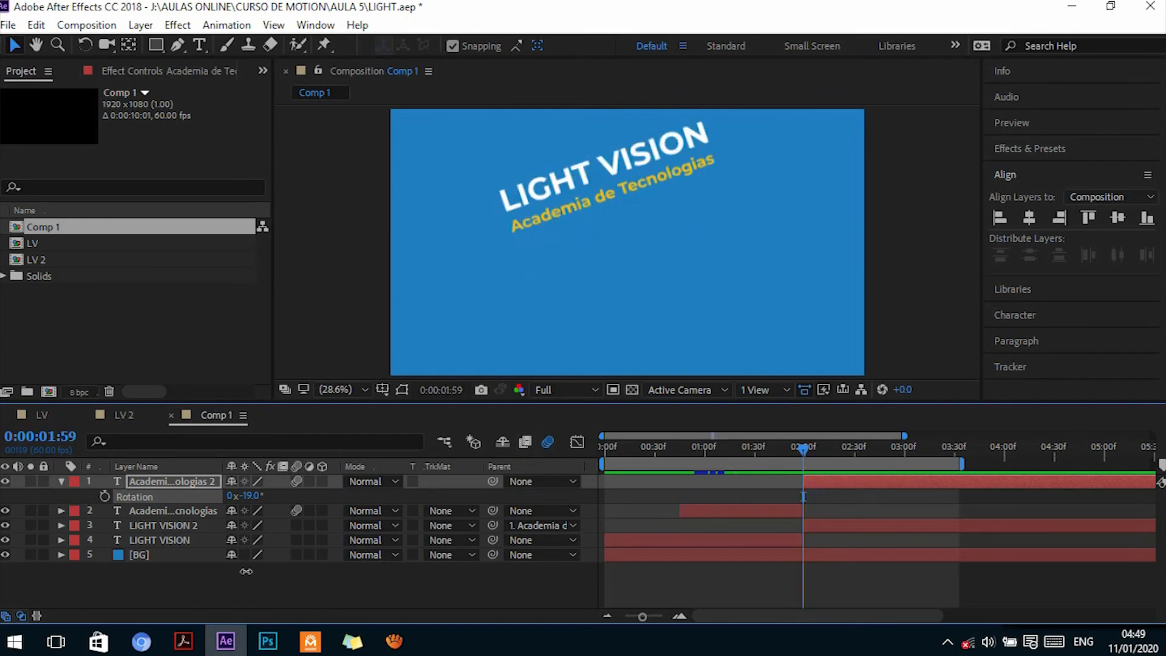
left_click(243, 497)
type("0")
key("Return")
left_click(105, 497)
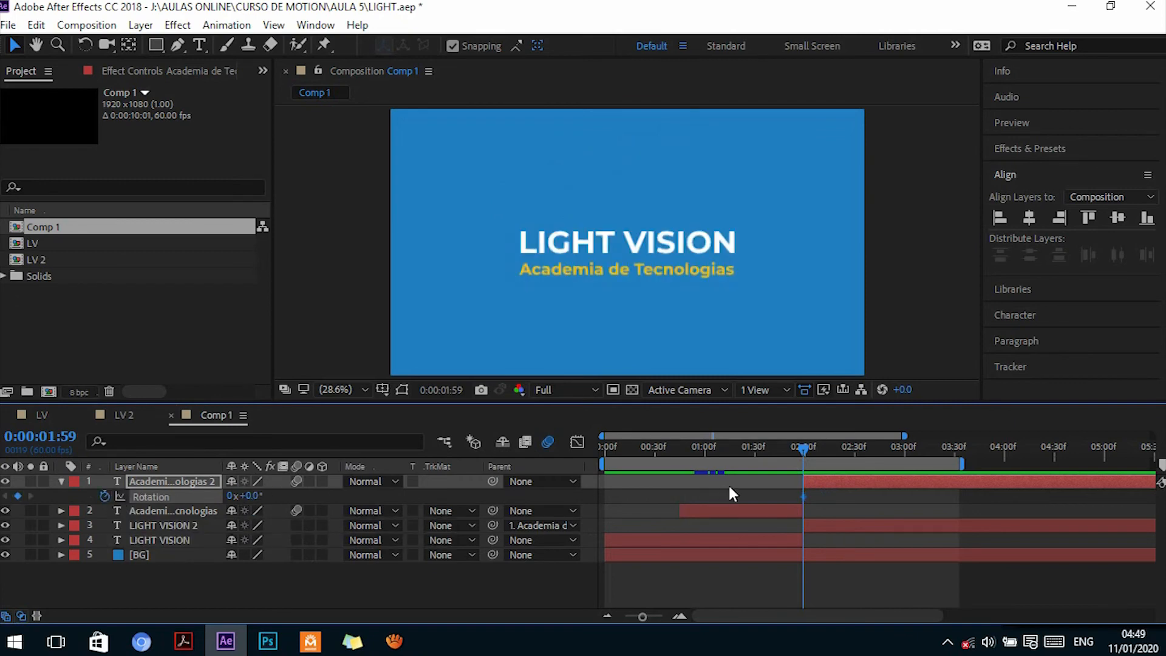
Set Academia de Tecnologias 2's Rotation to -93° at 0:00:02:30, end the work area there and return to the first frame
left_click_drag(804, 449, 855, 463)
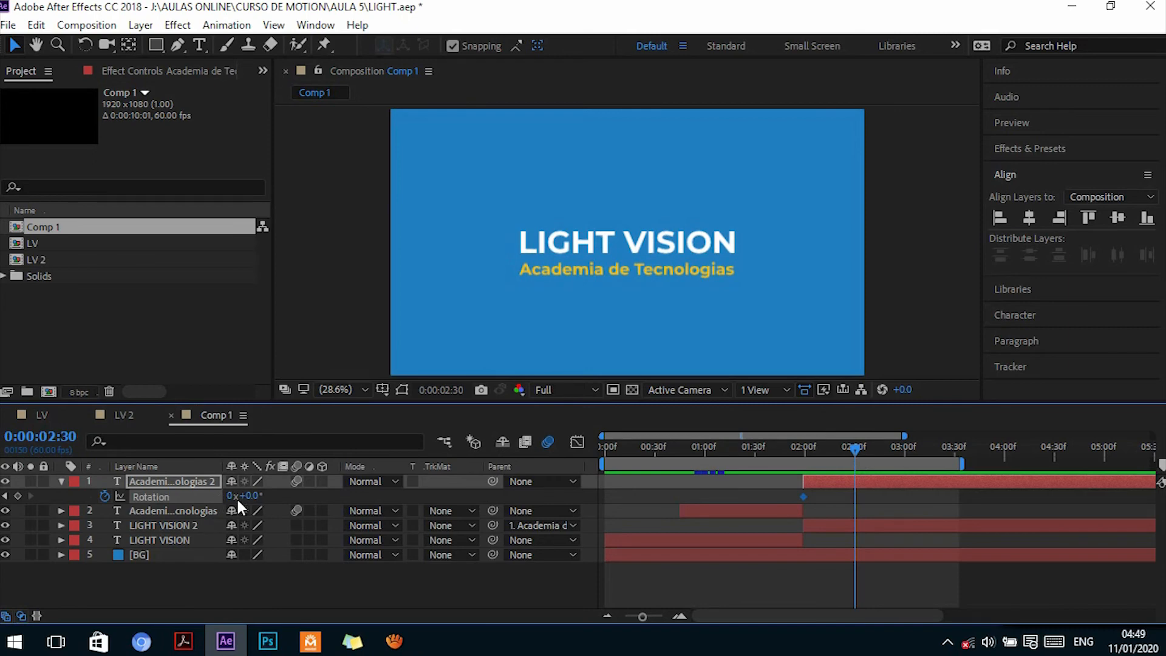
left_click_drag(252, 497, 159, 483)
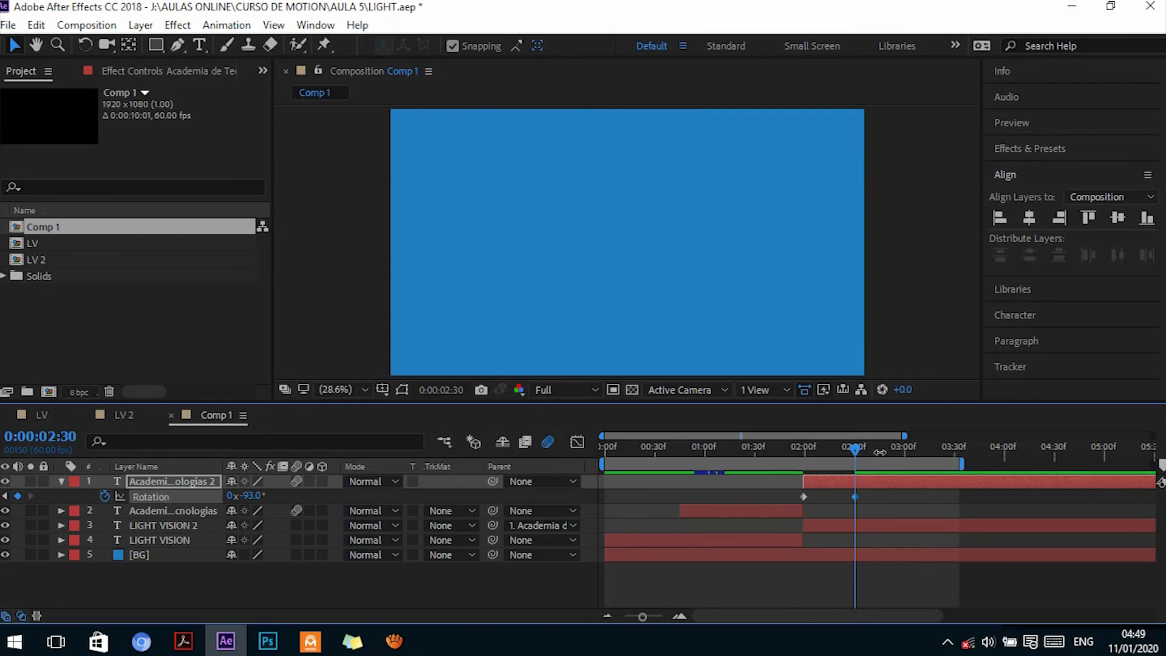
key("n")
left_click_drag(859, 455, 593, 447)
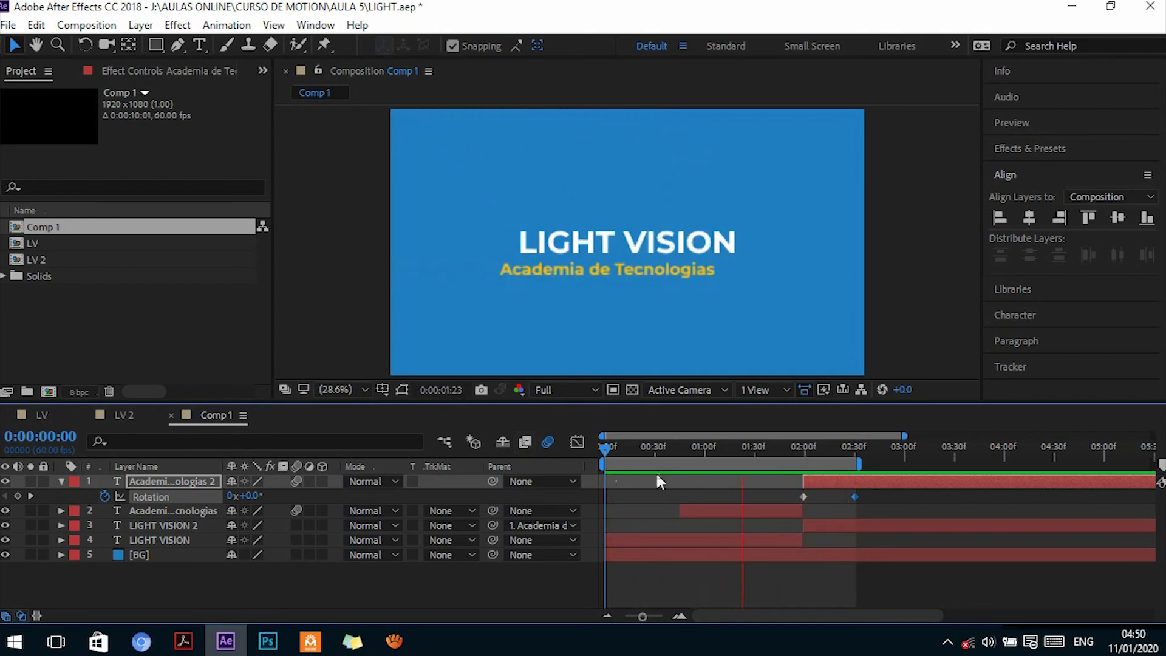
Apply Easy Ease to both Rotation keyframes of the Academia de Tecnologias 2 layer
left_click_drag(875, 493, 772, 500)
left_click_drag(805, 447, 793, 448)
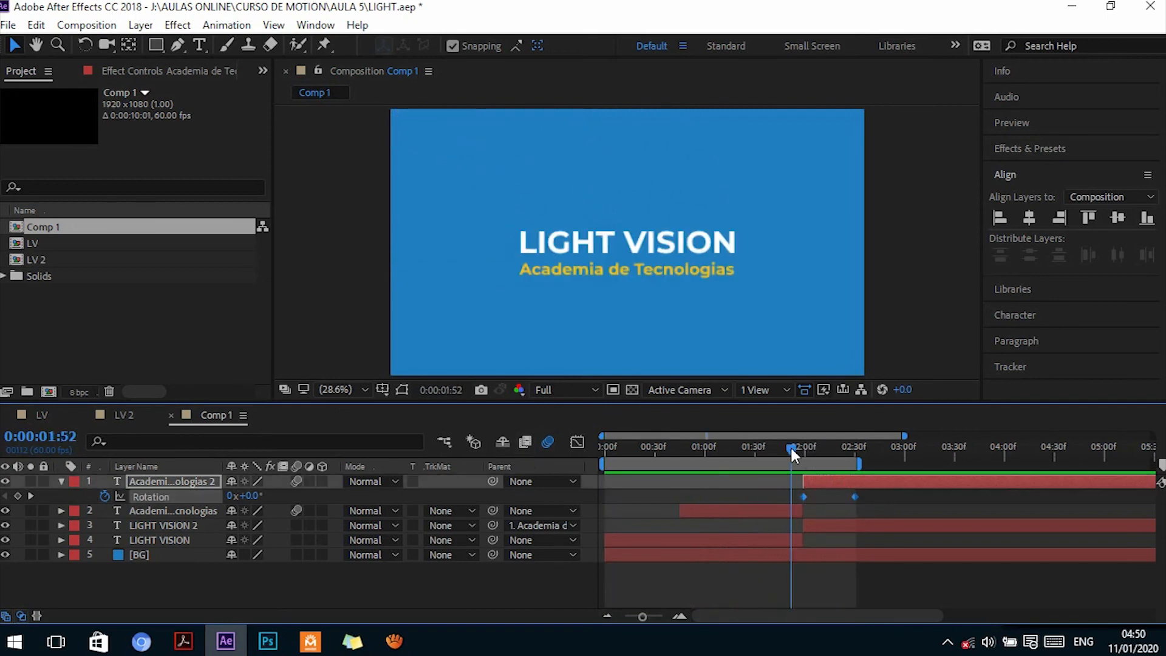
left_click(878, 492)
left_click_drag(887, 489, 796, 507)
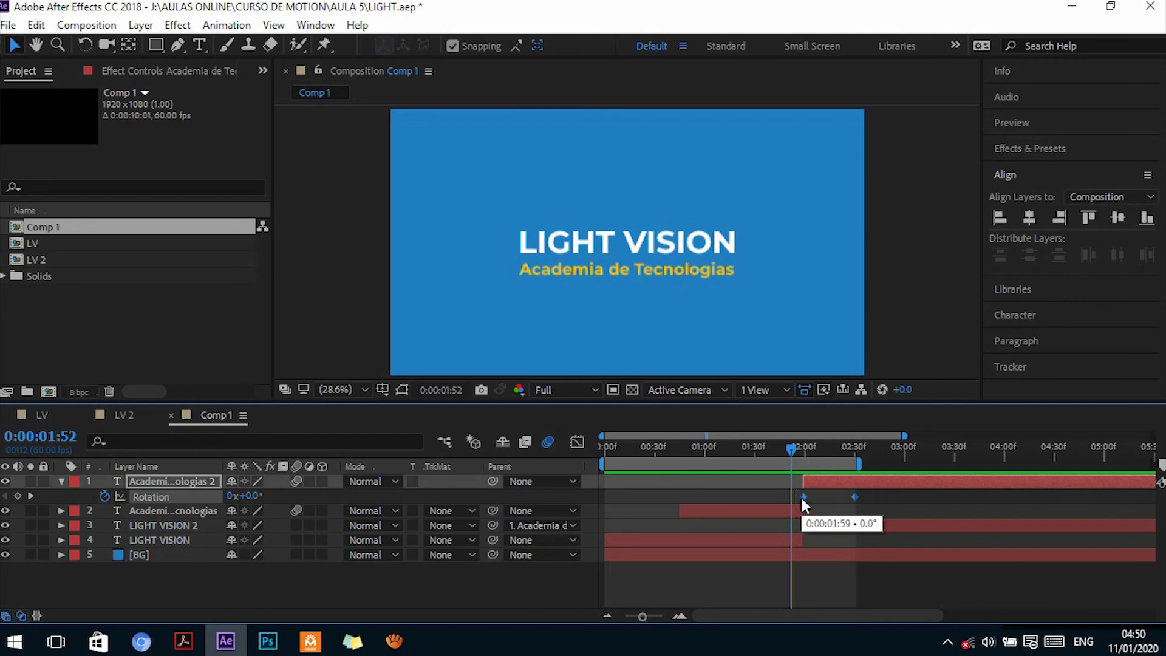
key("F9")
left_click_drag(876, 490, 784, 499)
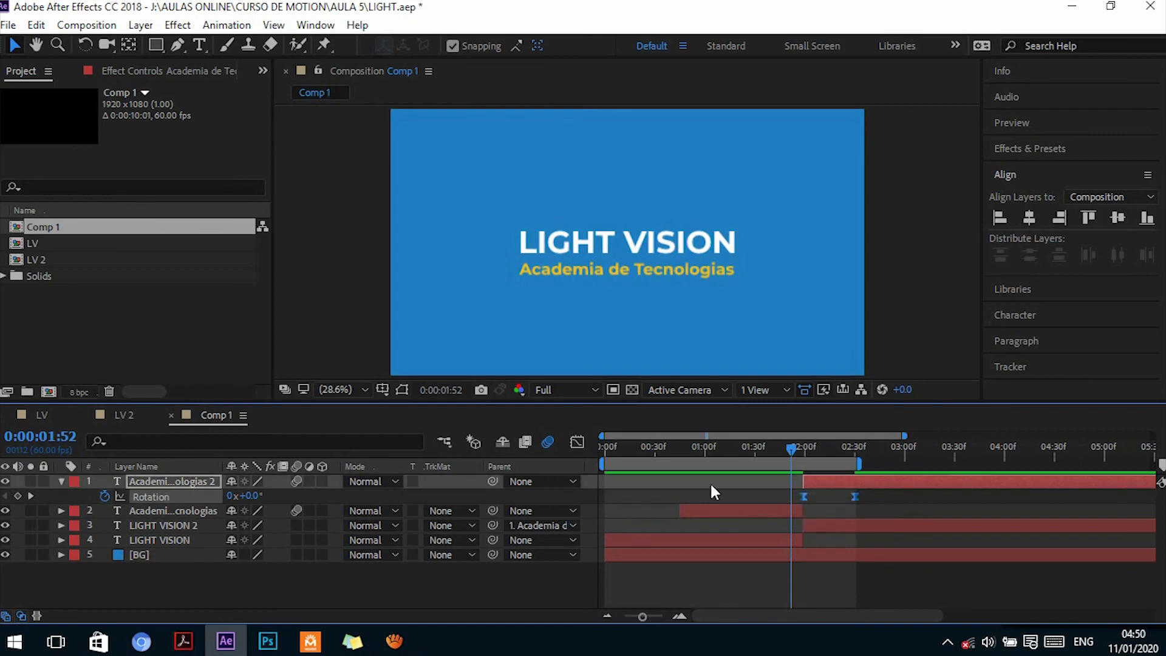
Try extending the first Rotation keyframe's outgoing influence toward the second keyframe in the speed graph
left_click(573, 443)
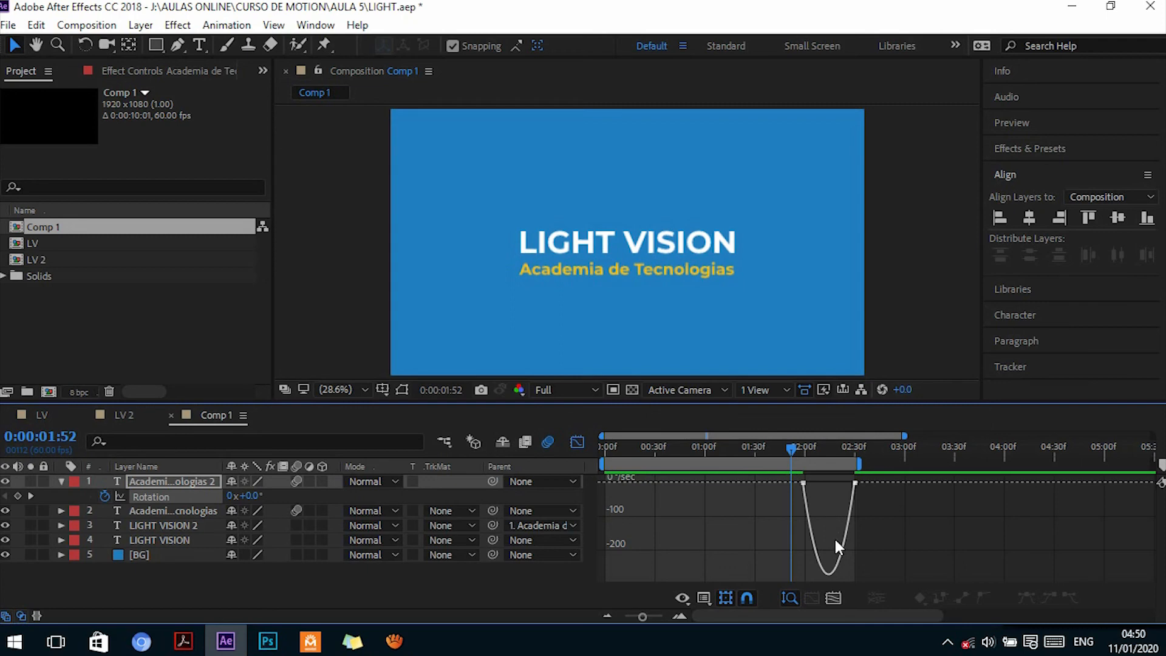
left_click(803, 483)
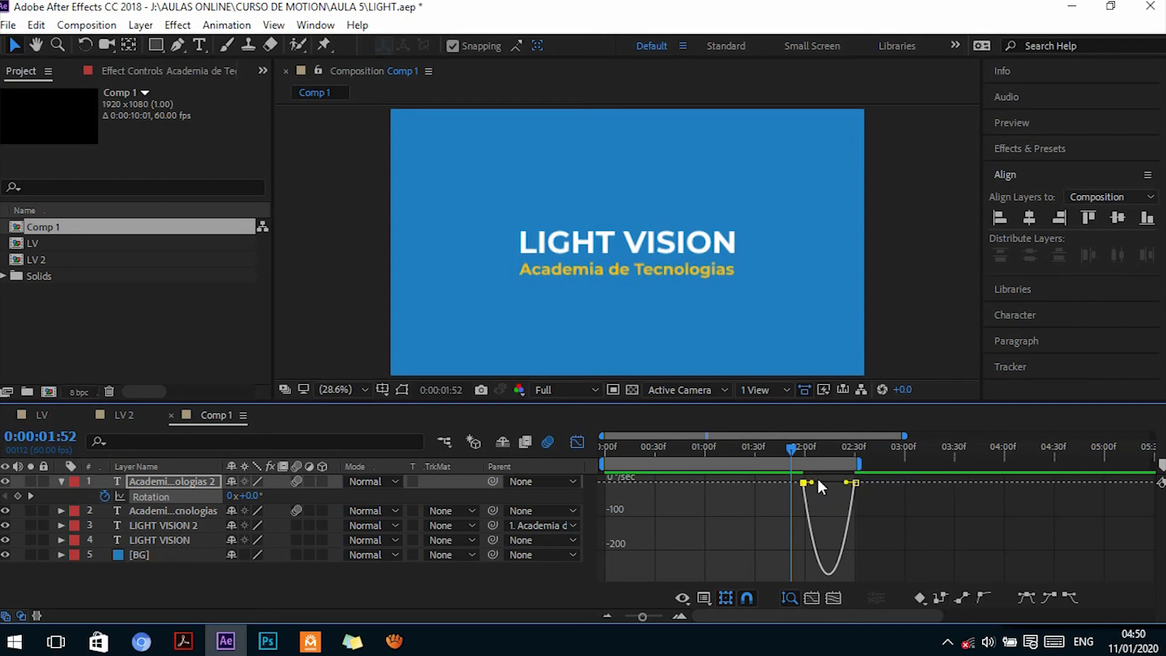
left_click_drag(812, 483, 850, 483)
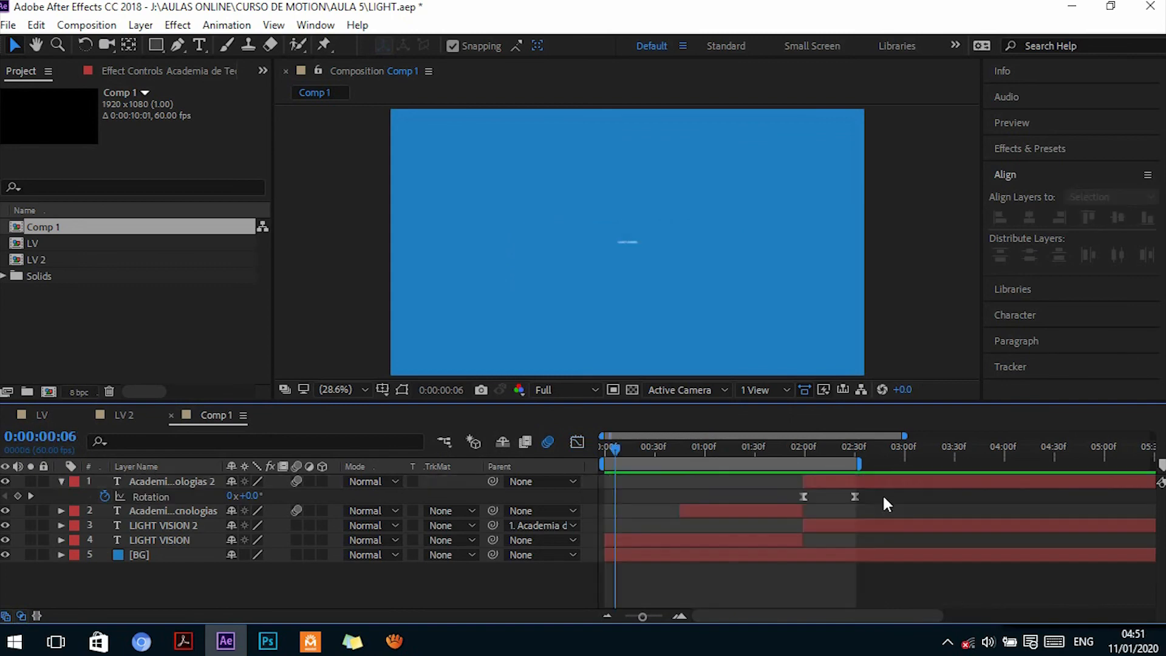
Set the keyframe velocity of both Rotation keyframes to 80% incoming influence and 15% outgoing influence
left_click_drag(879, 493, 800, 492)
right_click(802, 494)
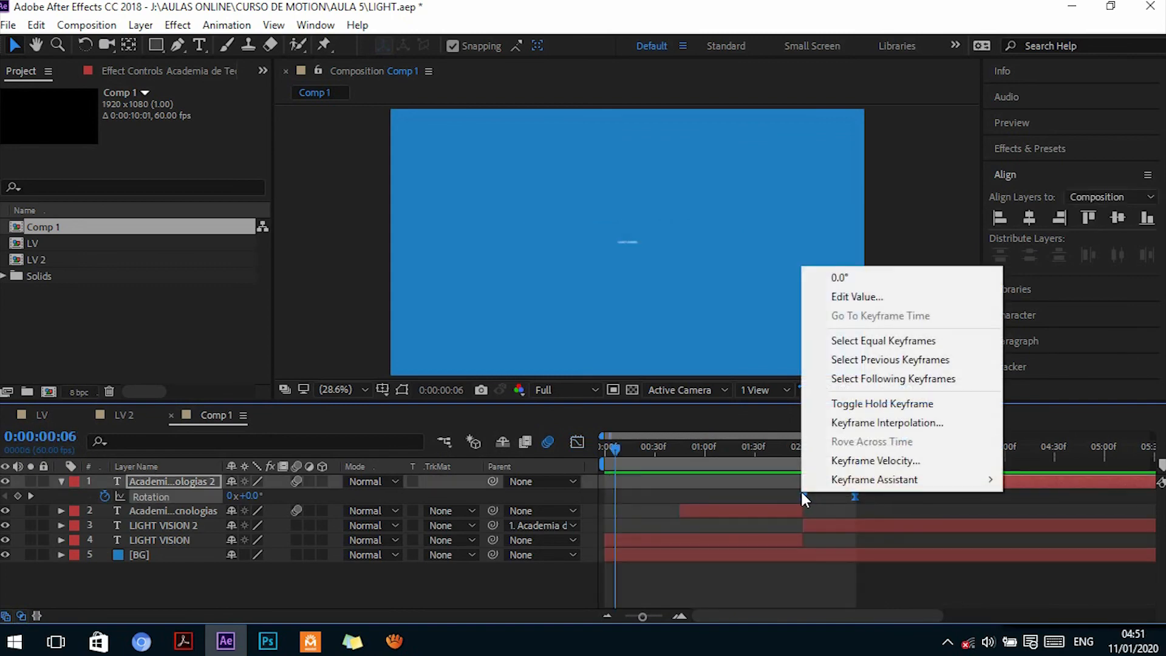
left_click(833, 459)
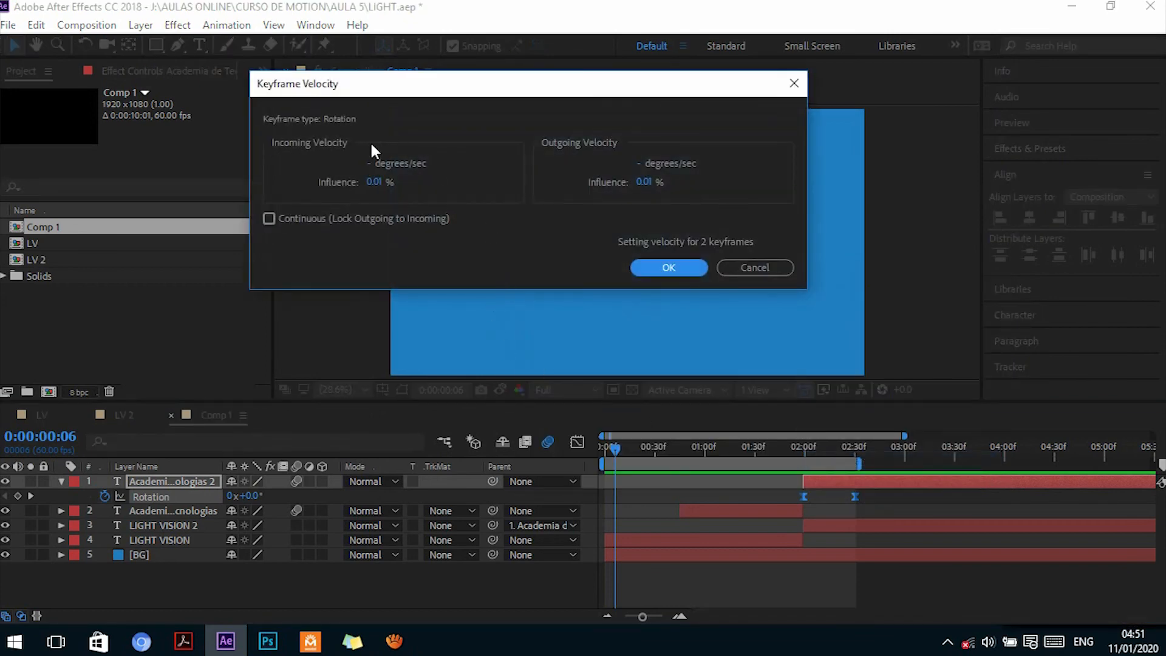
left_click(378, 183)
type("80")
left_click(642, 182)
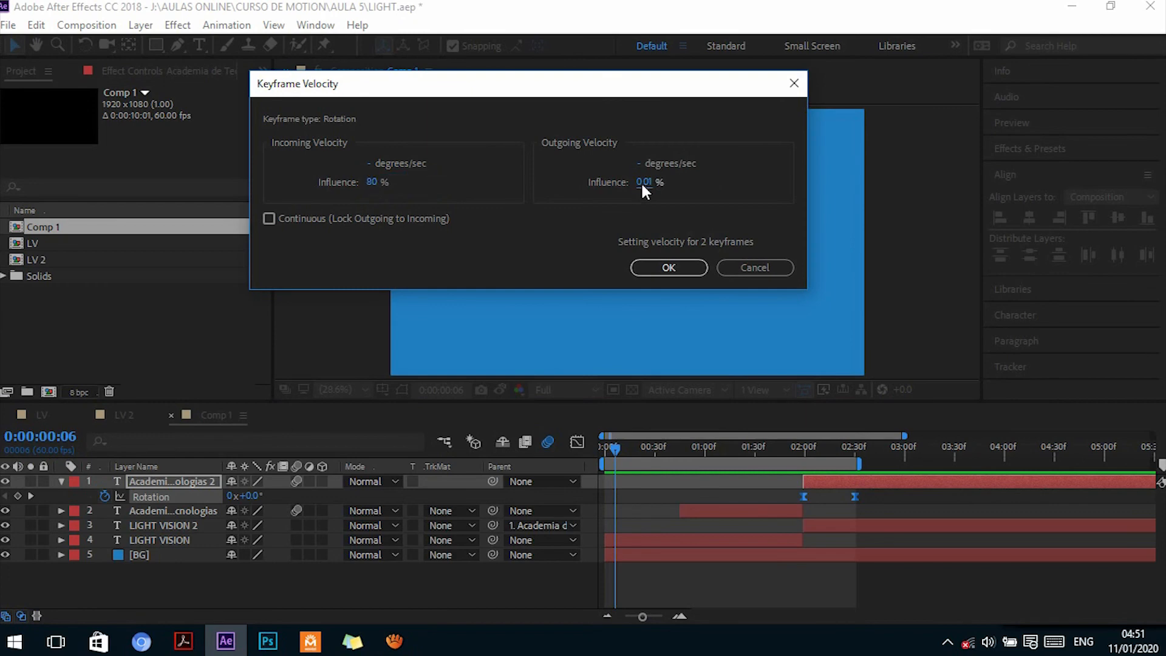
type("15")
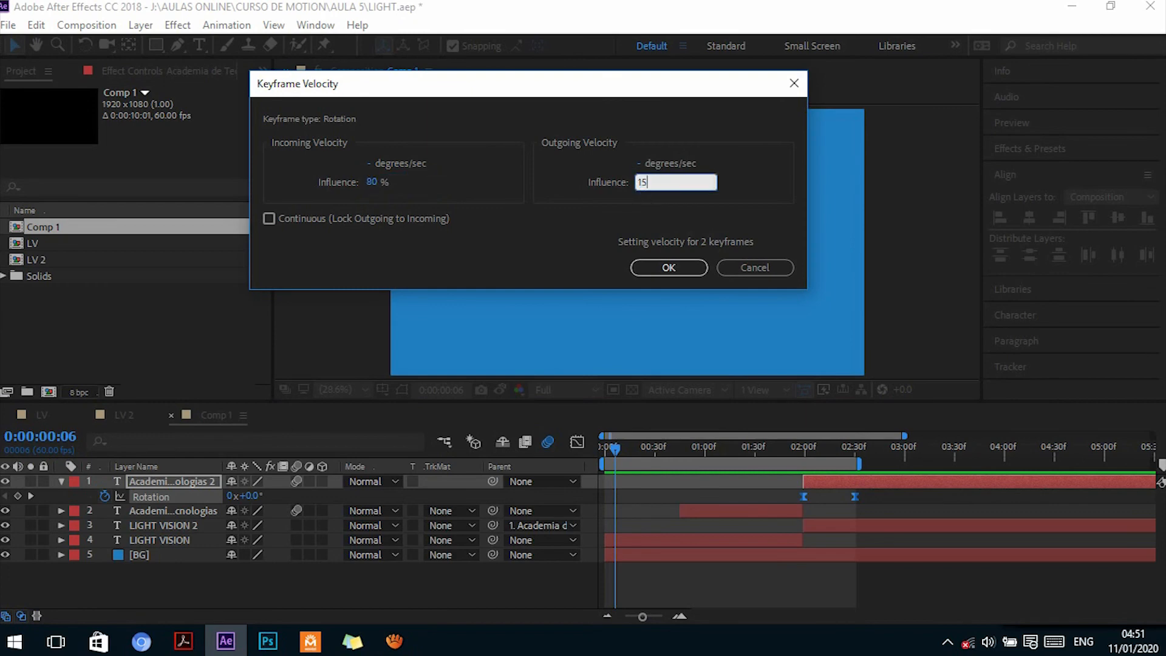
key("Return")
left_click(692, 269)
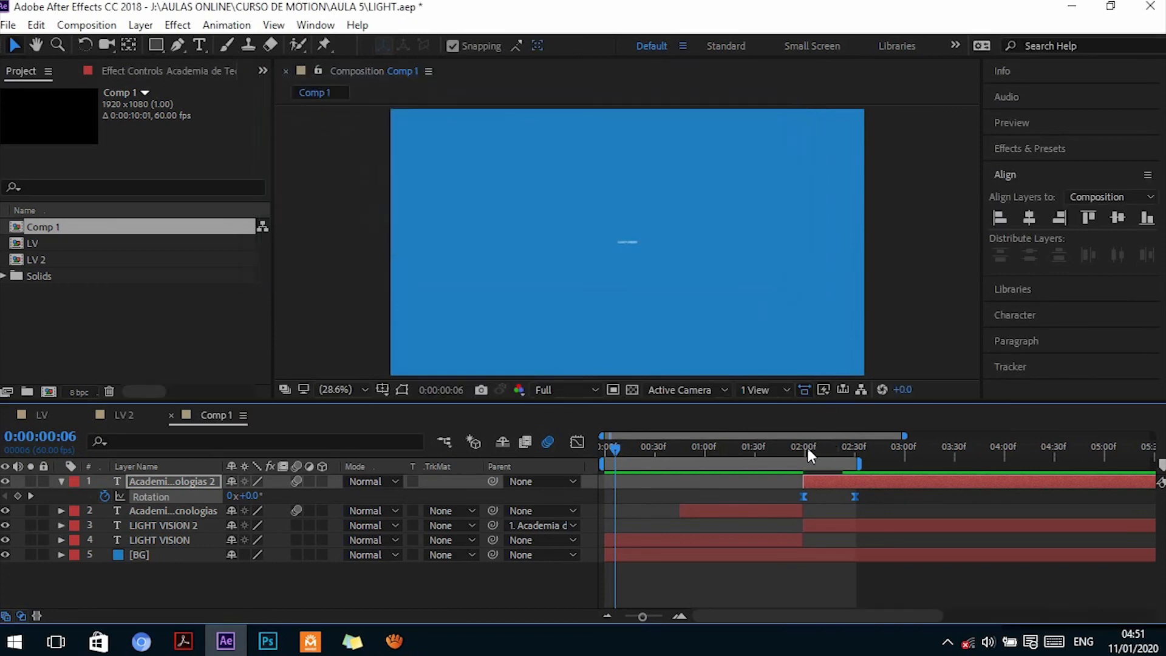
Preview the rotation exit from 0:00:01:57 and 0:00:01:48, and trim the work area's end to the last Rotation keyframe
left_click(799, 448)
key("space")
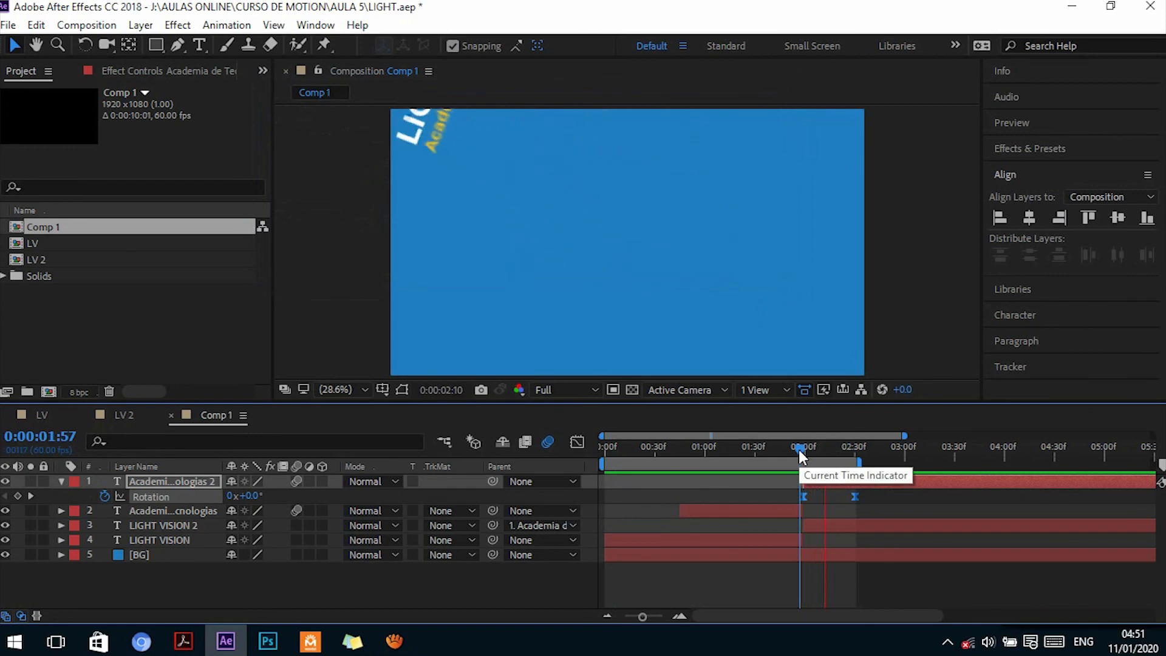
left_click(785, 449)
key("space")
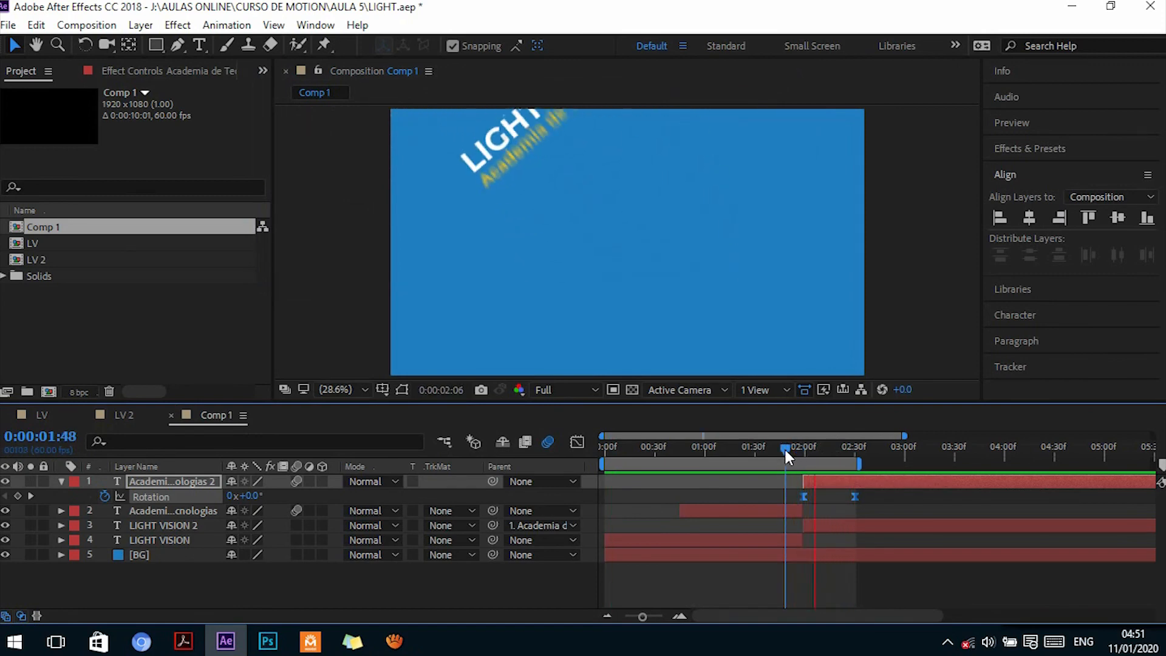
mouse_move(859, 461)
left_mouse_down()
mouse_move(877, 465)
mouse_move(860, 465)
left_mouse_up()
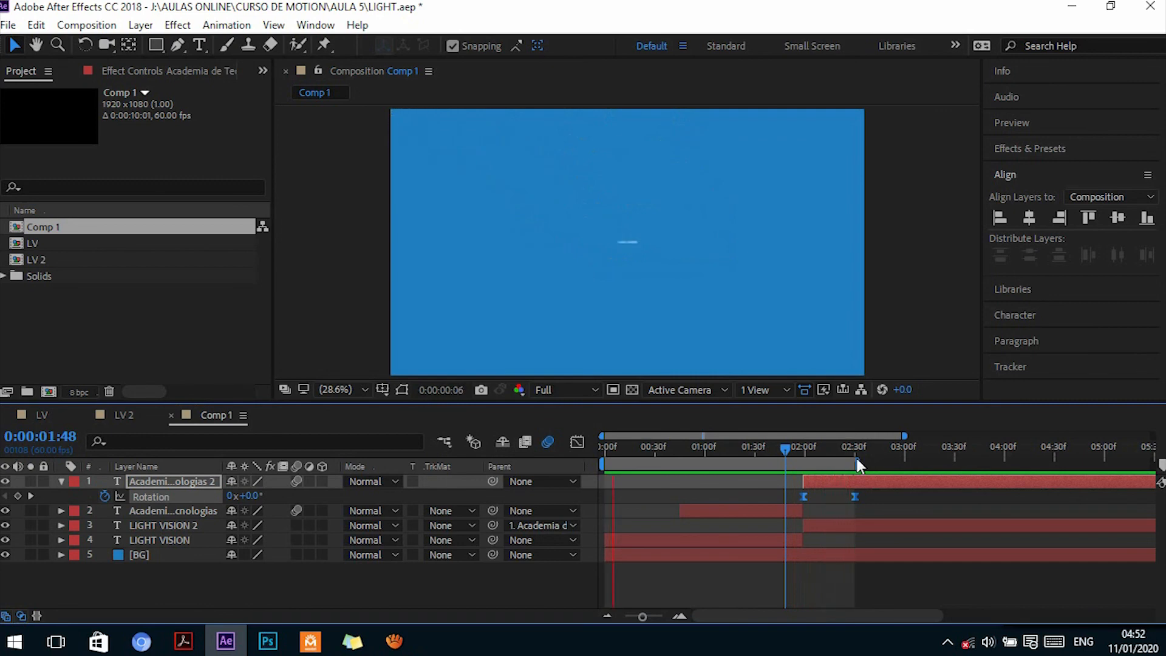
Enable motion blur for the LIGHT VISION 2 layer, checking it at 0:00:02:06, and preview from 0:00:01:51
left_click(814, 453)
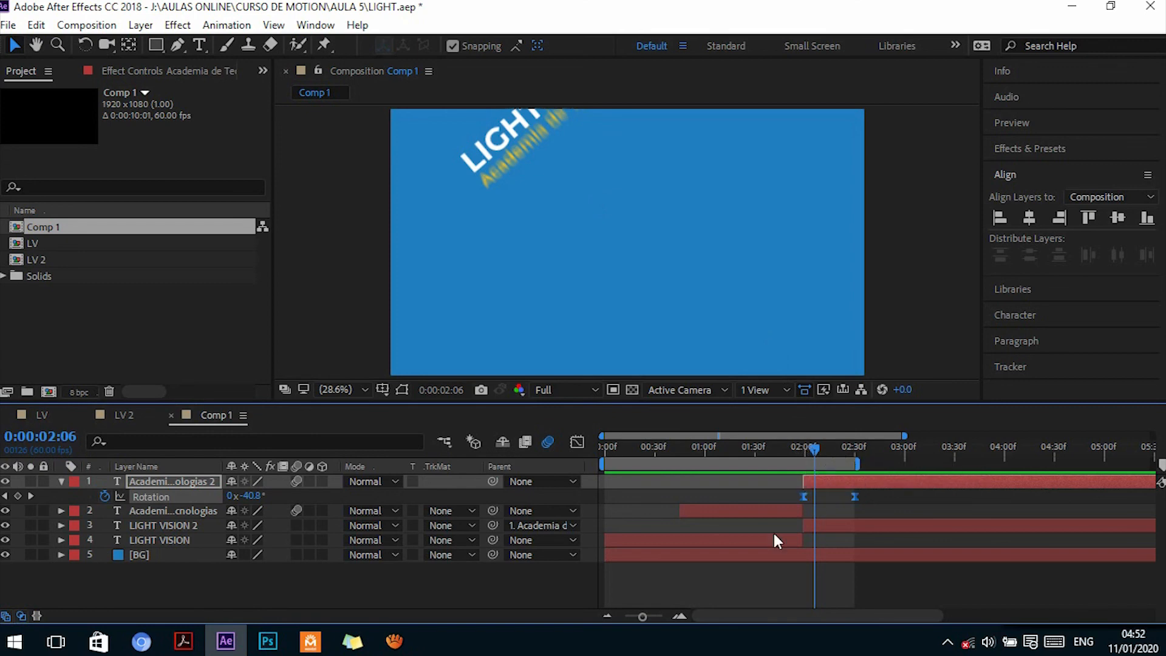
left_click(159, 526)
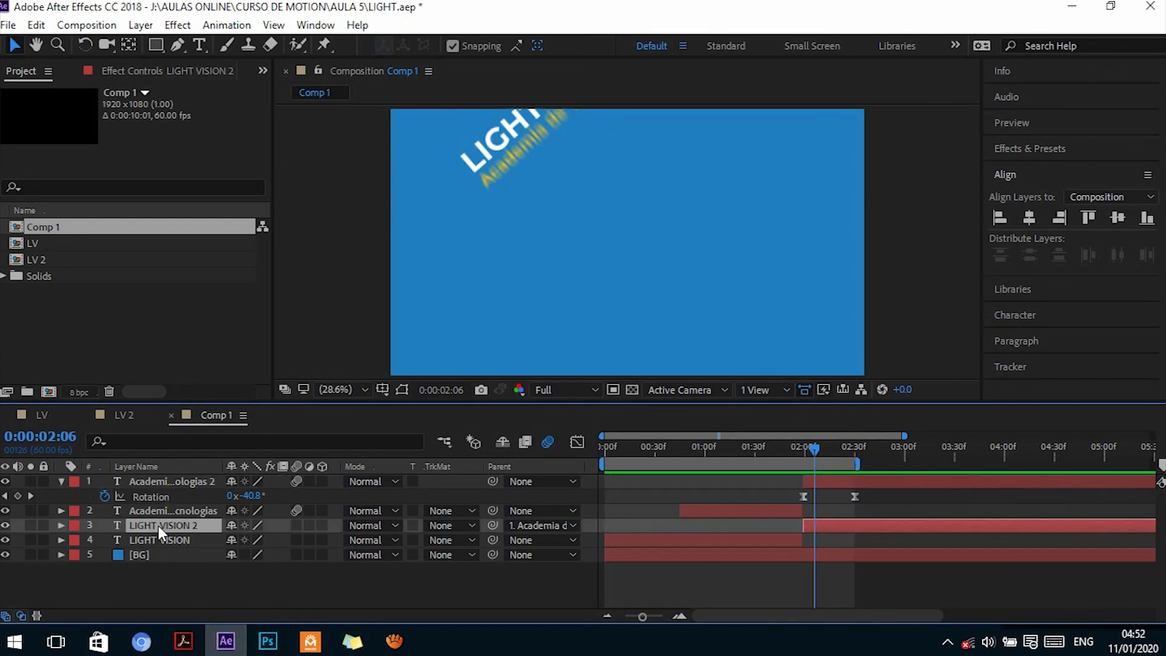
left_click(295, 526)
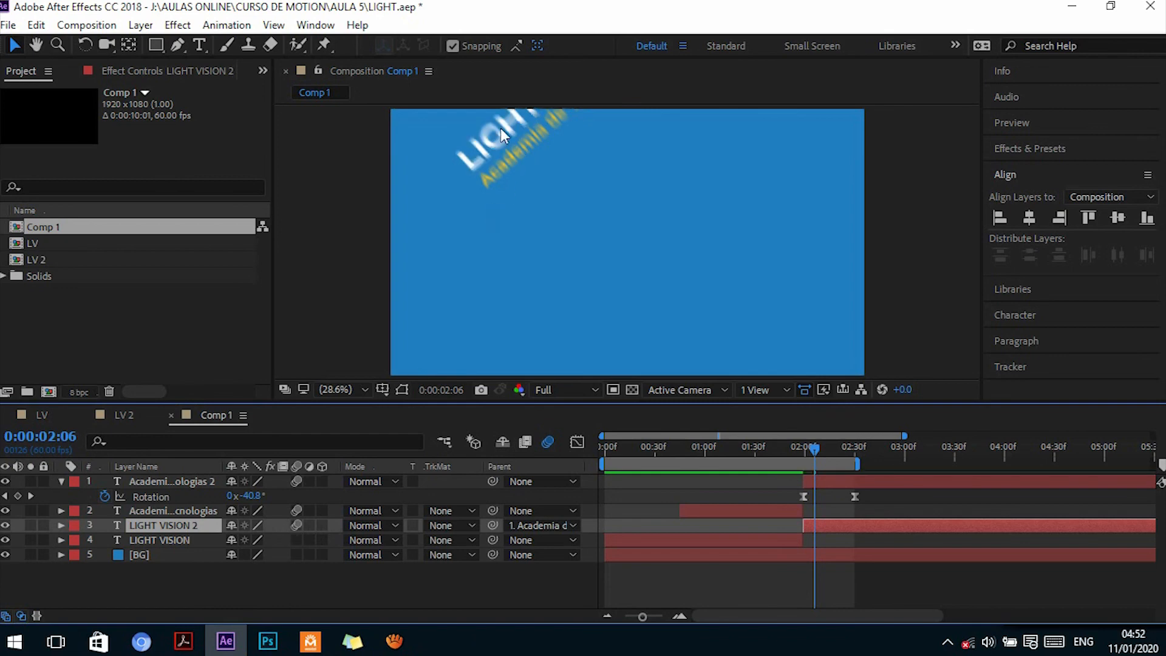
left_click(790, 450)
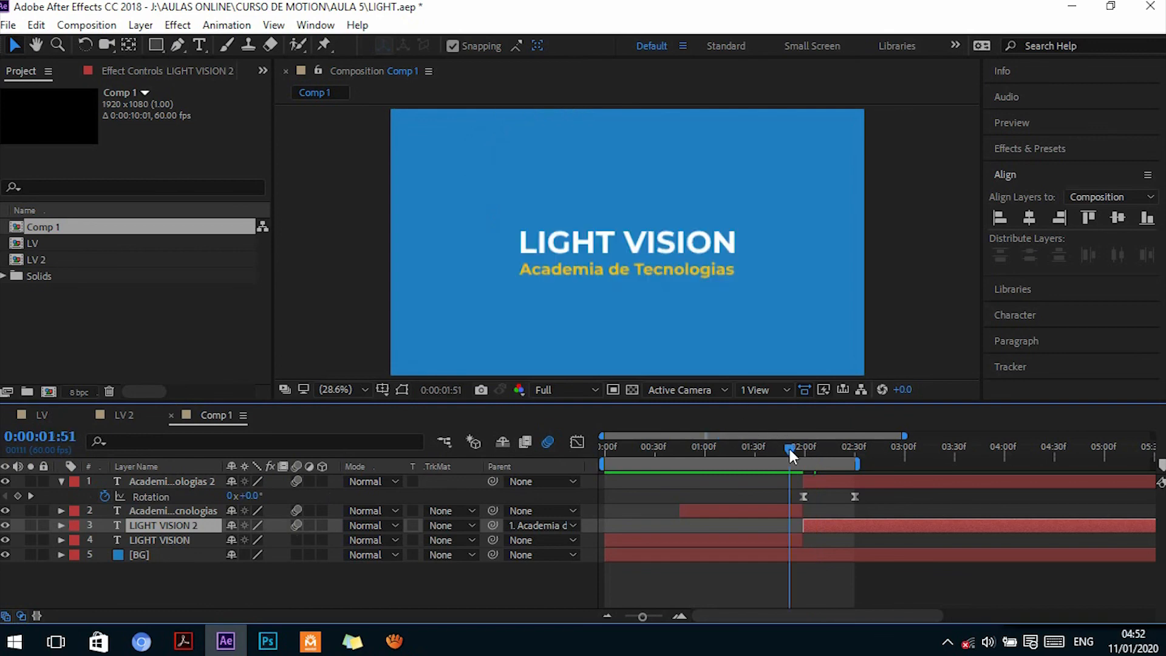
key("space")
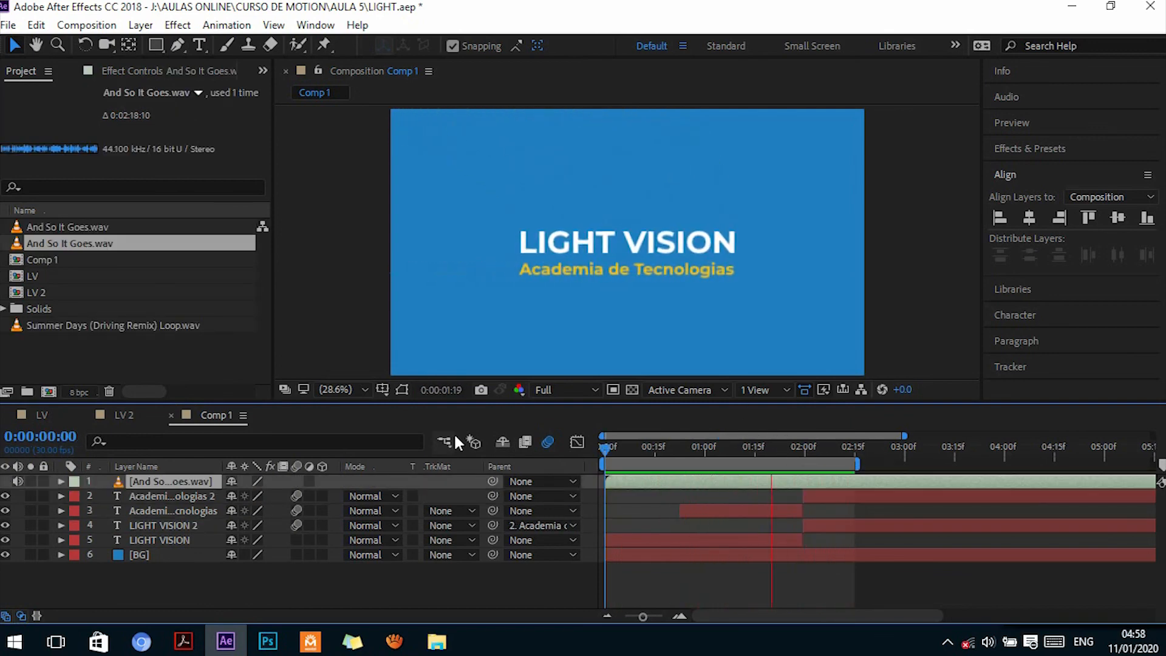
Stop the Comp 1 preview with its soundtrack and open the composition's context options
key("space")
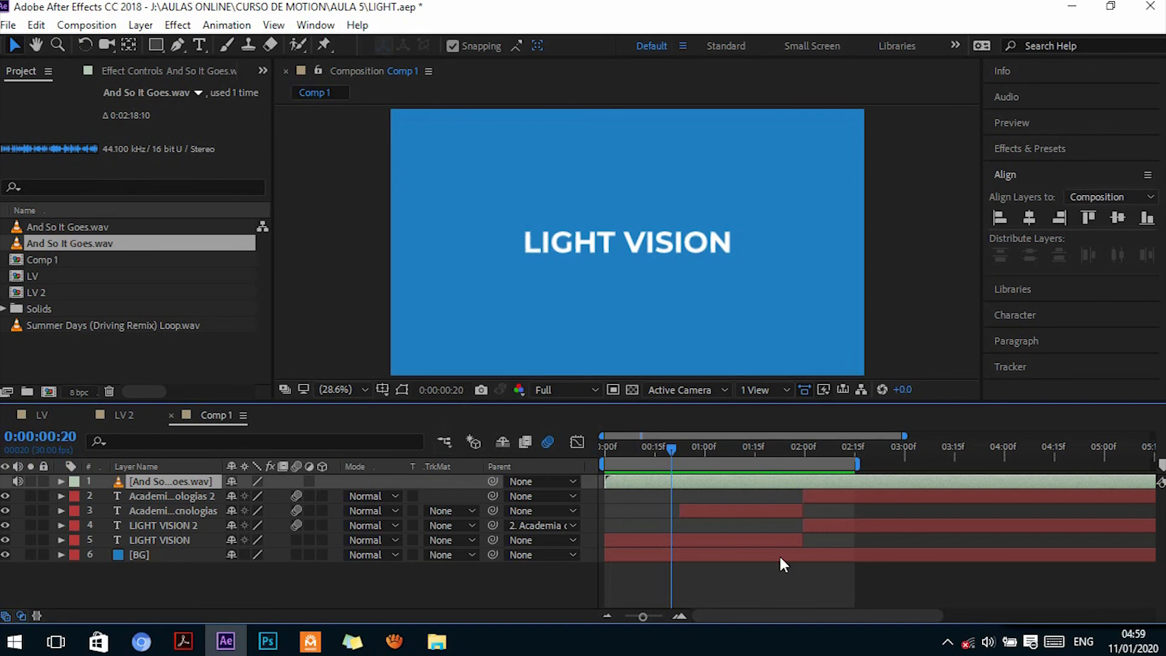
right_click(370, 589)
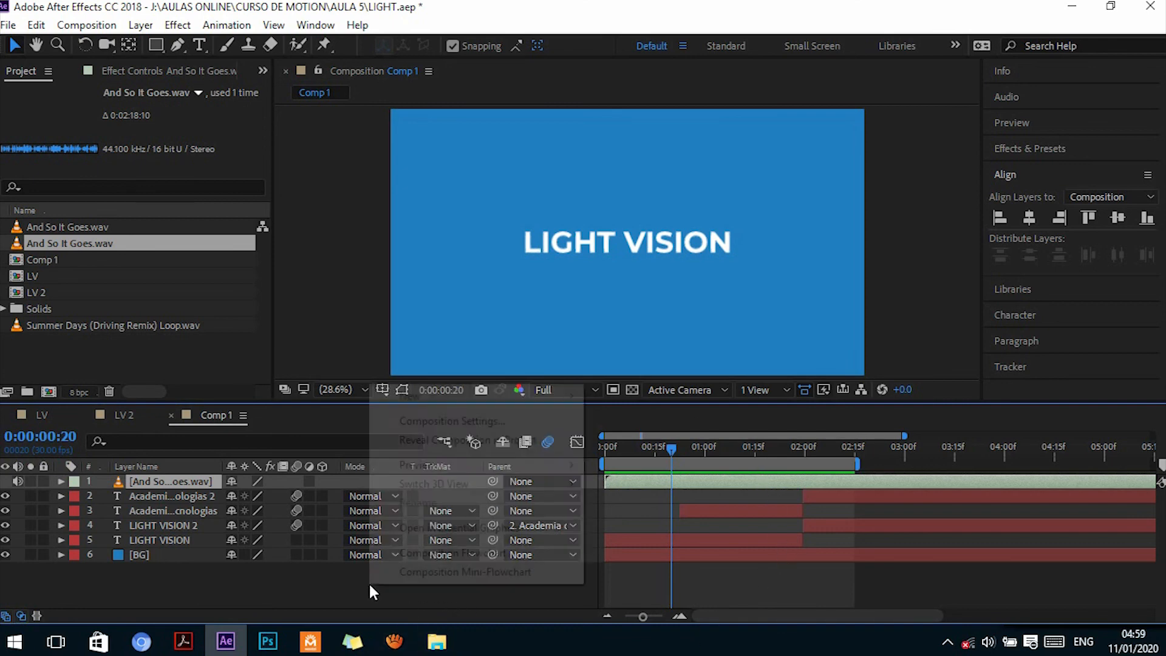